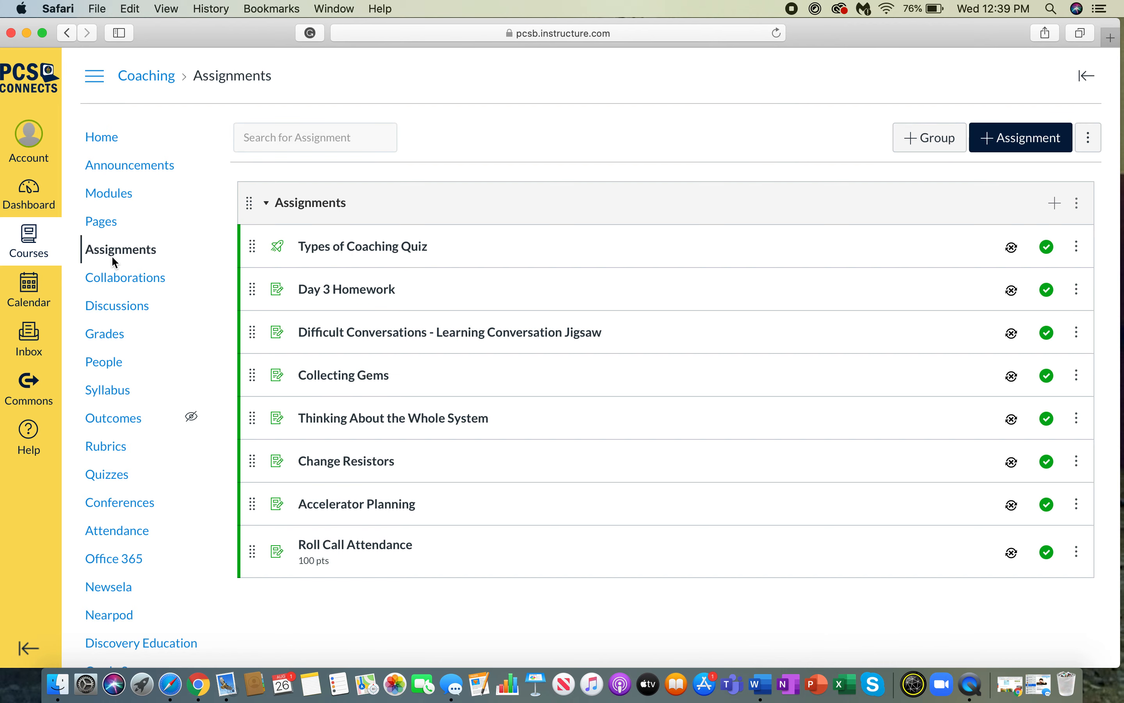
- Create a new assignment named 'Example Assignment'
scroll(637, 224, "down", 3)
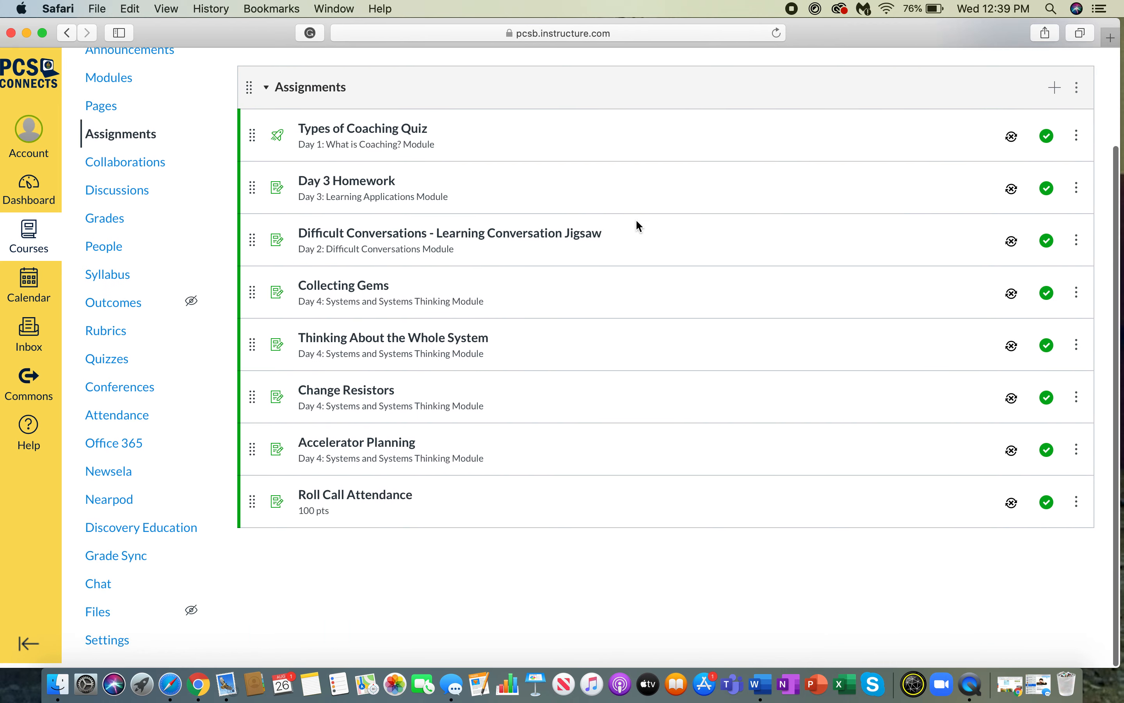
scroll(636, 226, "up", 2)
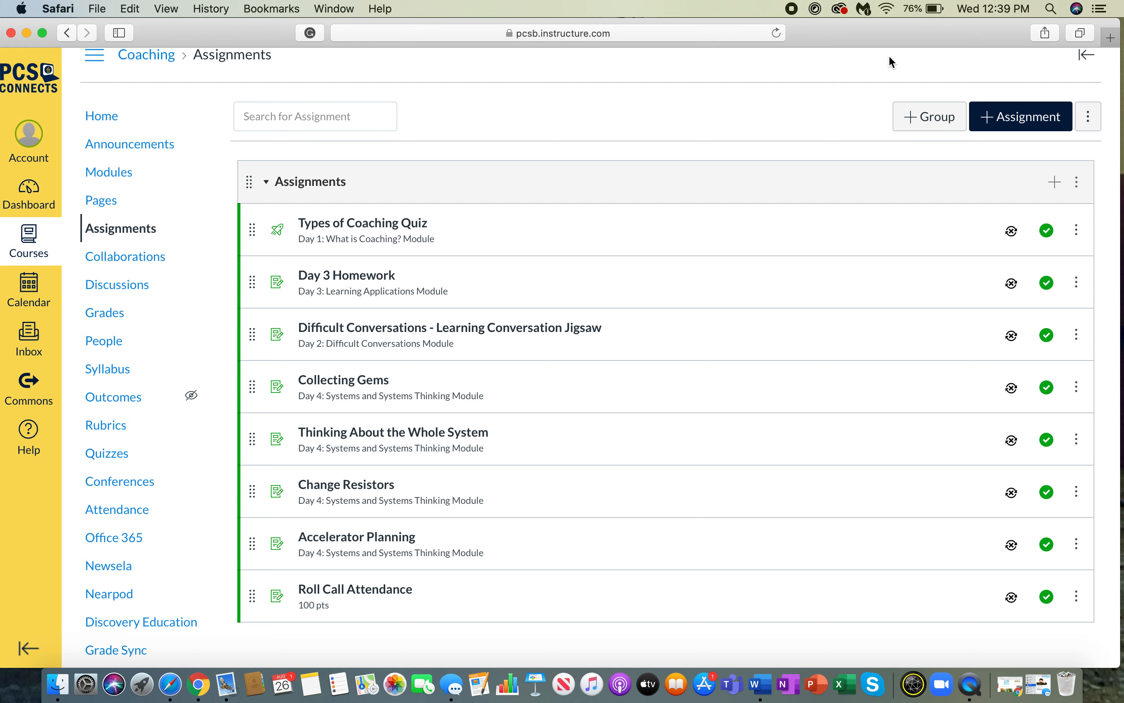
left_click(1011, 114)
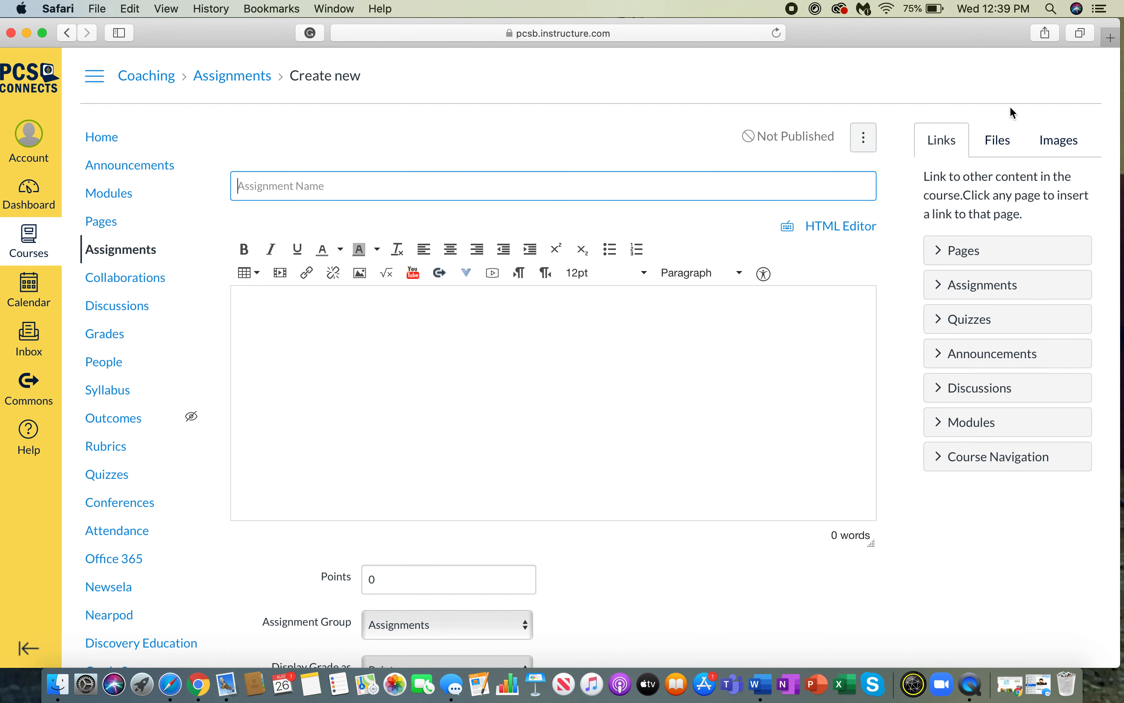
type("Example Assignment")
- Write 'spell out the directions' and 'upload YouTube' as two lines in the description
left_click(496, 346)
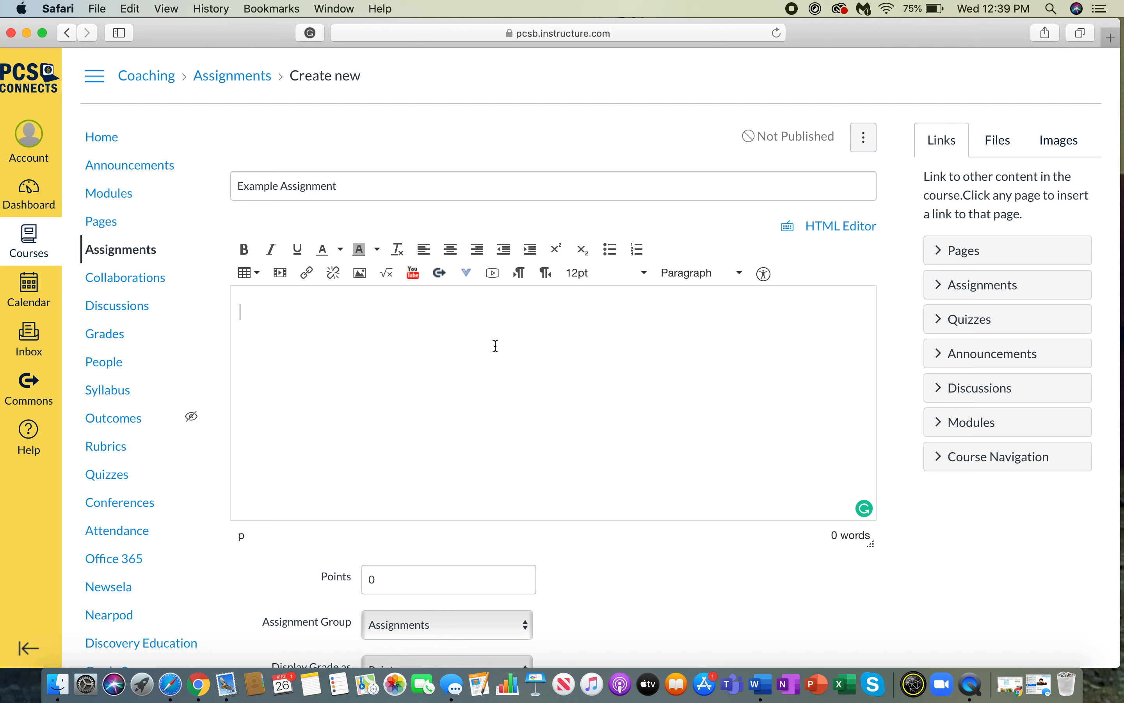
type("spell out the directions")
key("Return")
type("up")
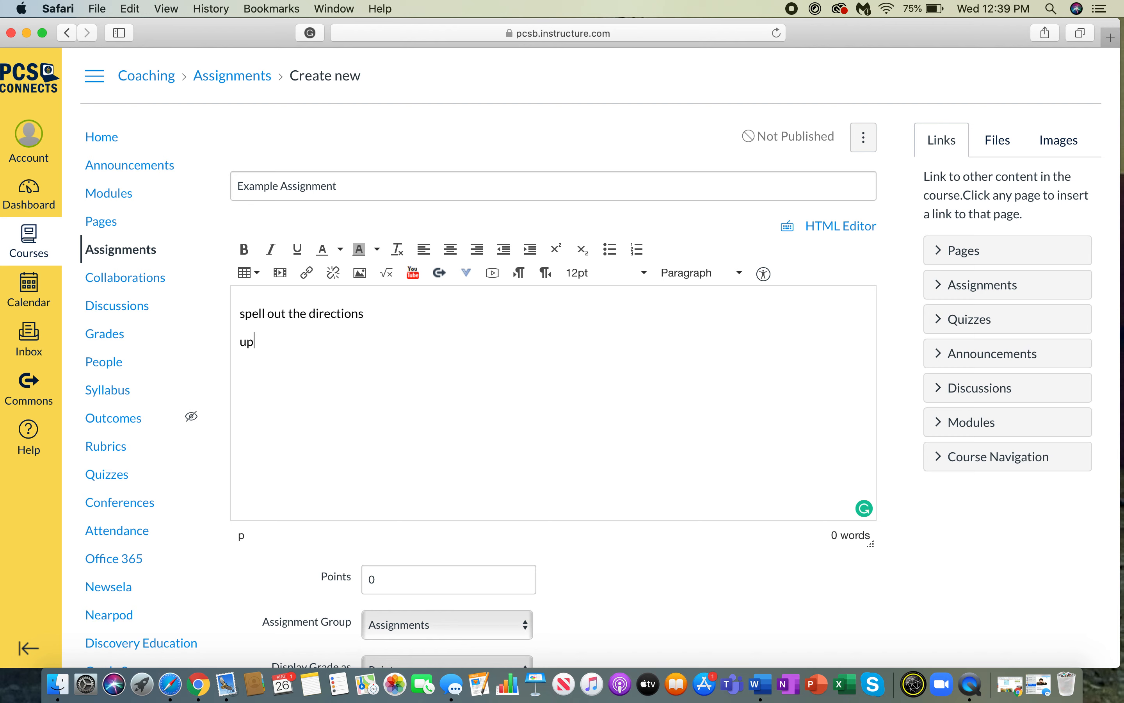
type("load YouTube")
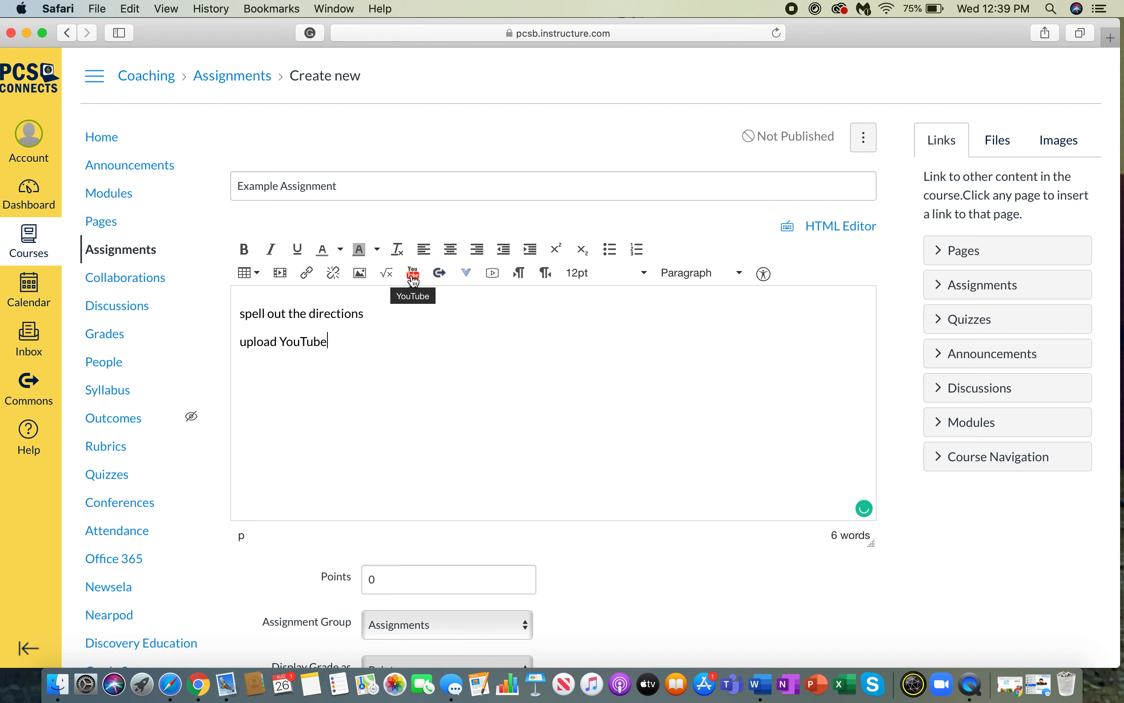
- Search YouTube for 'solar system' and embed the Solar System 101 video
left_click(413, 274)
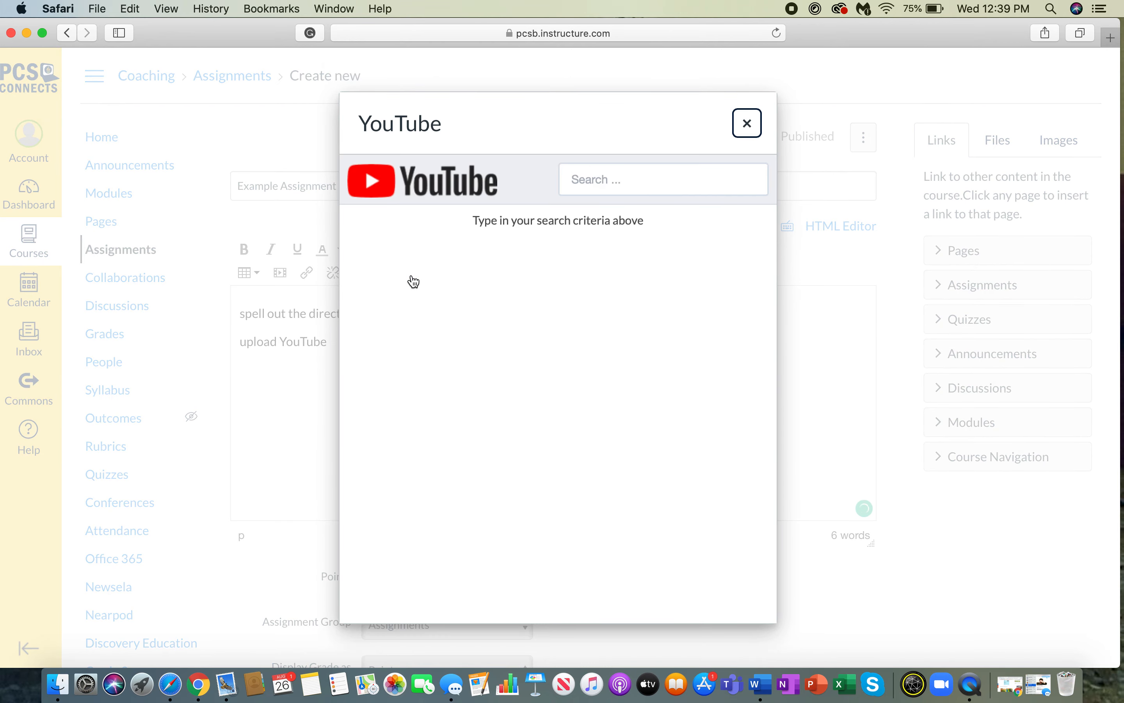
left_click(605, 185)
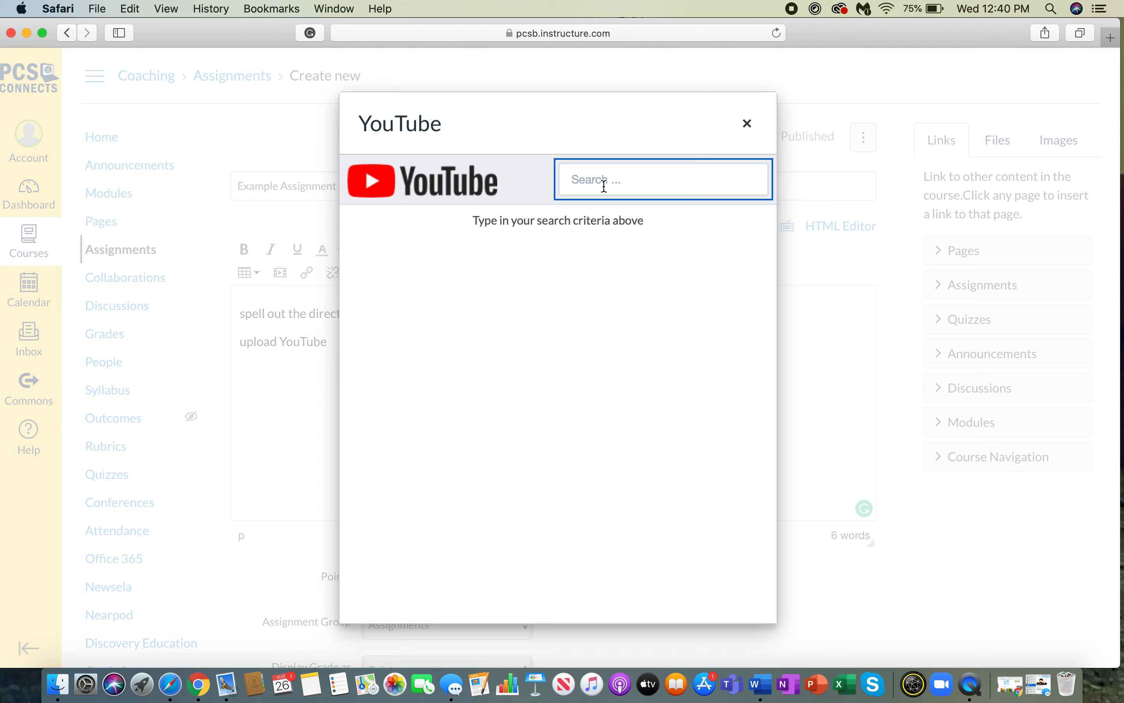
type("solar system")
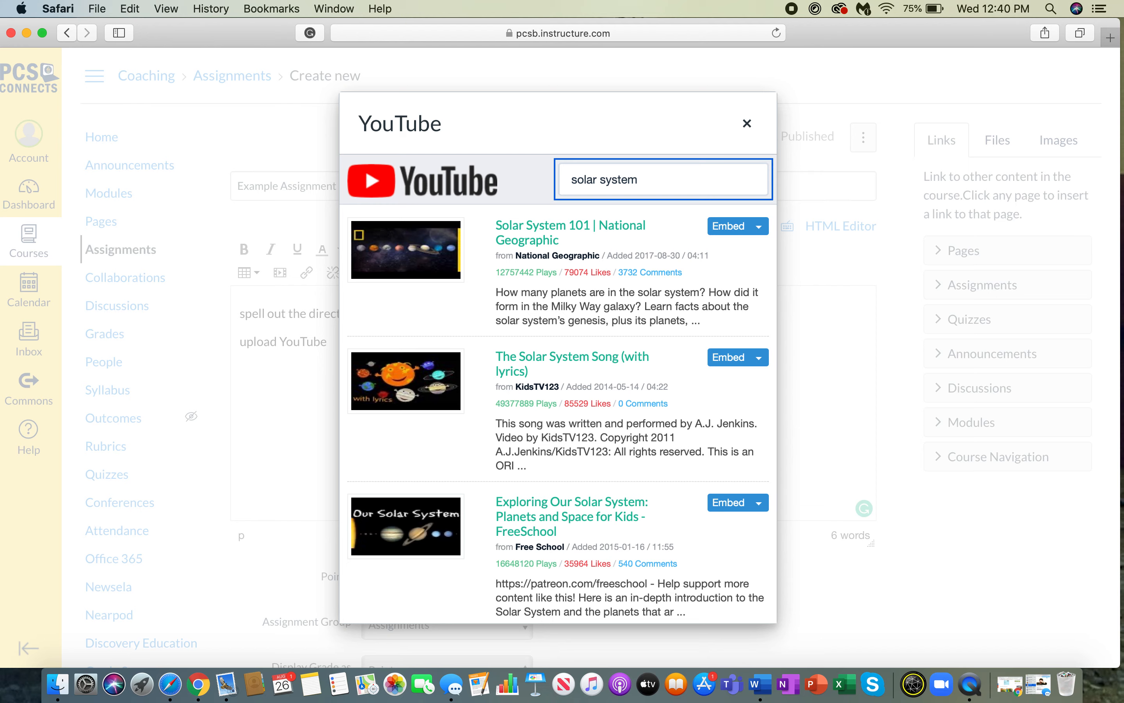
left_click(738, 226)
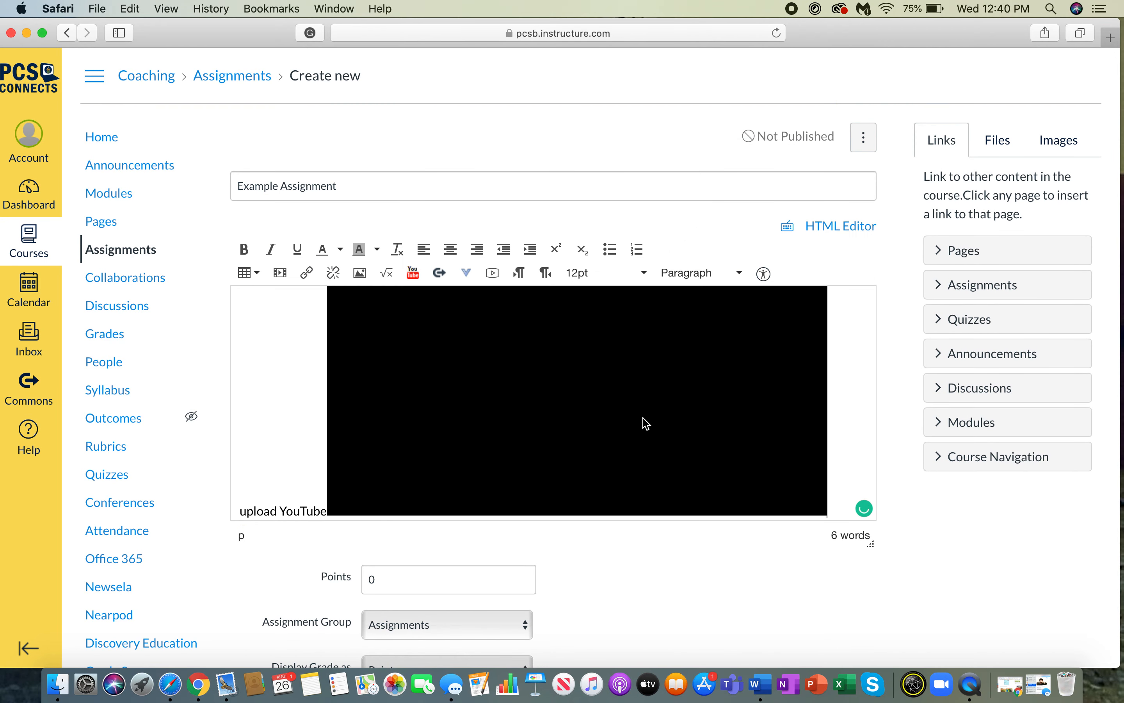
- Move the embedded video onto its own line below 'upload YouTube'
scroll(646, 424, "down", 5)
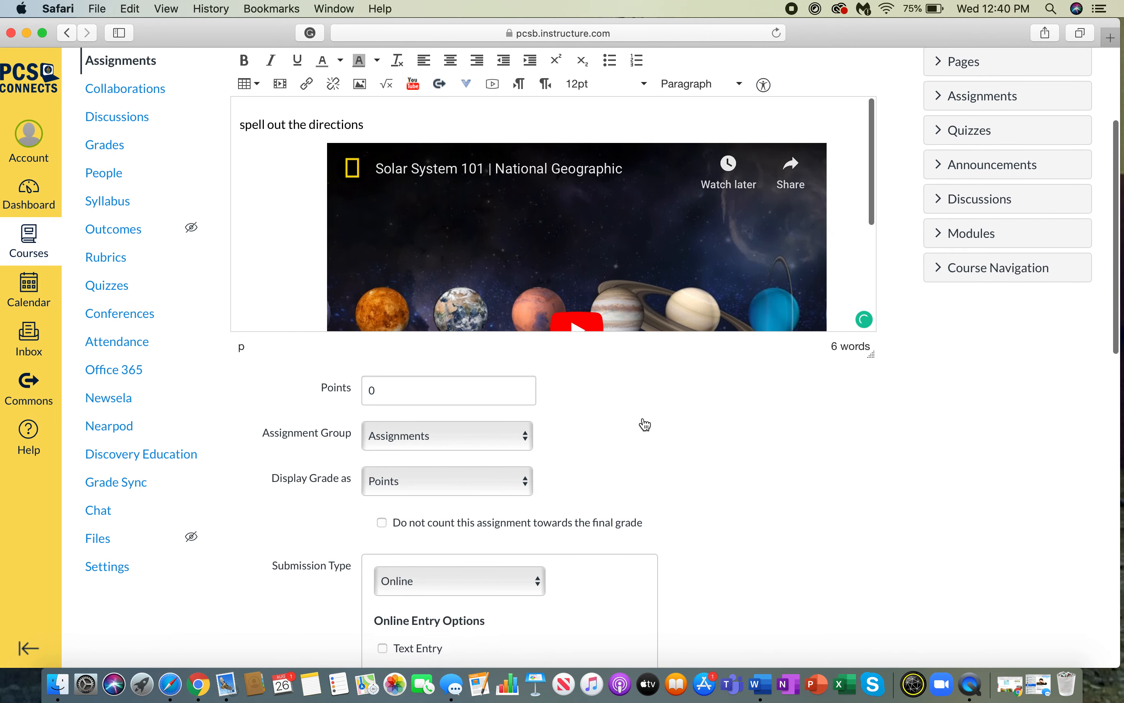
scroll(813, 434, "up", 5)
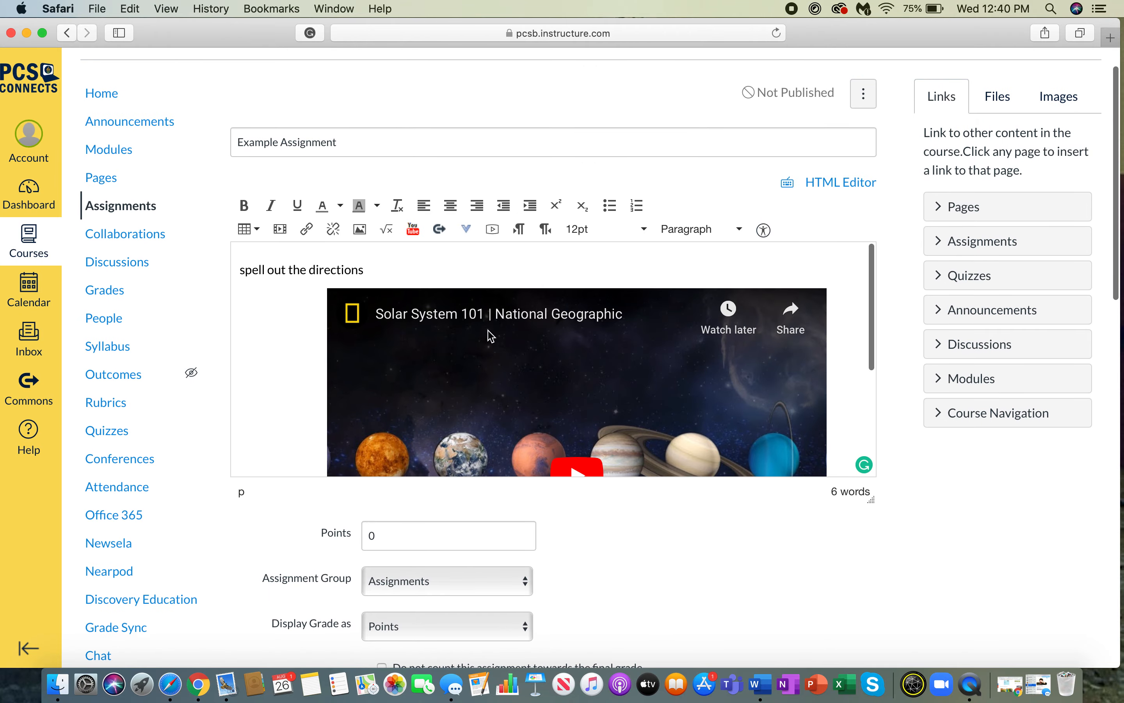
scroll(489, 335, "down", 5)
left_click(320, 461)
key("Right")
key("Return")
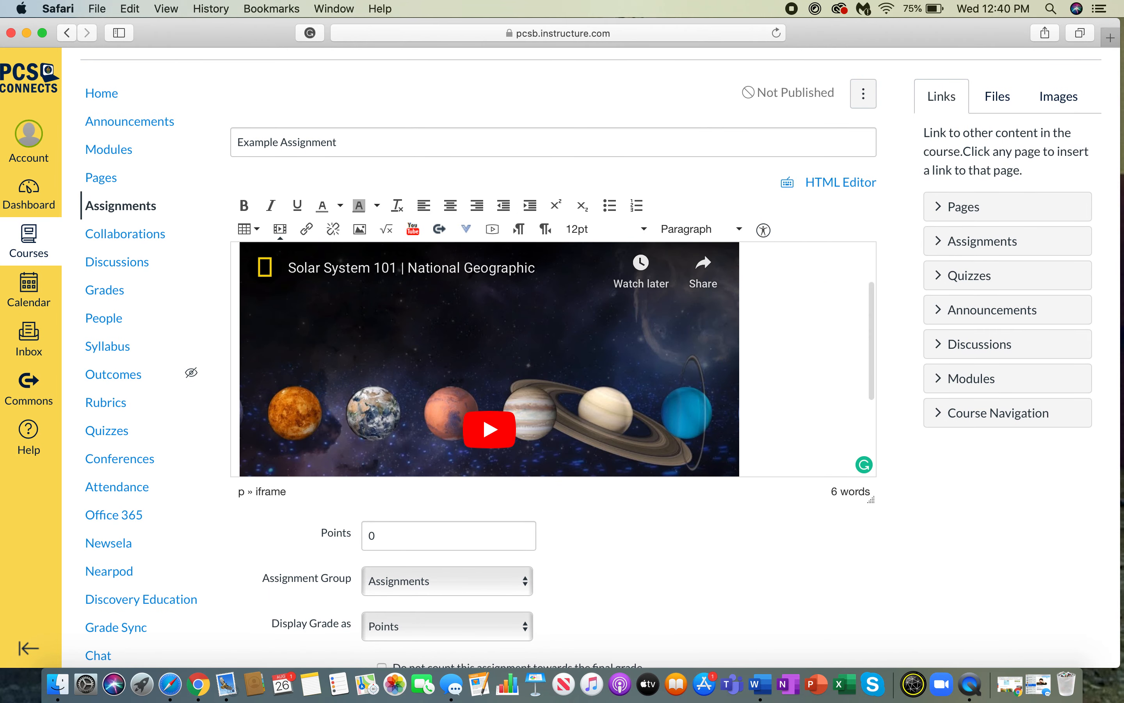
scroll(430, 425, "up", 3)
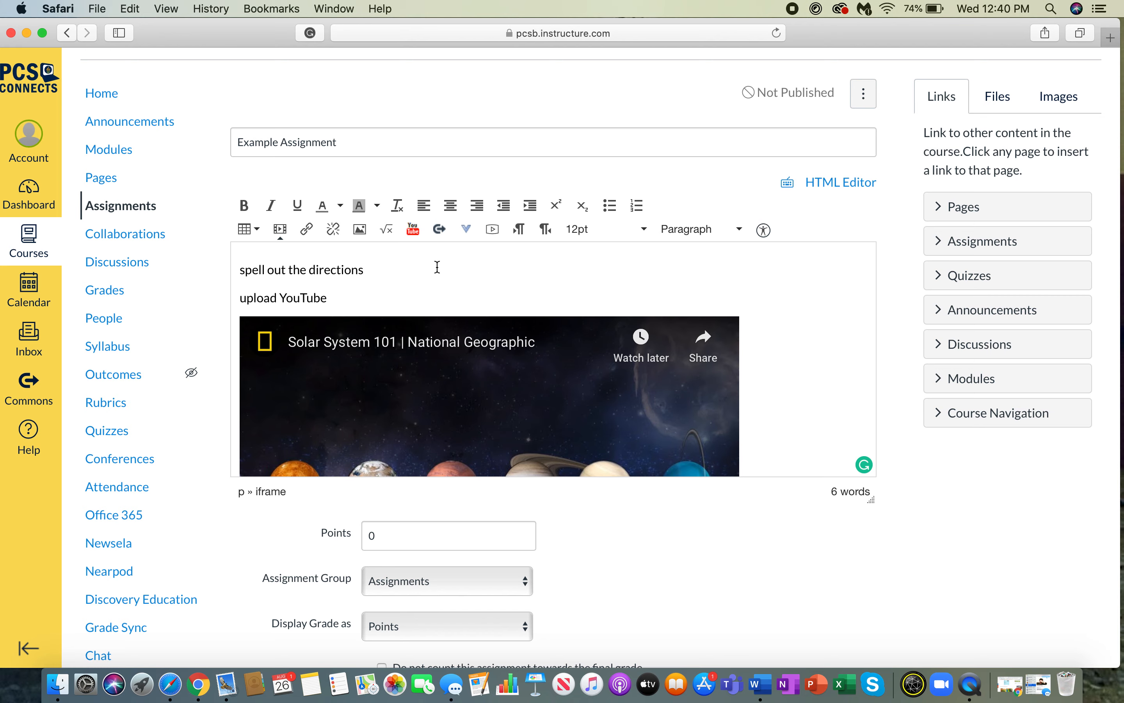
- Check the embedded video on YouTube, then reopen and cancel the YouTube video search
left_click(447, 348)
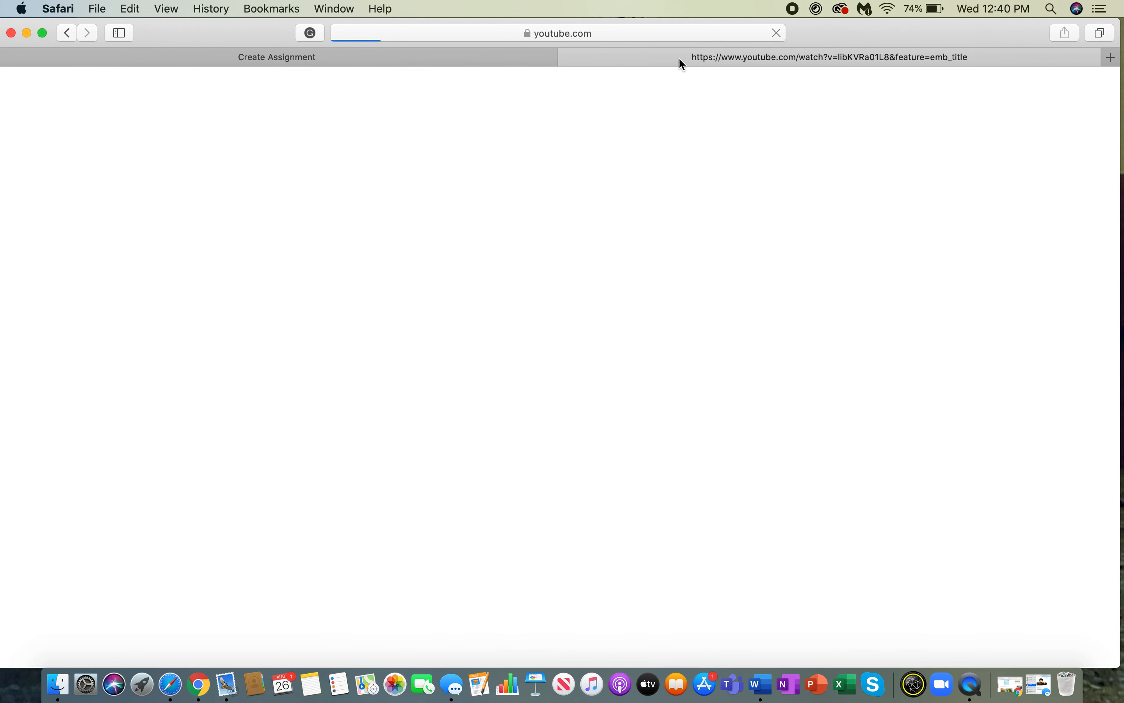
left_click(569, 58)
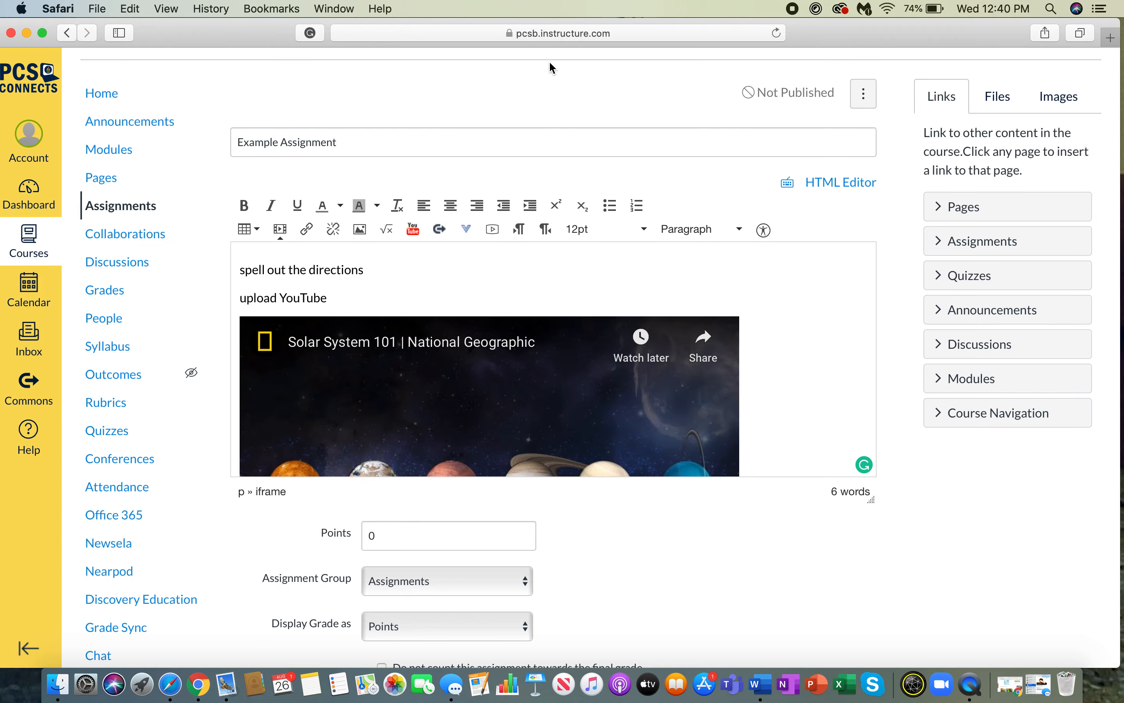
left_click(419, 238)
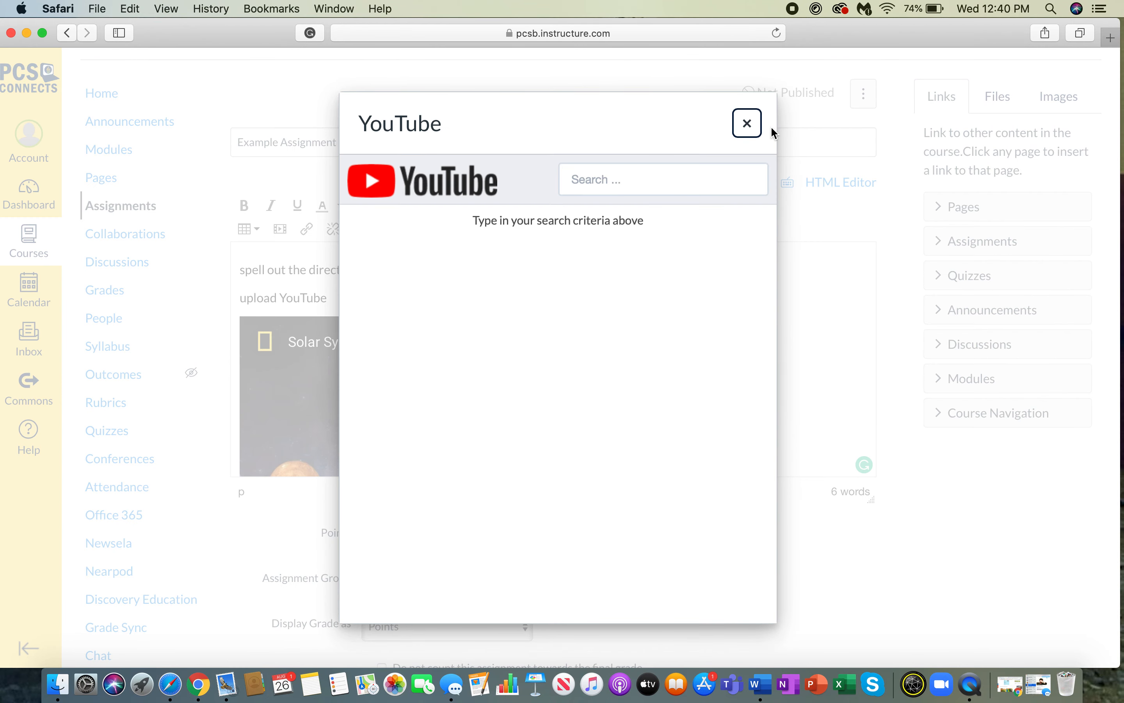
left_click(747, 125)
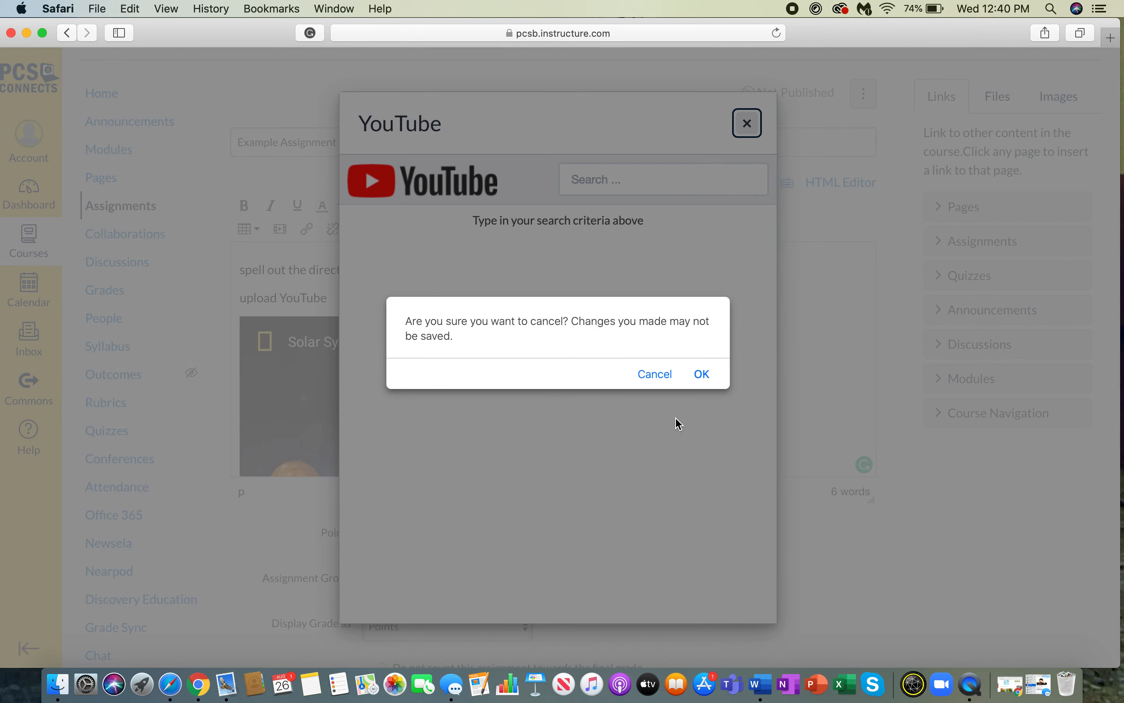
left_click(655, 376)
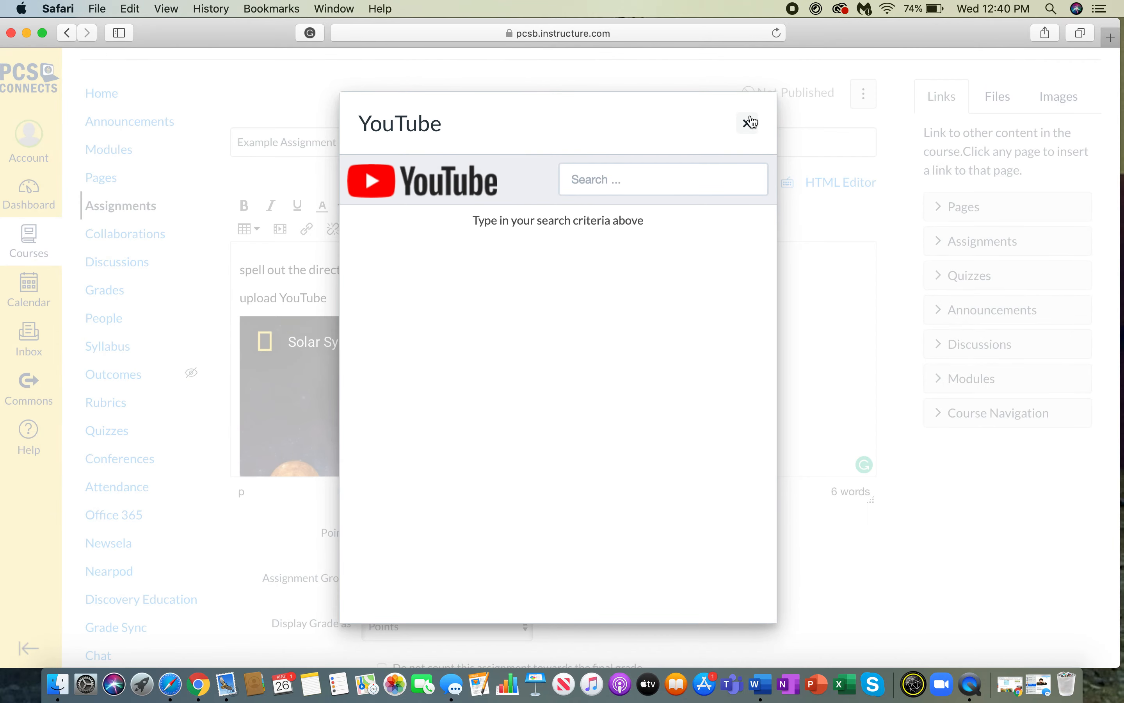
left_click(748, 123)
left_click(703, 375)
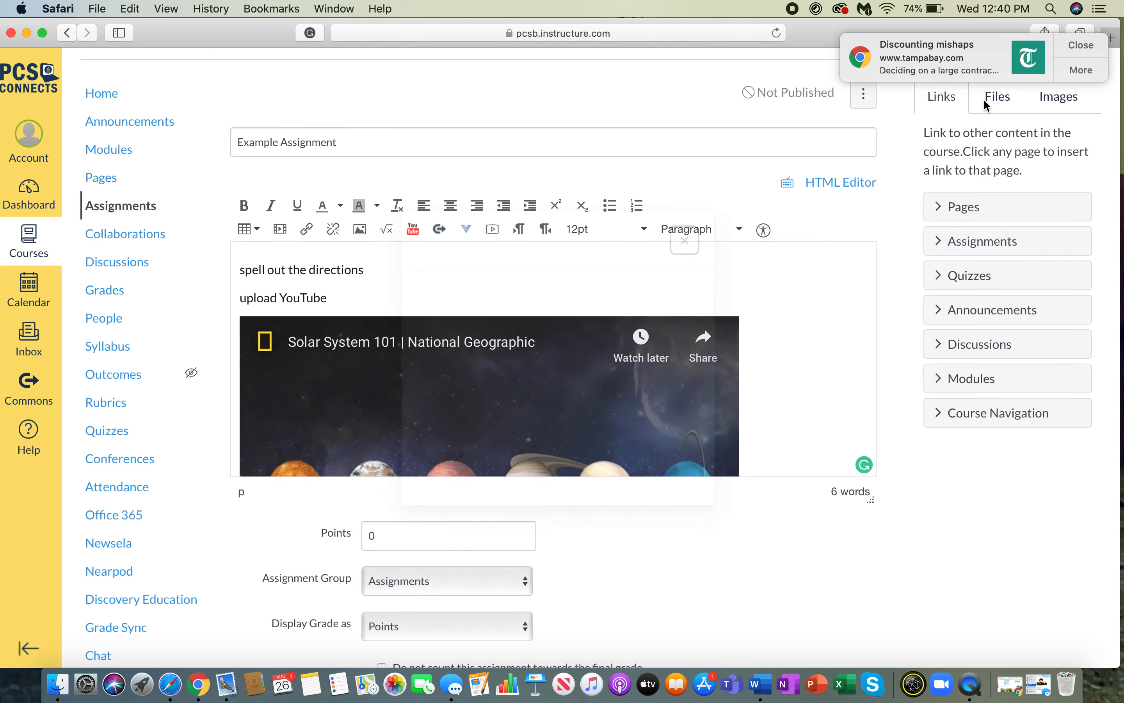
- Add an empty line beneath the embedded solar system video
left_click(1082, 42)
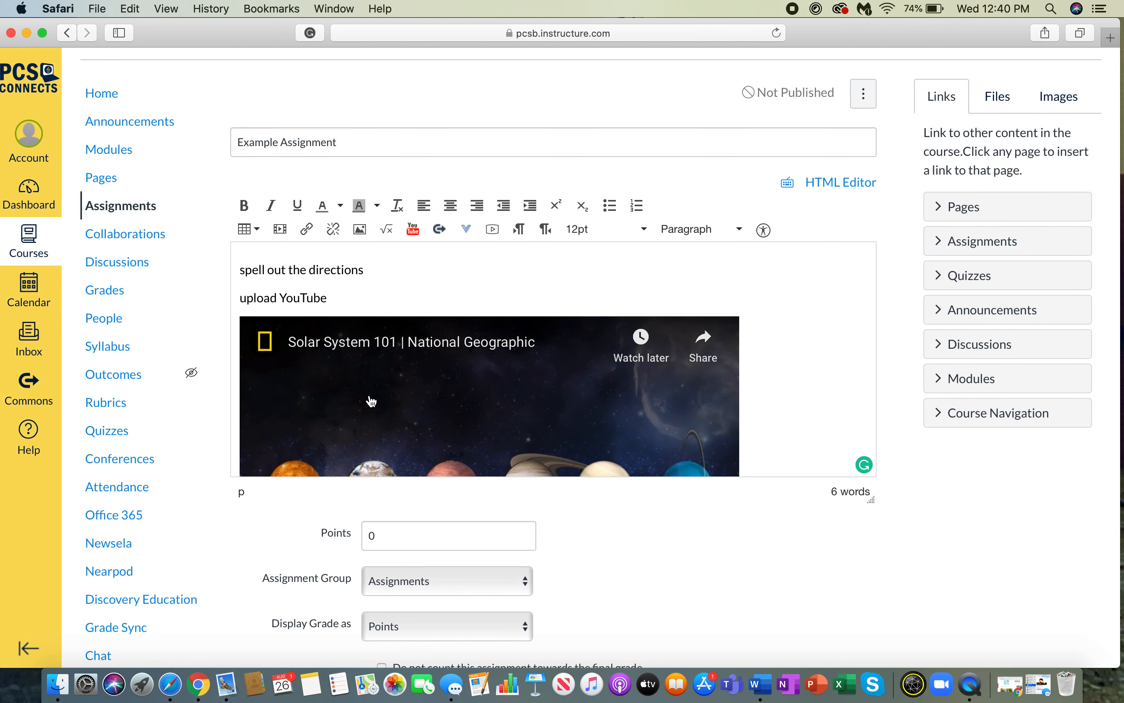
left_click(762, 434)
key("Return")
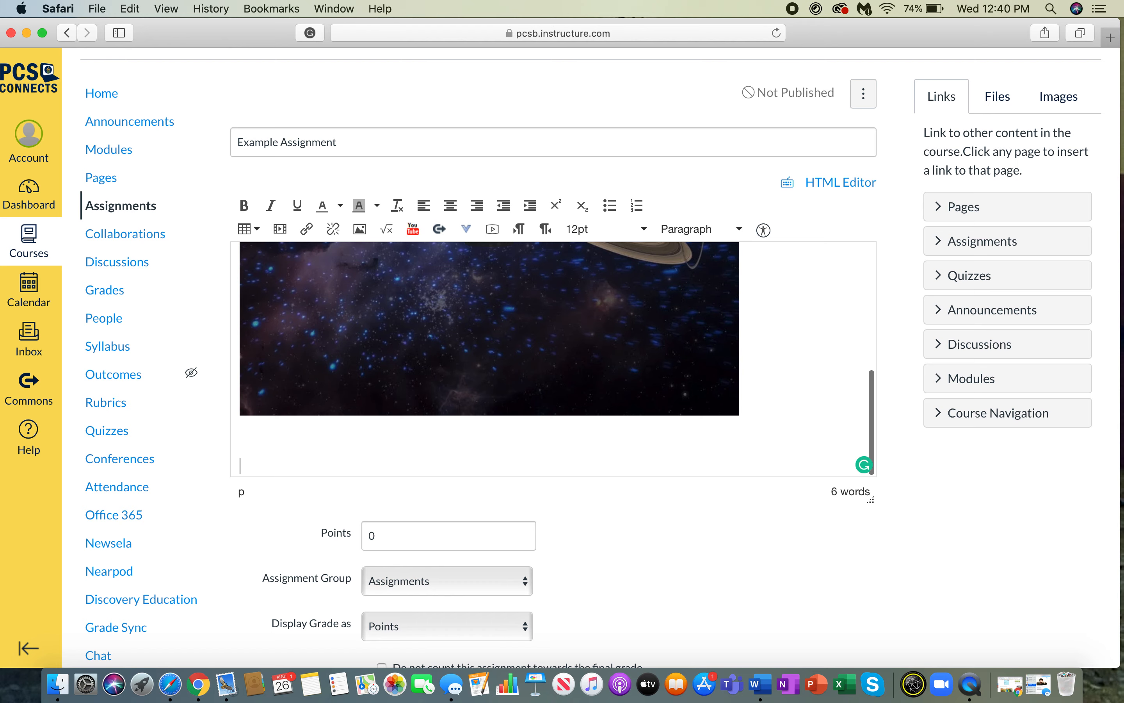
left_click(465, 229)
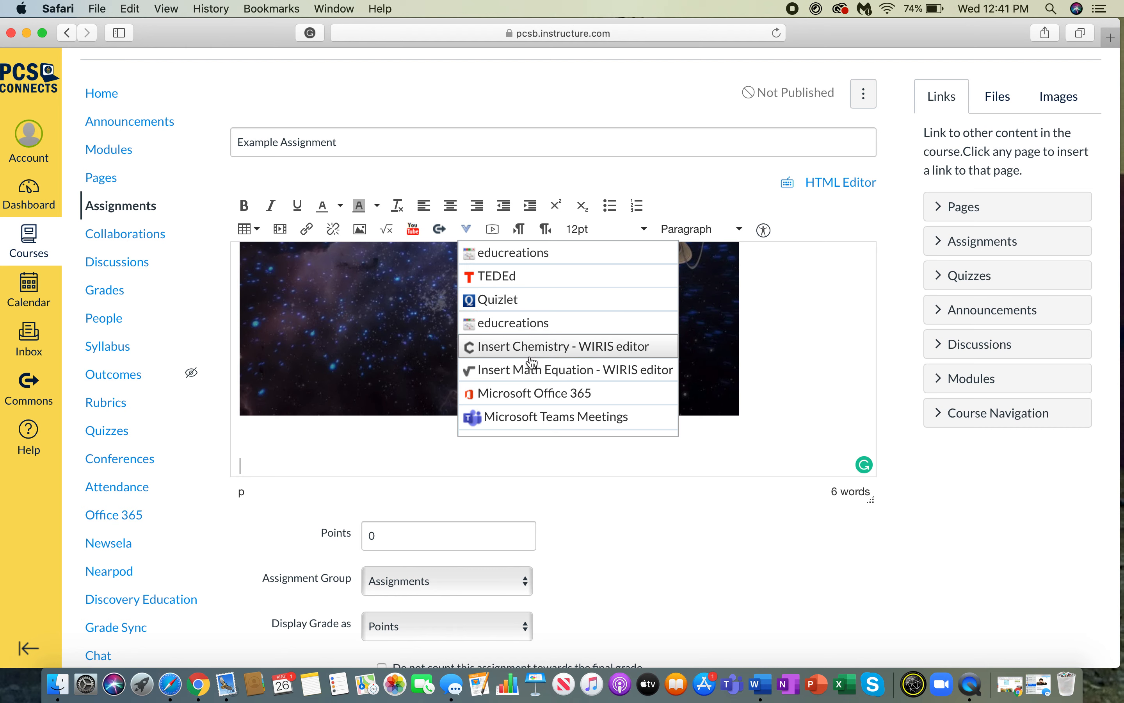
scroll(533, 362, "down", 2)
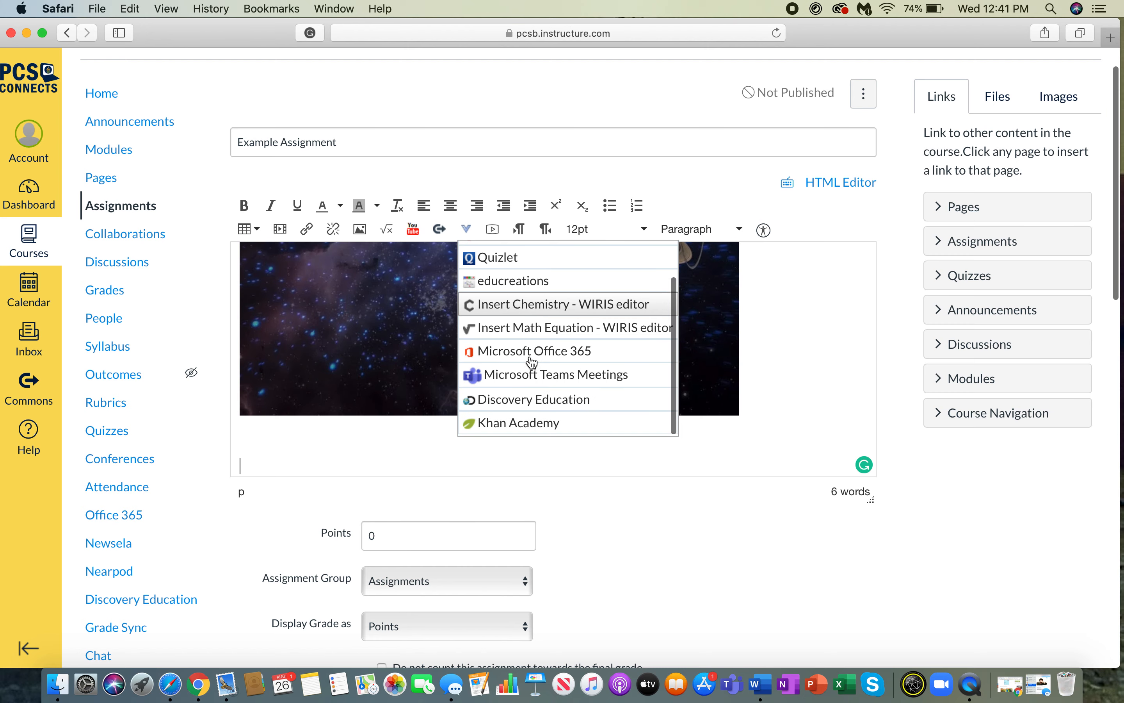
scroll(532, 362, "up", 2)
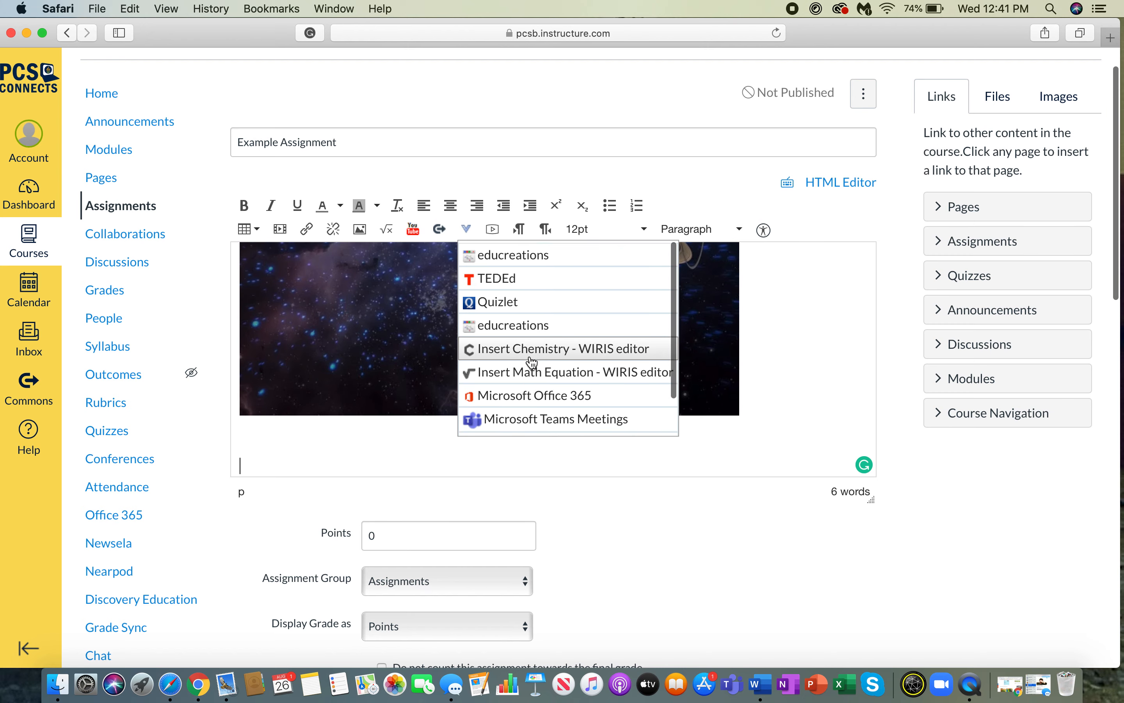
left_click(282, 463)
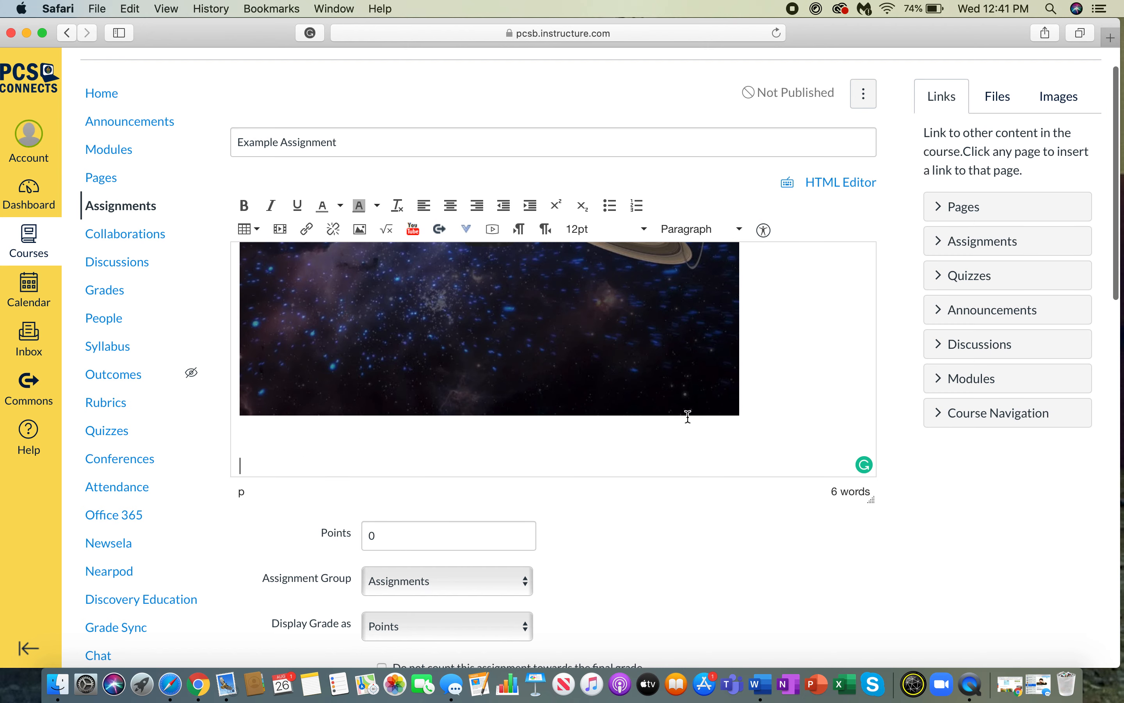
scroll(737, 391, "up", 3)
scroll(736, 389, "up", 3)
scroll(735, 389, "down", 6)
scroll(421, 501, "down", 5)
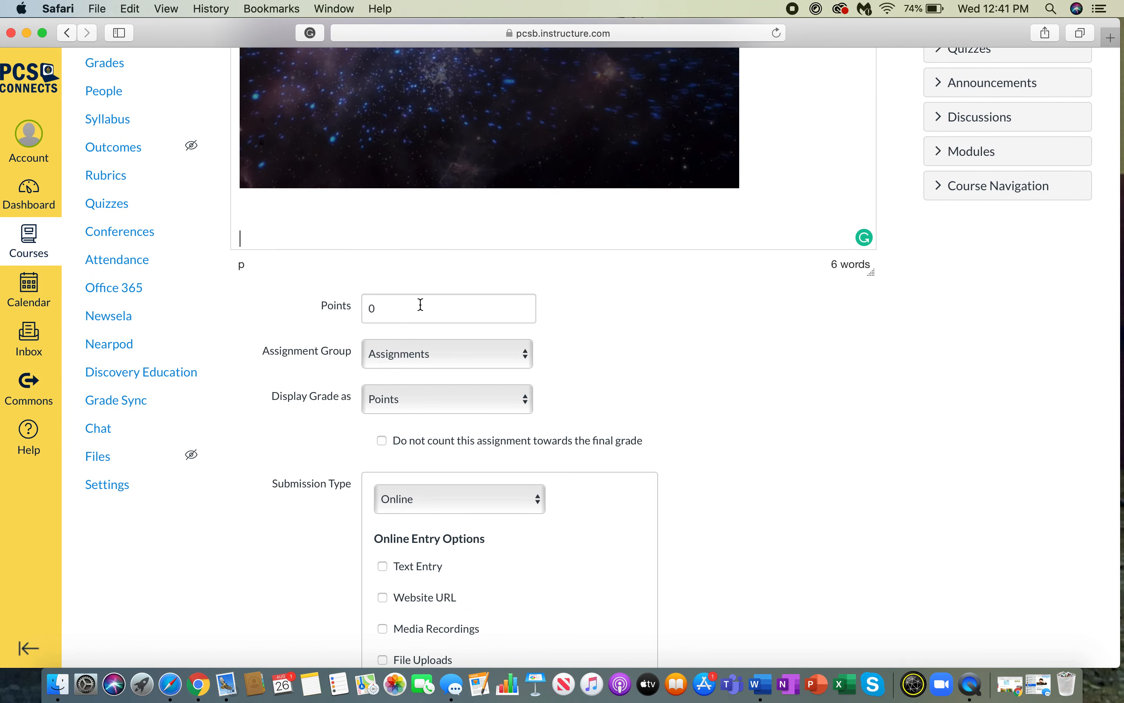
- Create a new assignment group named 'Practice' and assign the assignment to it
left_click(417, 355)
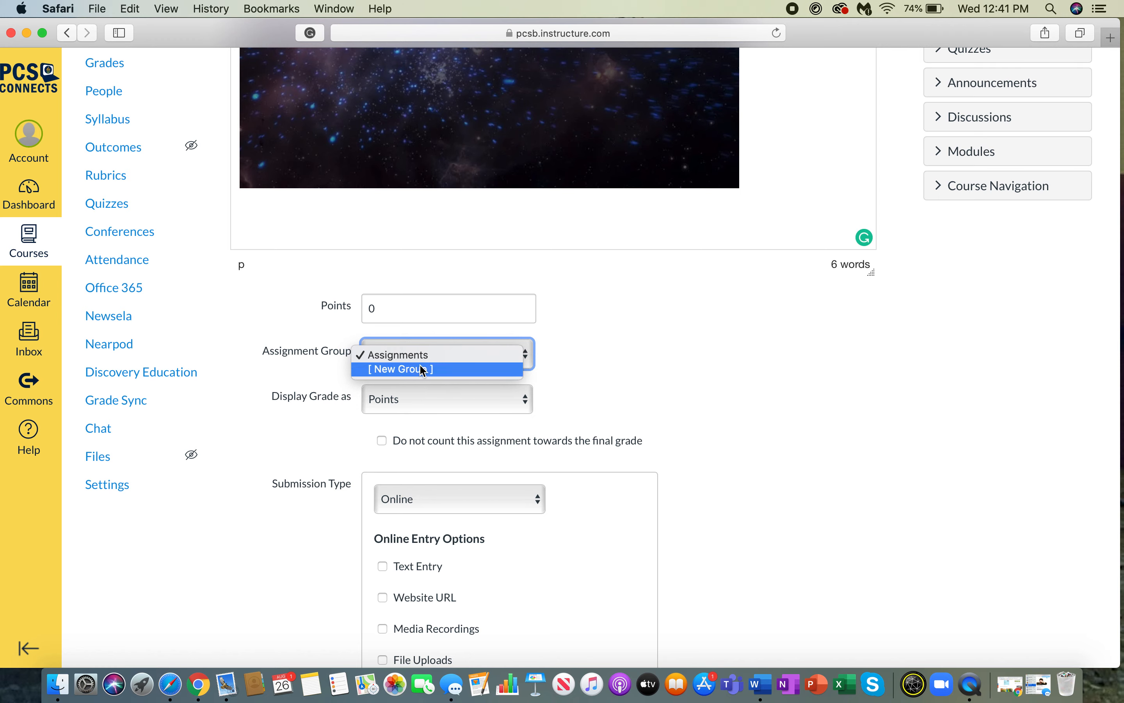
left_click(423, 370)
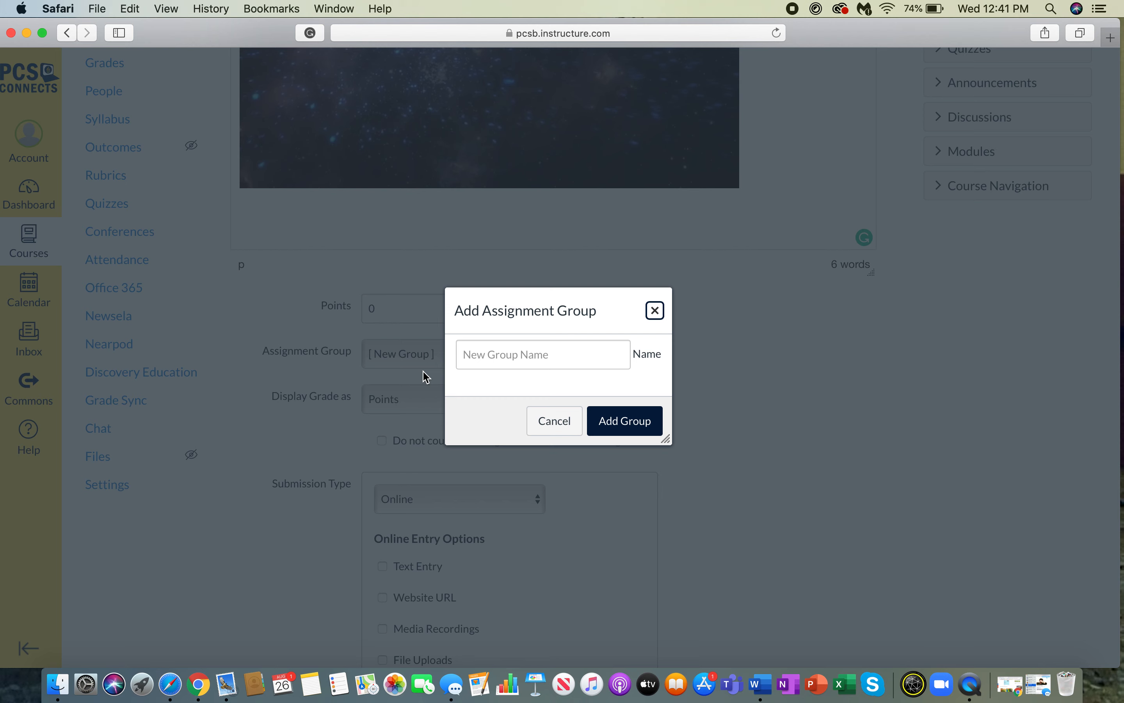
left_click(531, 354)
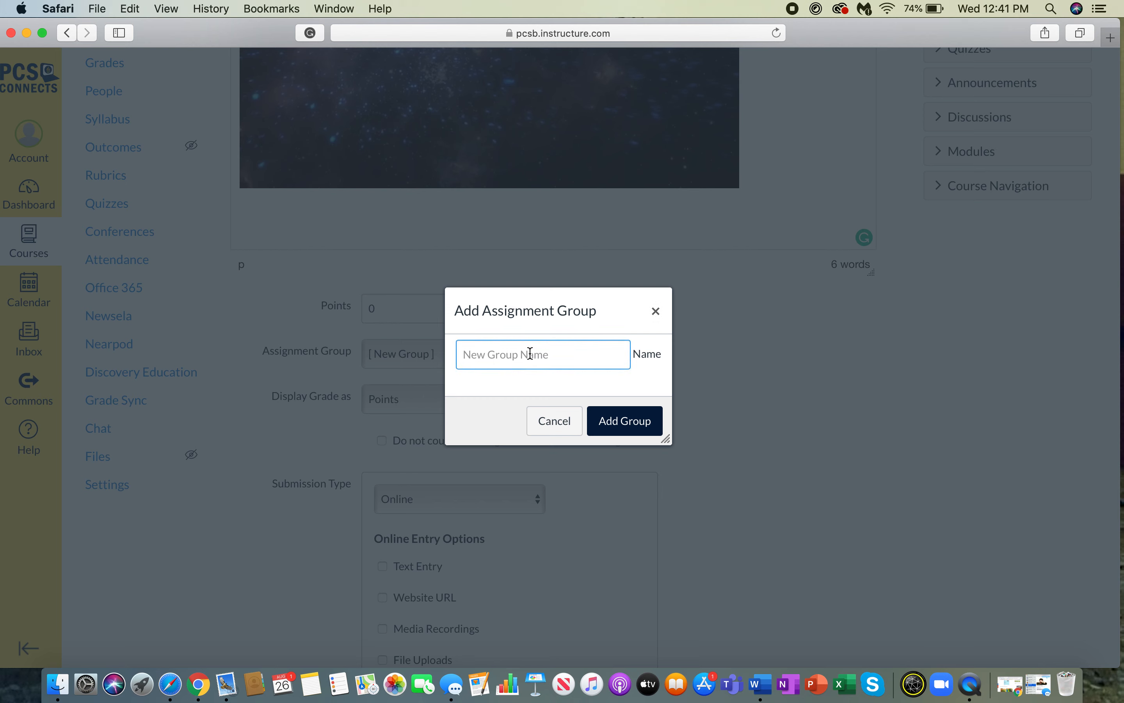
type("Practice")
left_click(635, 416)
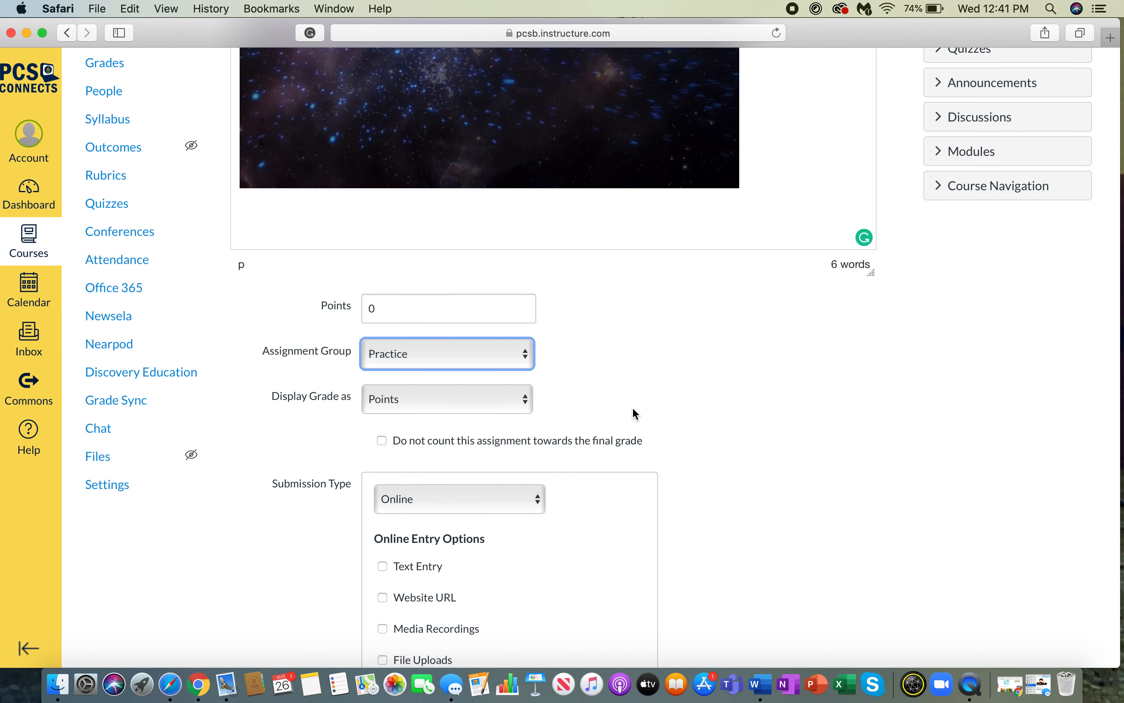
- Set Display Grade as to Complete/Incomplete
left_click(502, 407)
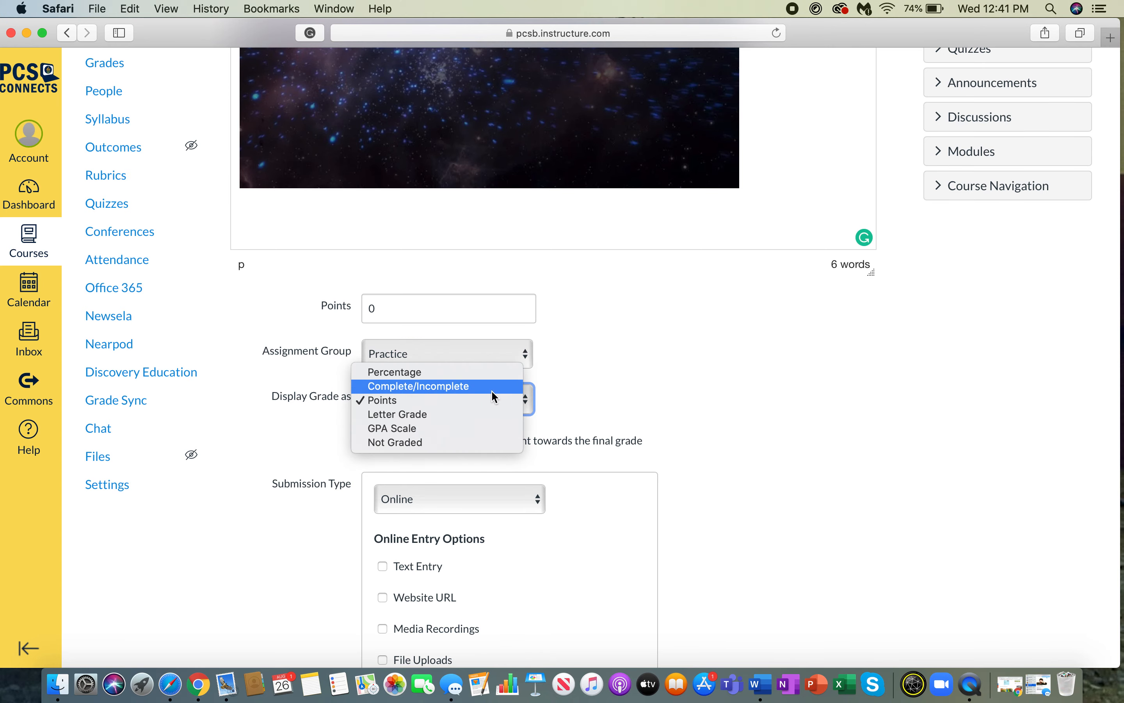
left_click(486, 388)
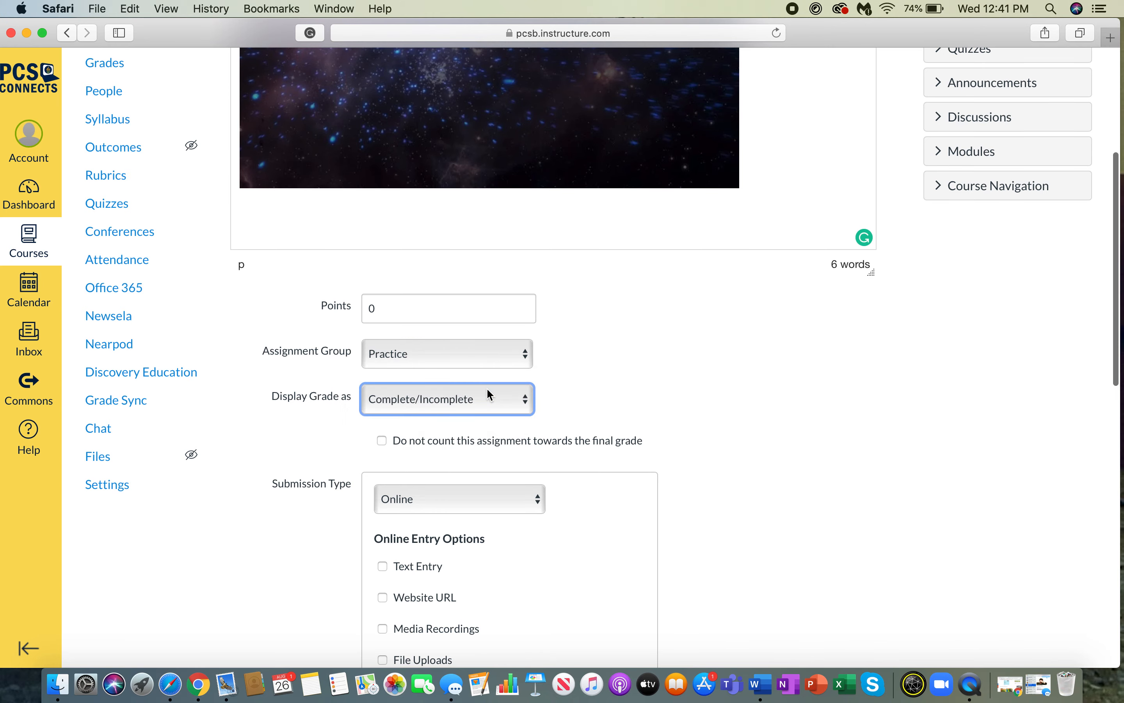
scroll(490, 394, "down", 6)
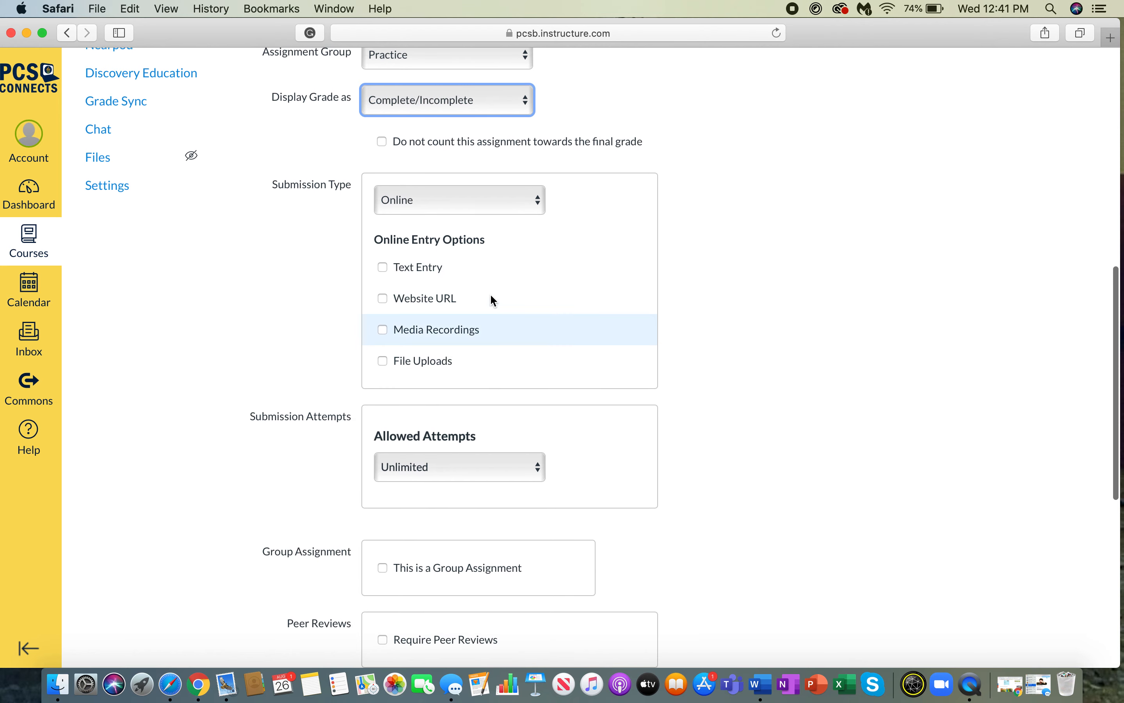
left_click(498, 199)
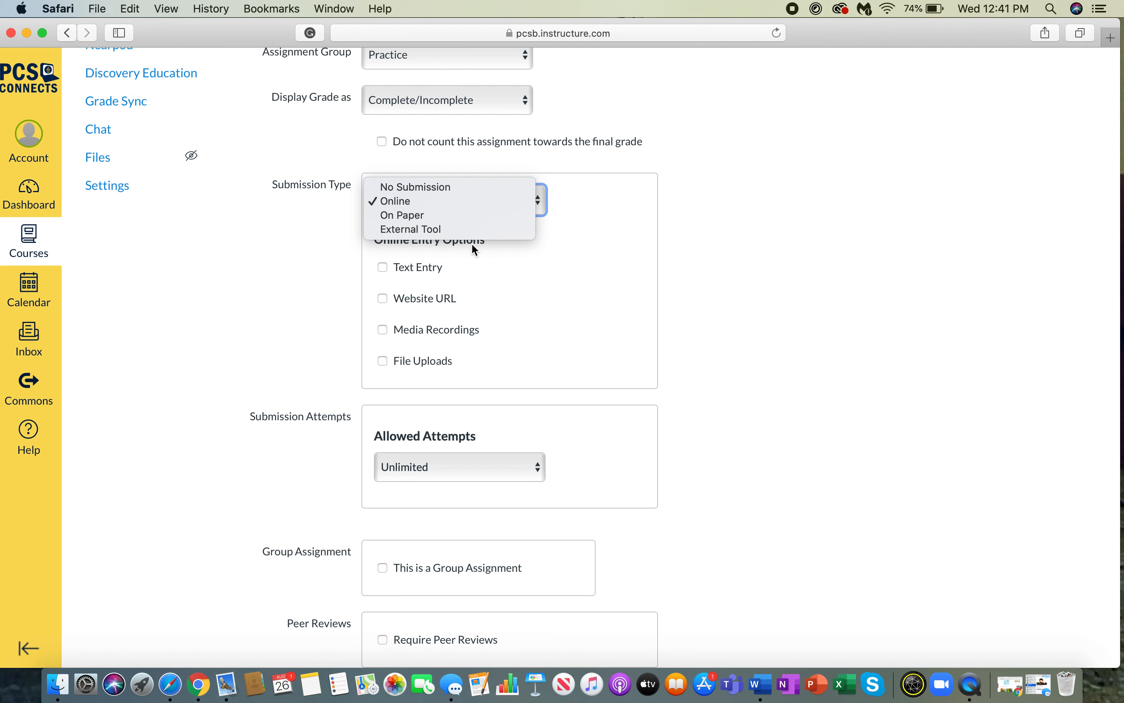
left_click(430, 215)
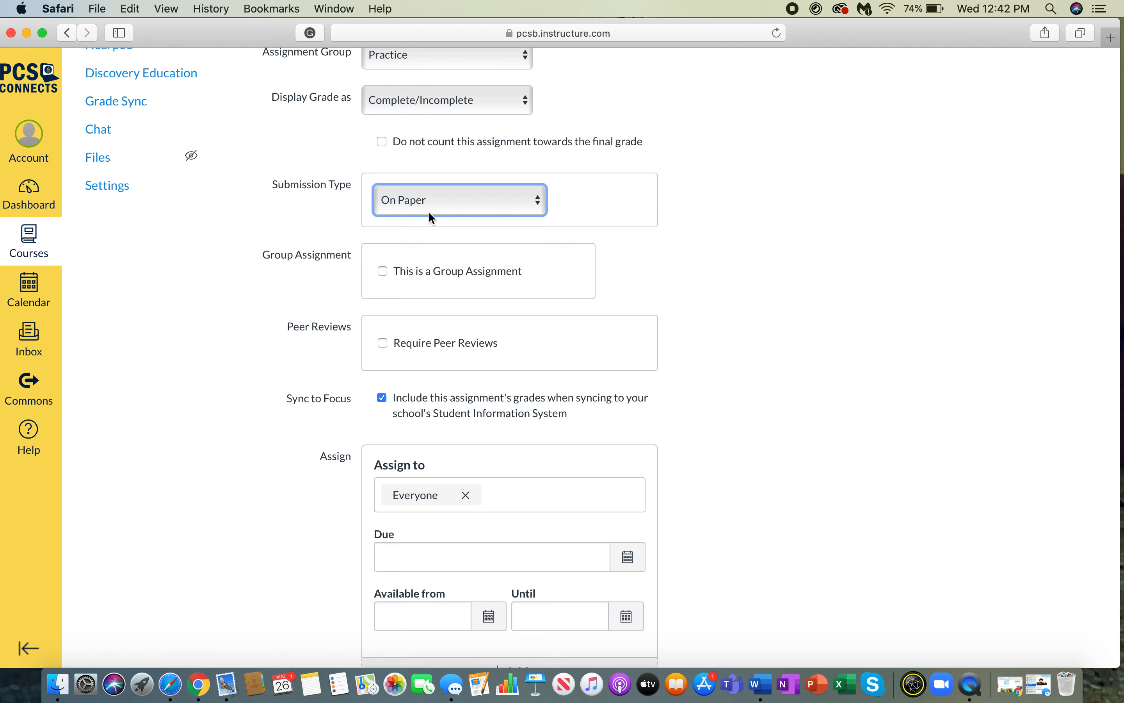
left_click(430, 215)
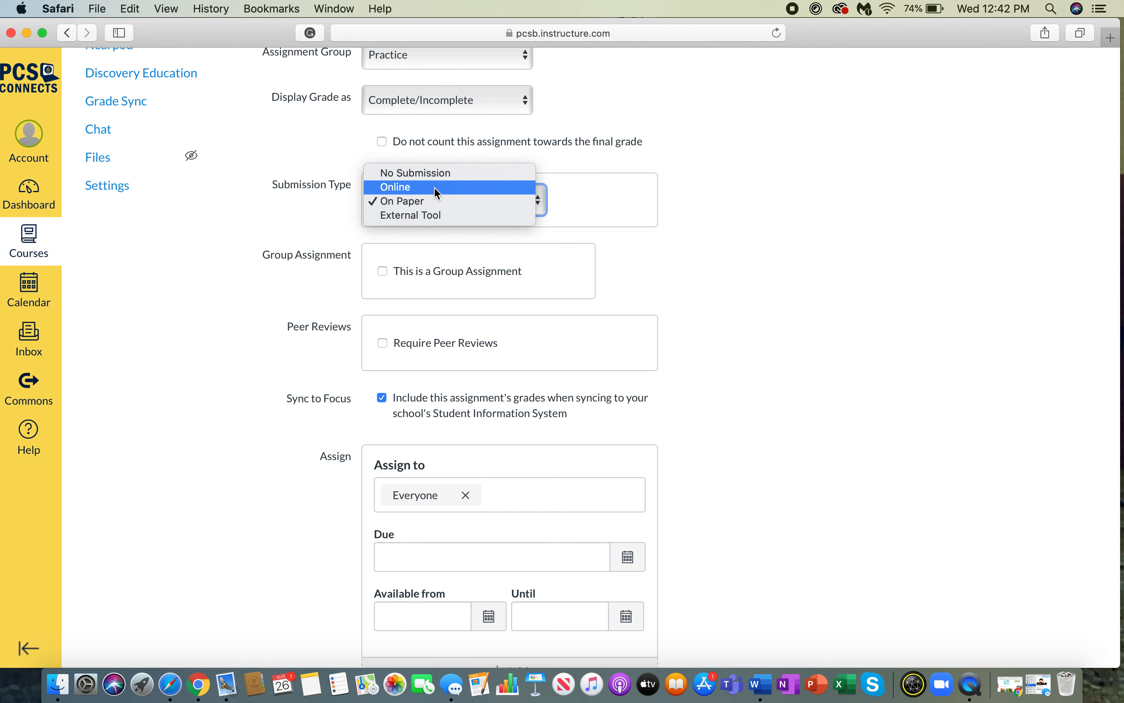
left_click(436, 188)
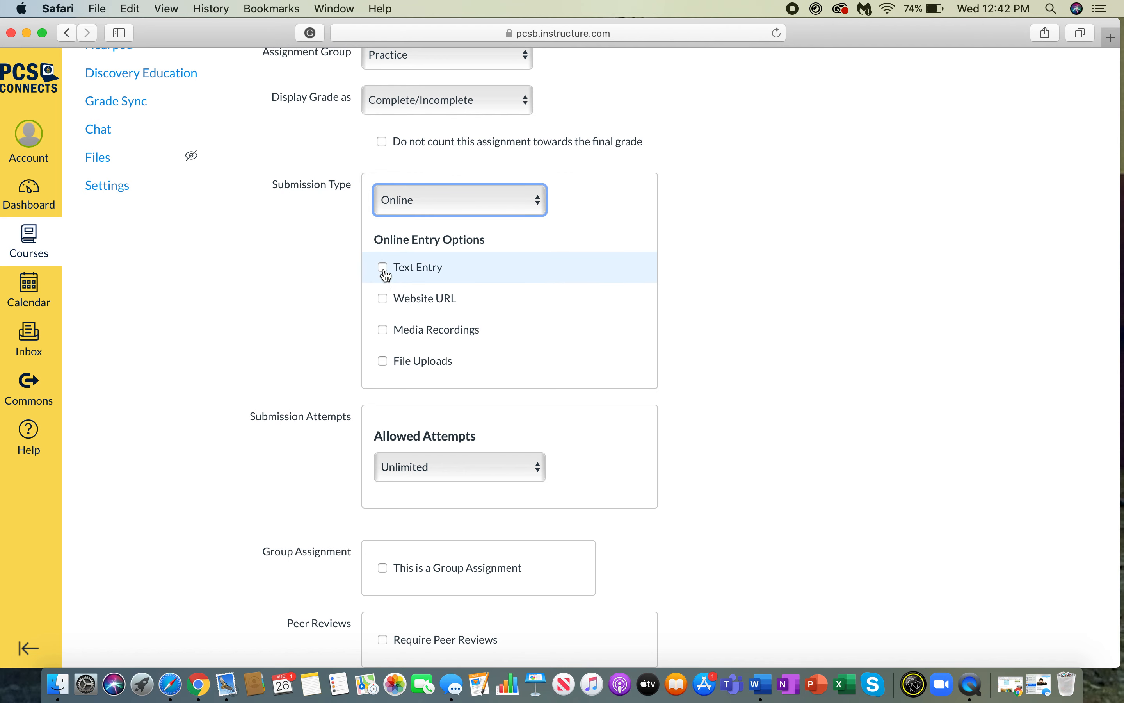
left_click(383, 365)
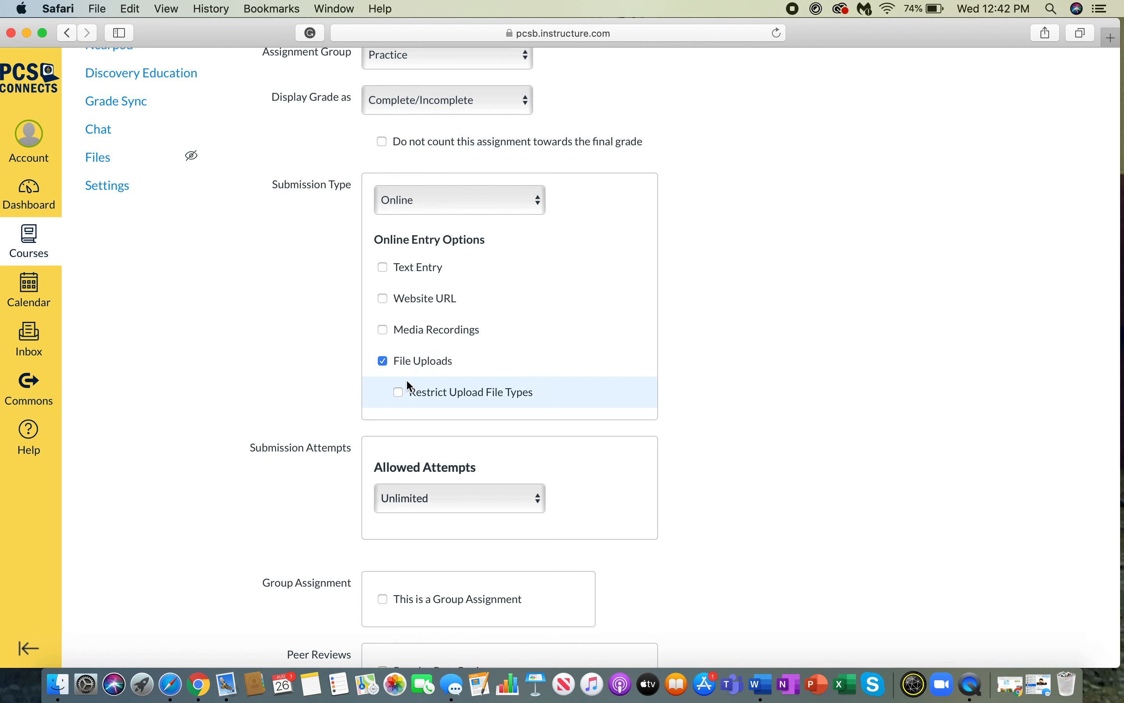
left_click(397, 393)
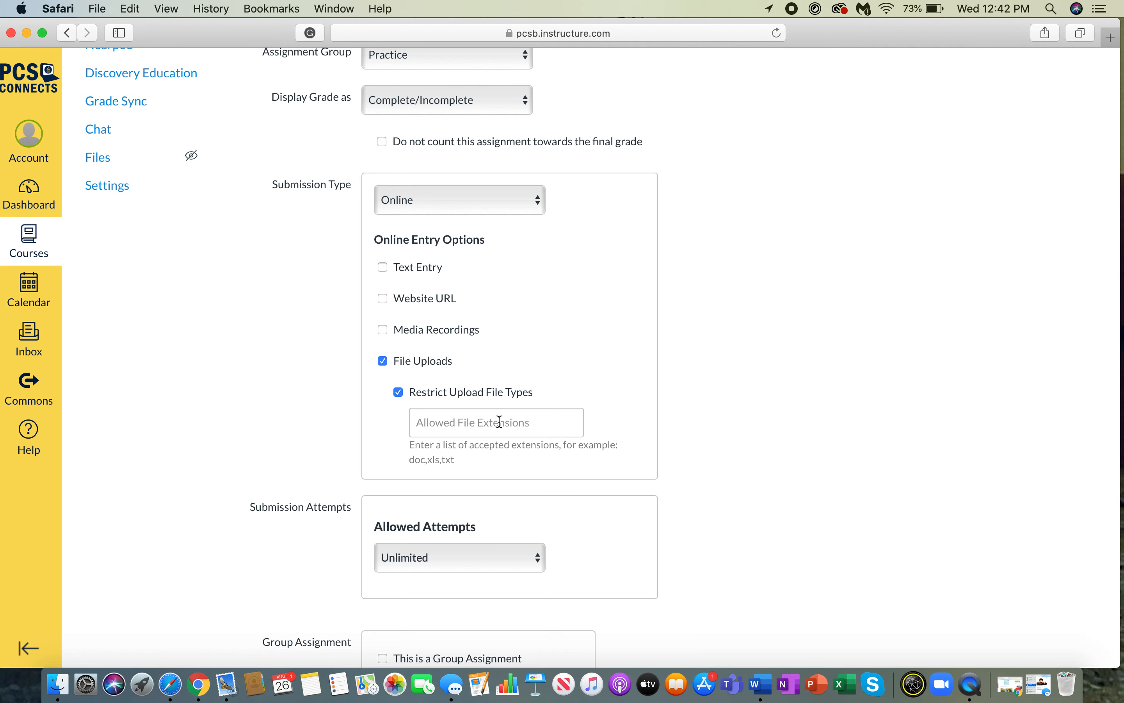
left_click(382, 361)
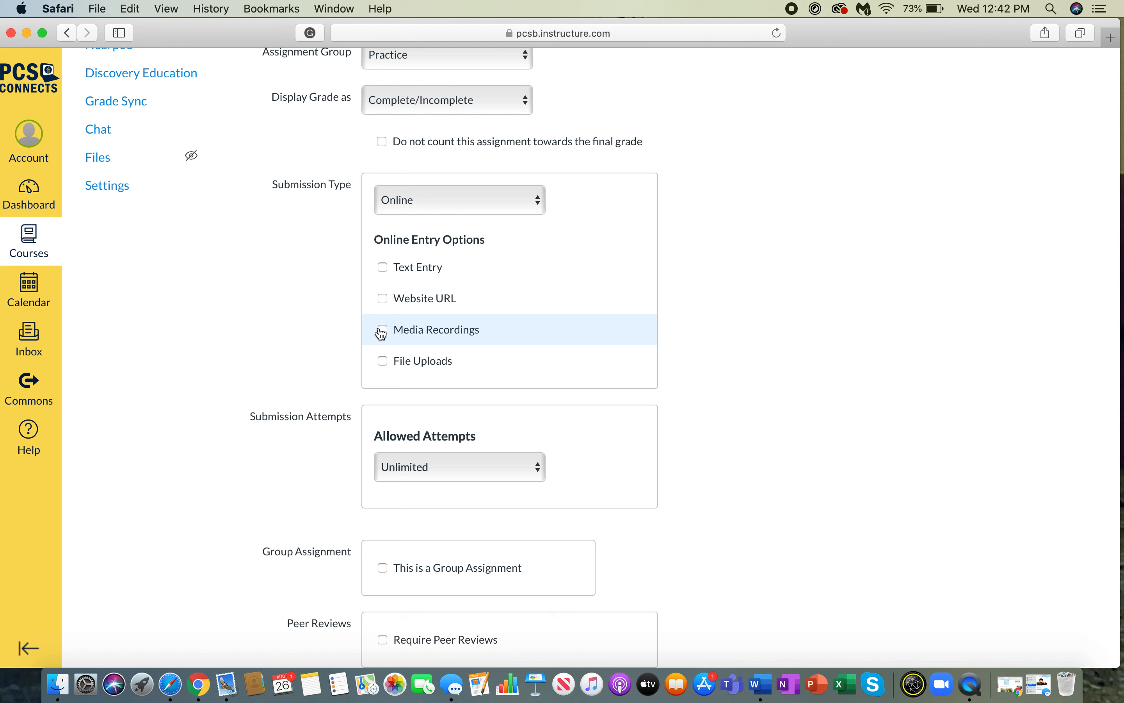
left_click(448, 207)
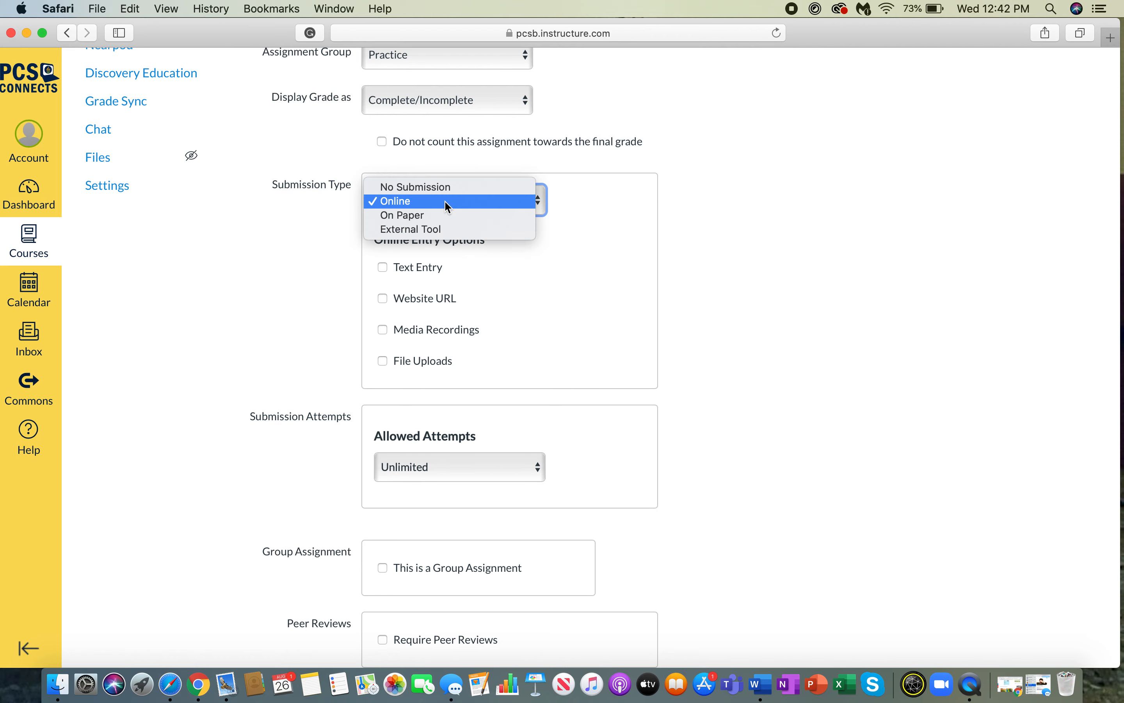
- Set the submission type to External Tool and pick Nearpod from the tool list
left_click(442, 230)
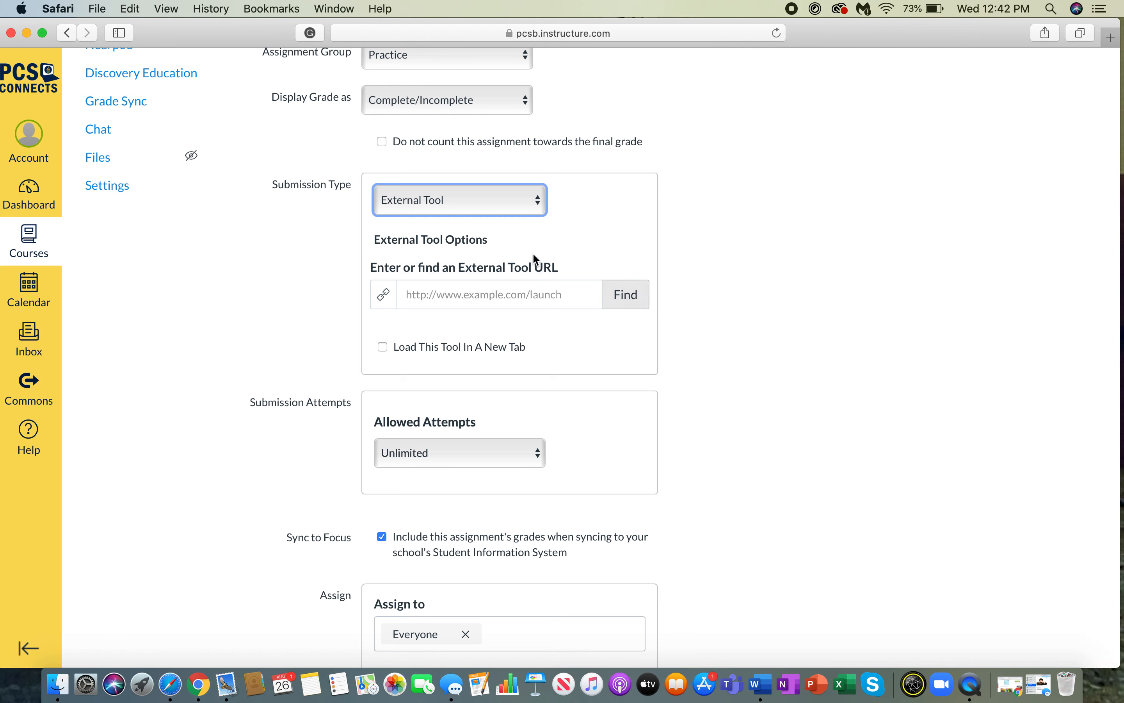
left_click(632, 298)
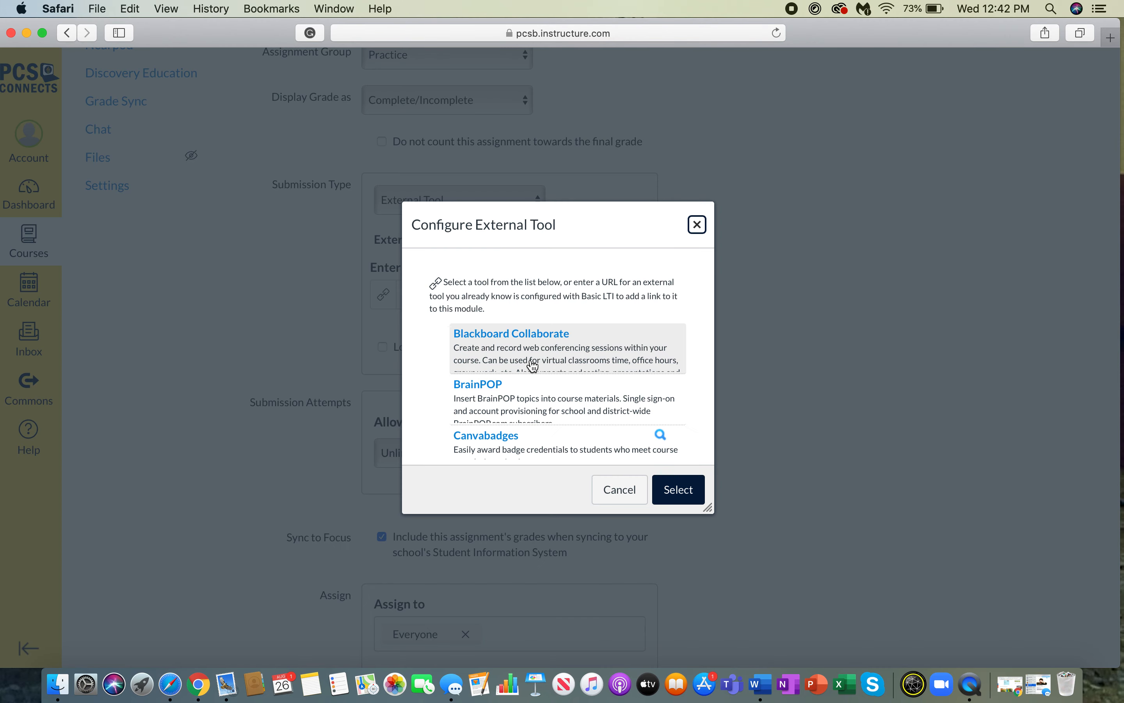
scroll(508, 352, "down", 5)
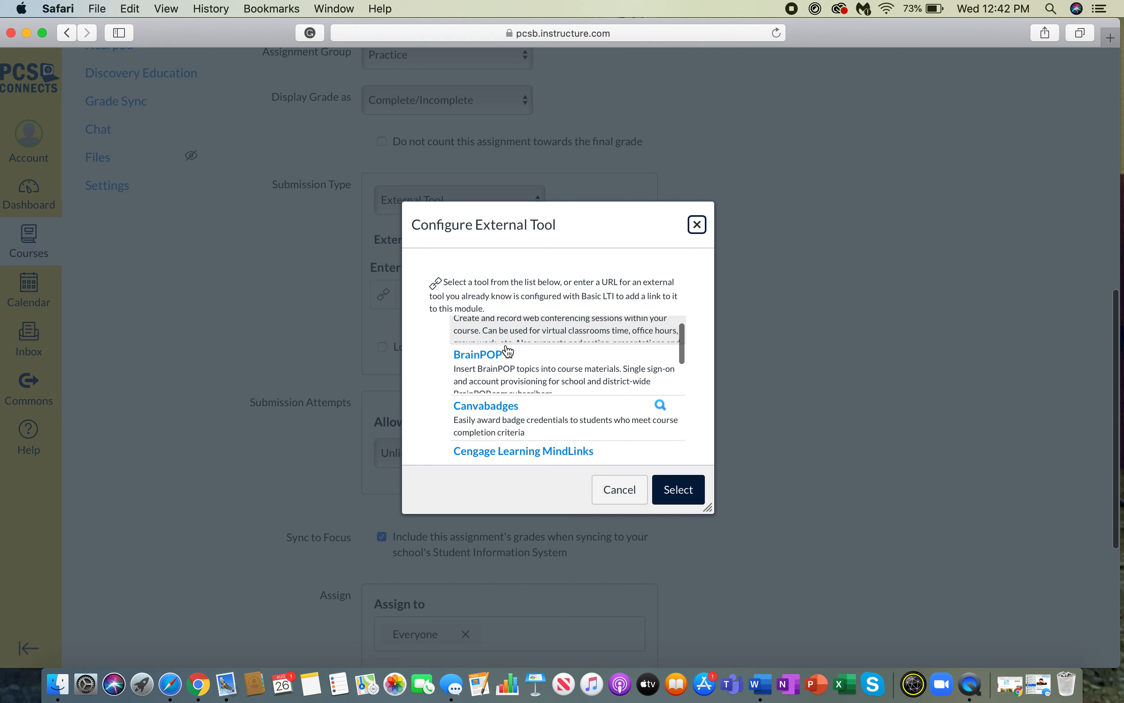
scroll(509, 352, "down", 8)
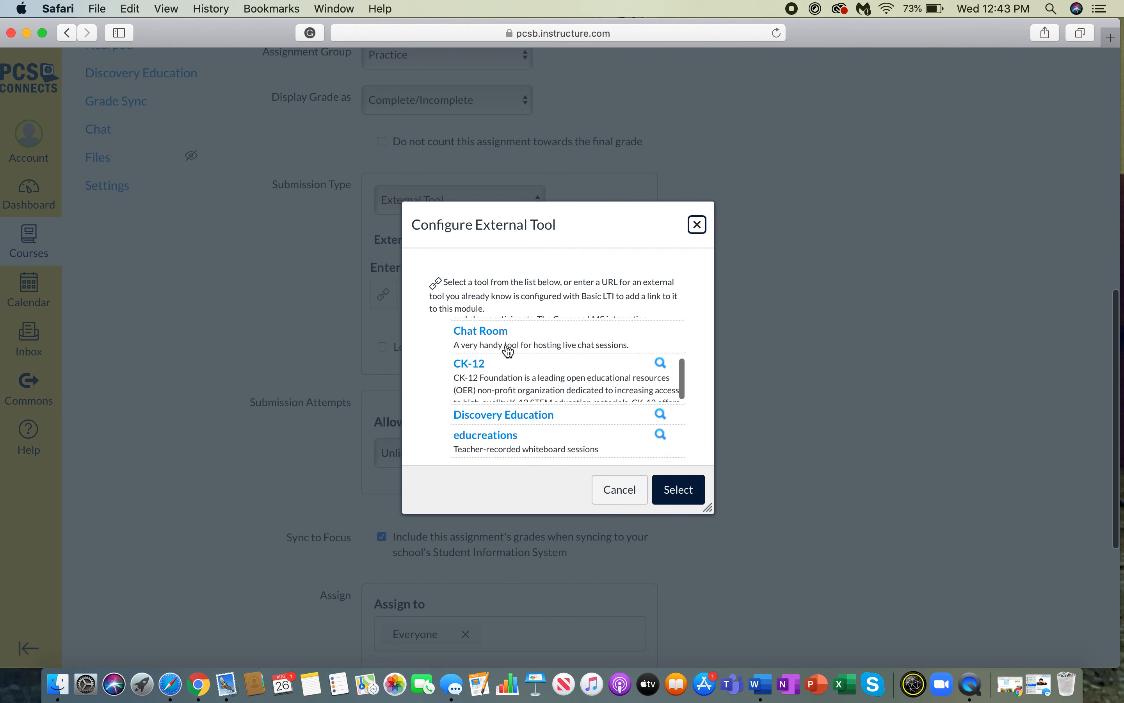
scroll(508, 352, "down", 10)
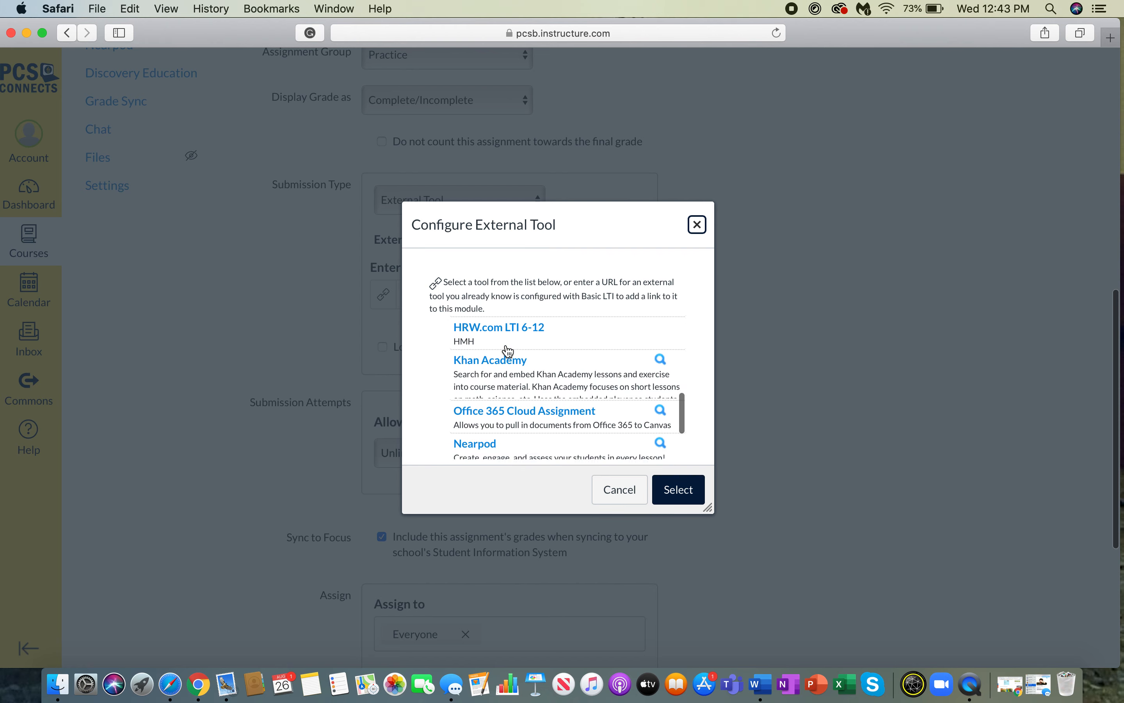
scroll(508, 352, "down", 2)
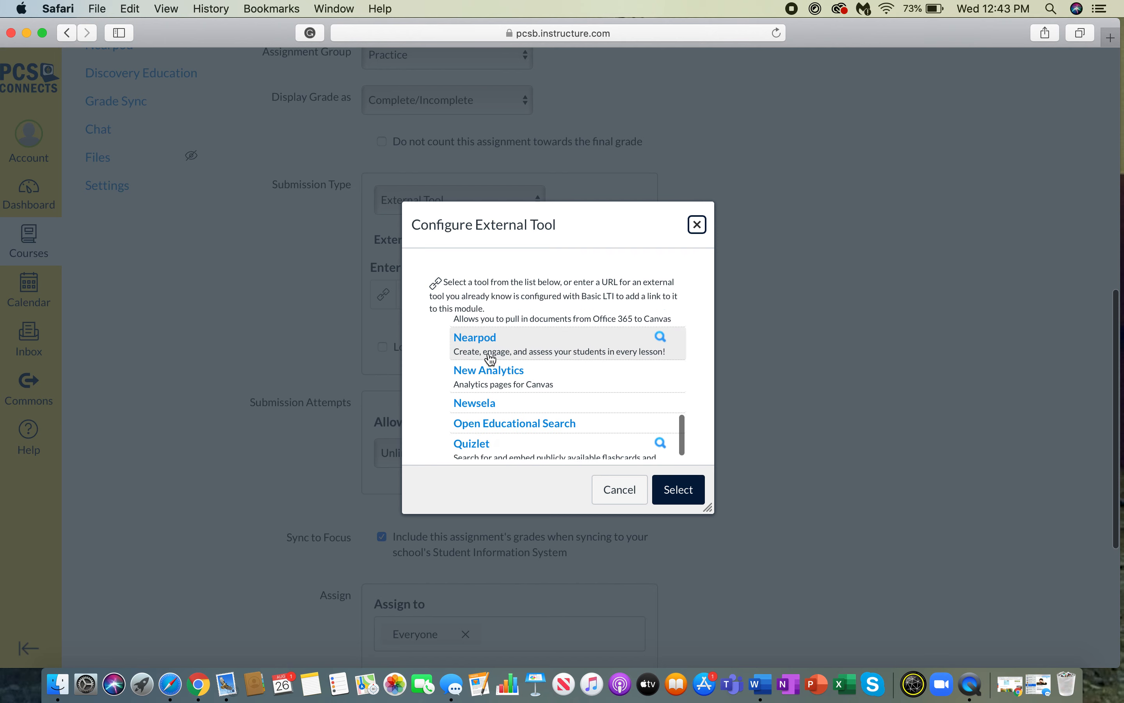
left_click(491, 355)
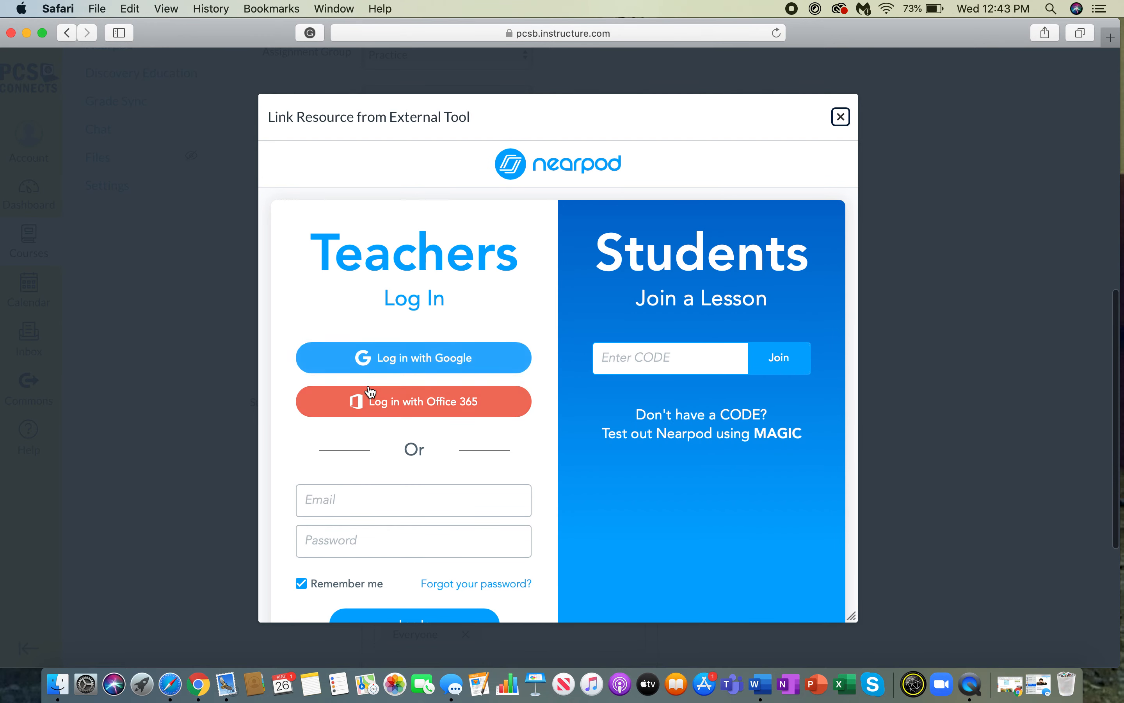
- Log in to Nearpod with the teacher e-mail and password
left_click(353, 497)
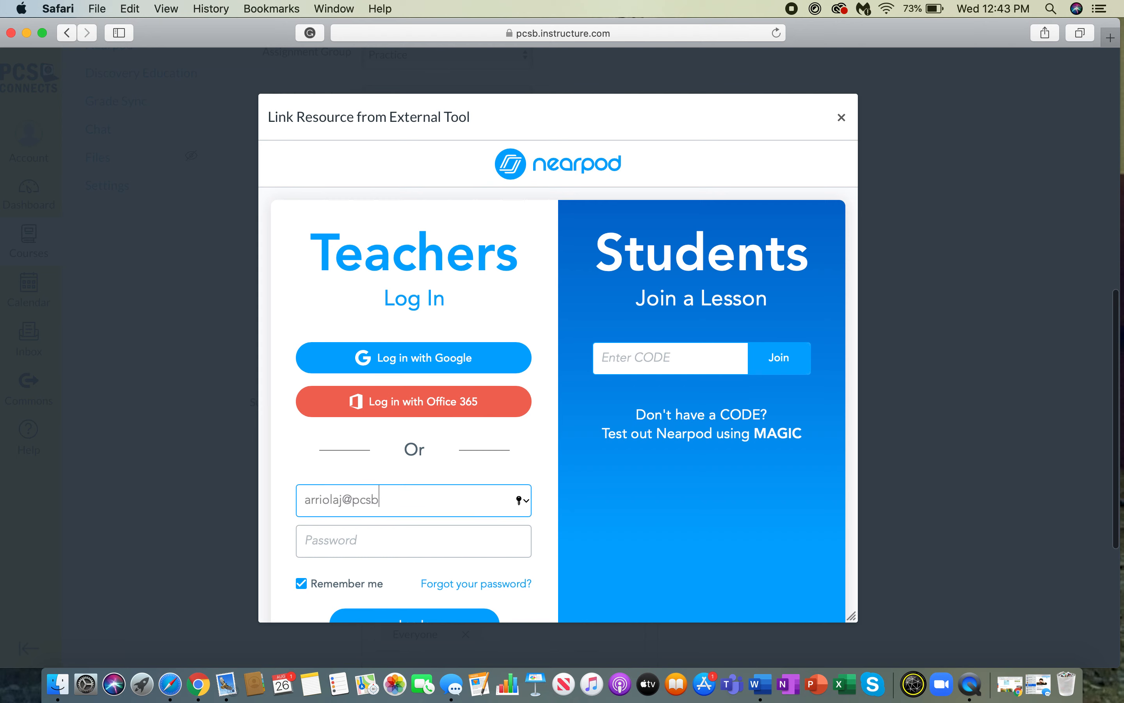
key("Tab")
type("••••••")
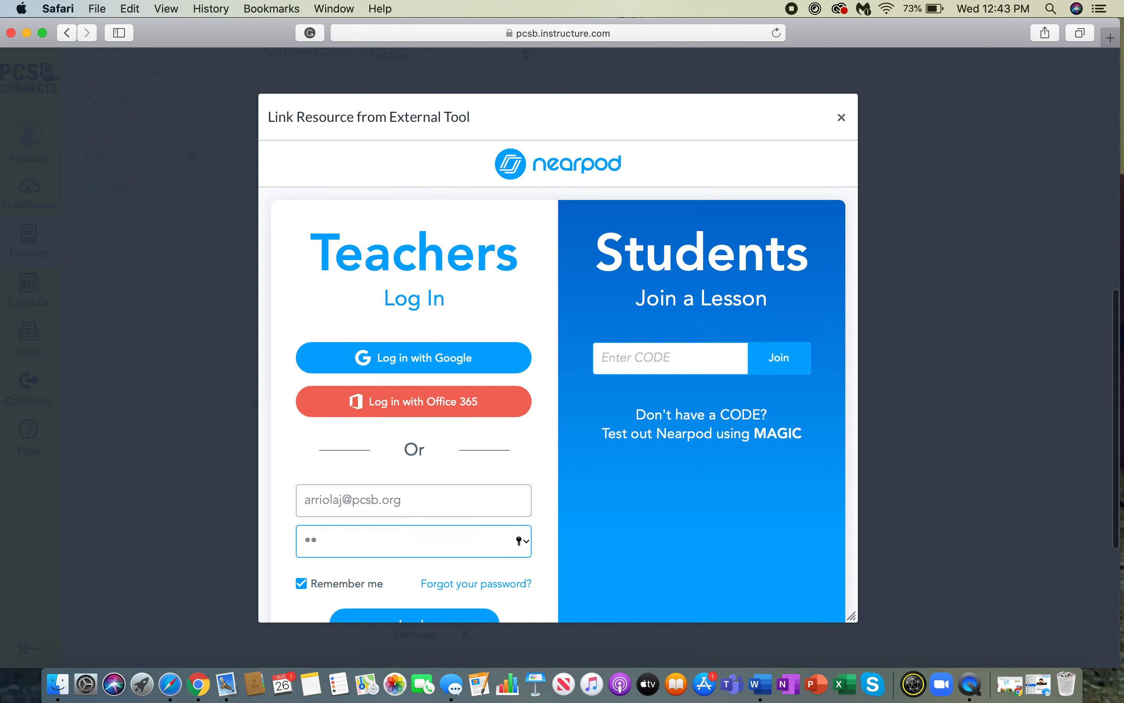
type("••••")
key("Return")
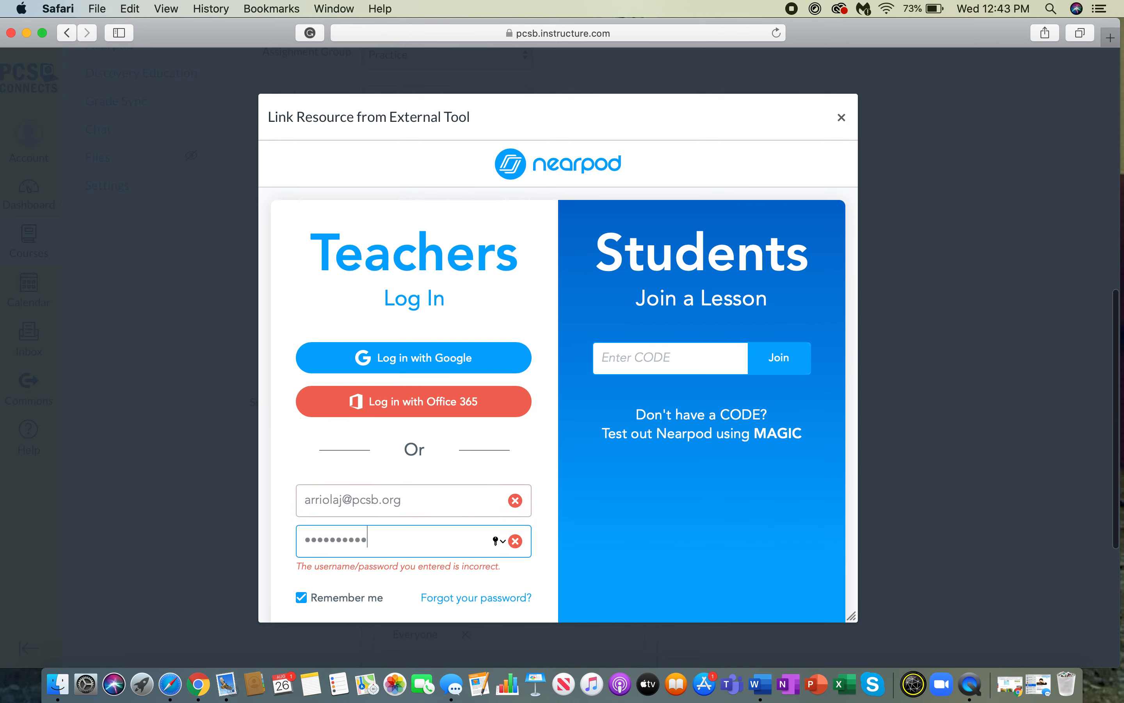
- Retry the Nearpod login with a retyped password after it is rejected
scroll(413, 503, "down", 3)
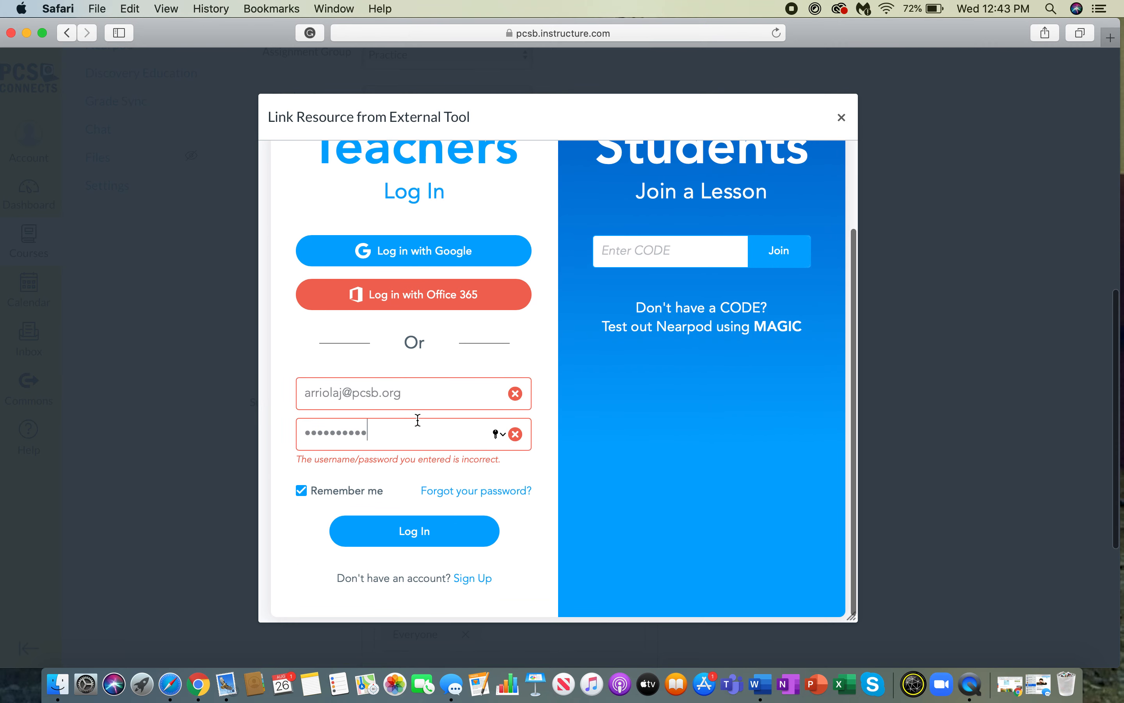
triple_click(422, 393)
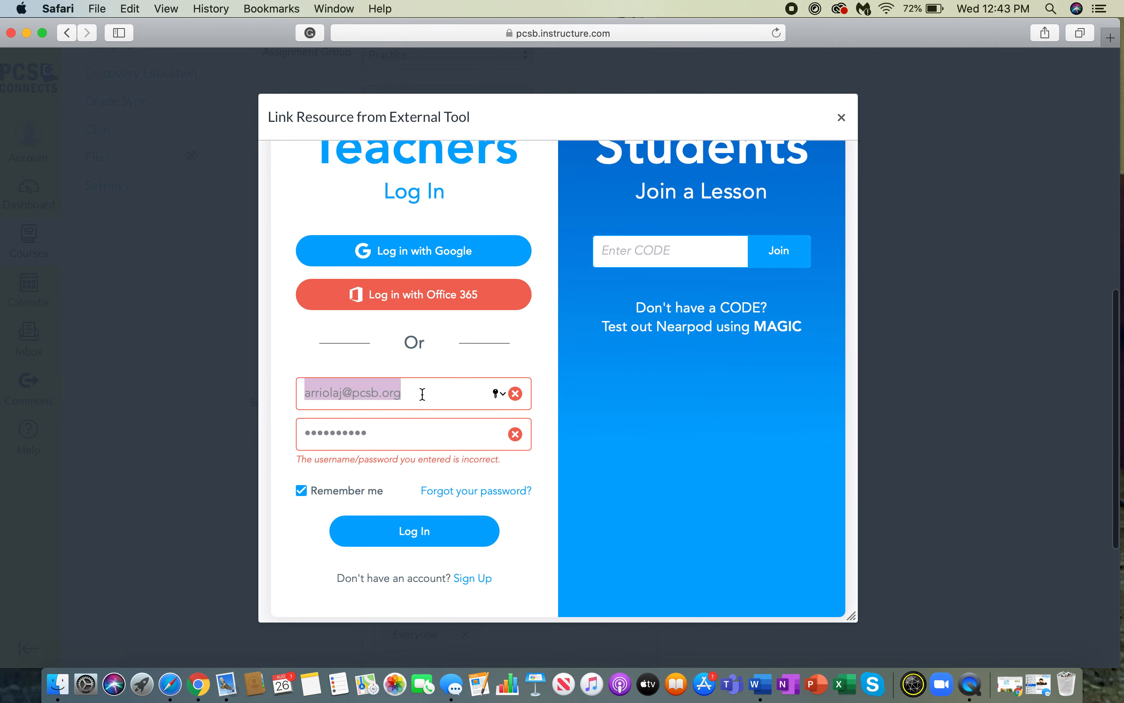
left_click(503, 396)
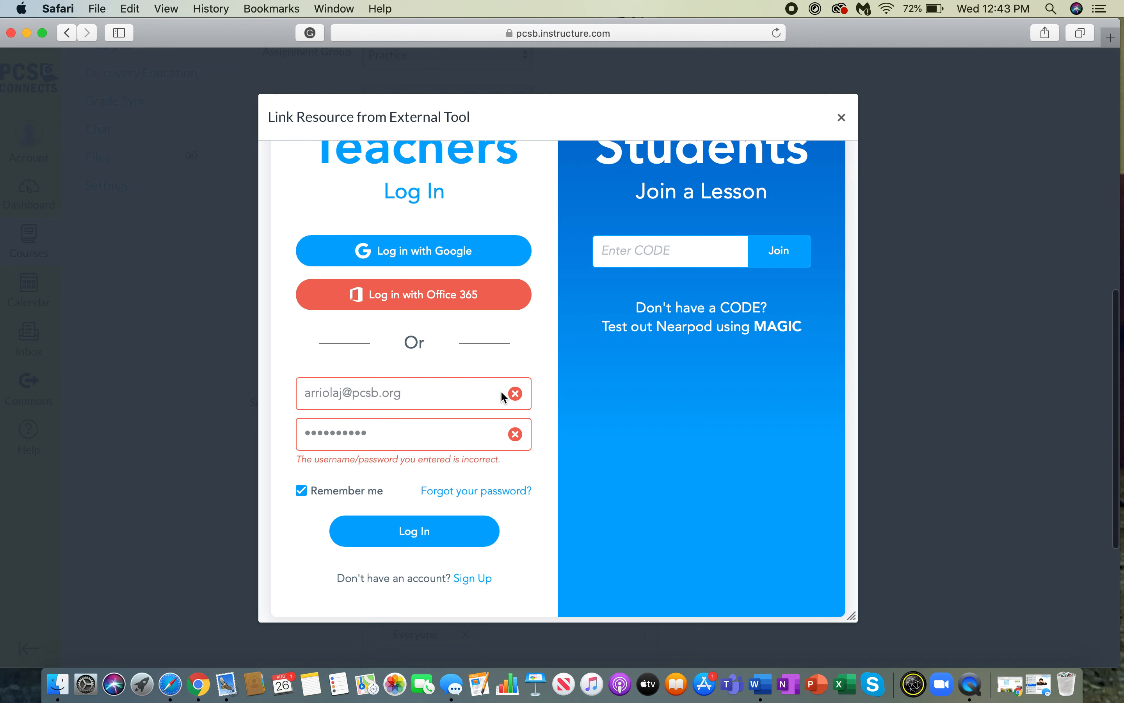
double_click(417, 432)
type("•••••••••••••")
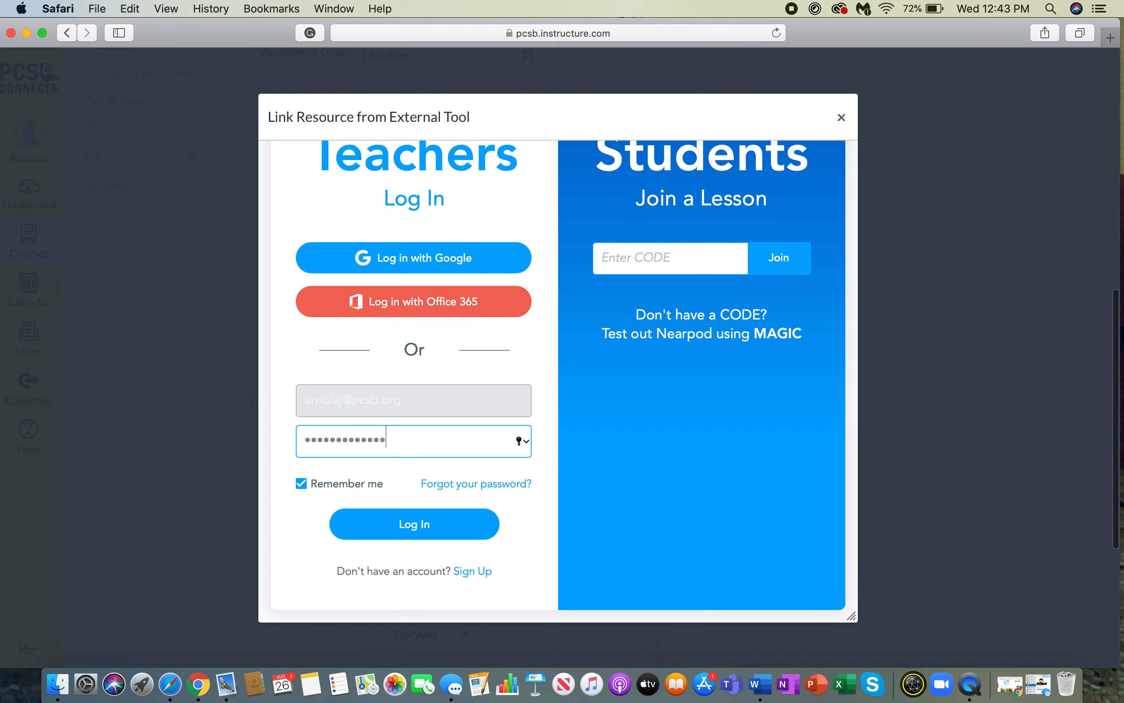
double_click(404, 437)
type("•••••••••")
key("Return")
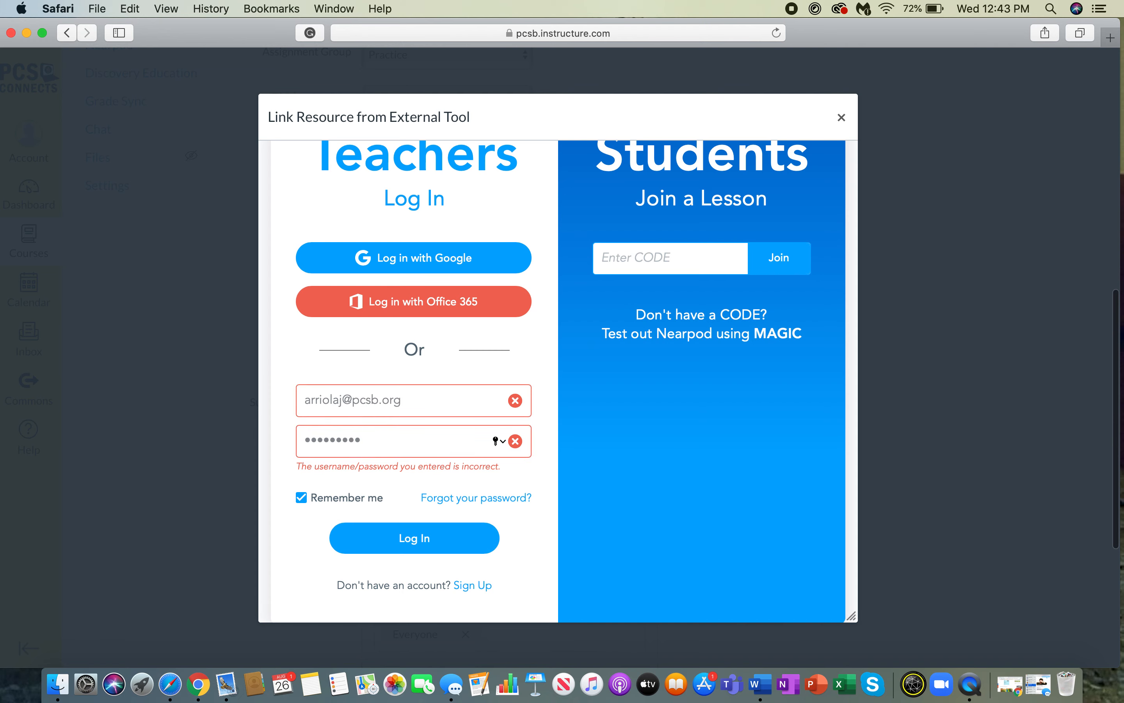
- Clear the rejected password and choose 'Log in with Office 365'
key("BackSpace")
key("BackSpace")
key("BackSpace")
key("BackSpace")
key("BackSpace")
key("BackSpace")
key("BackSpace")
key("BackSpace")
key("BackSpace")
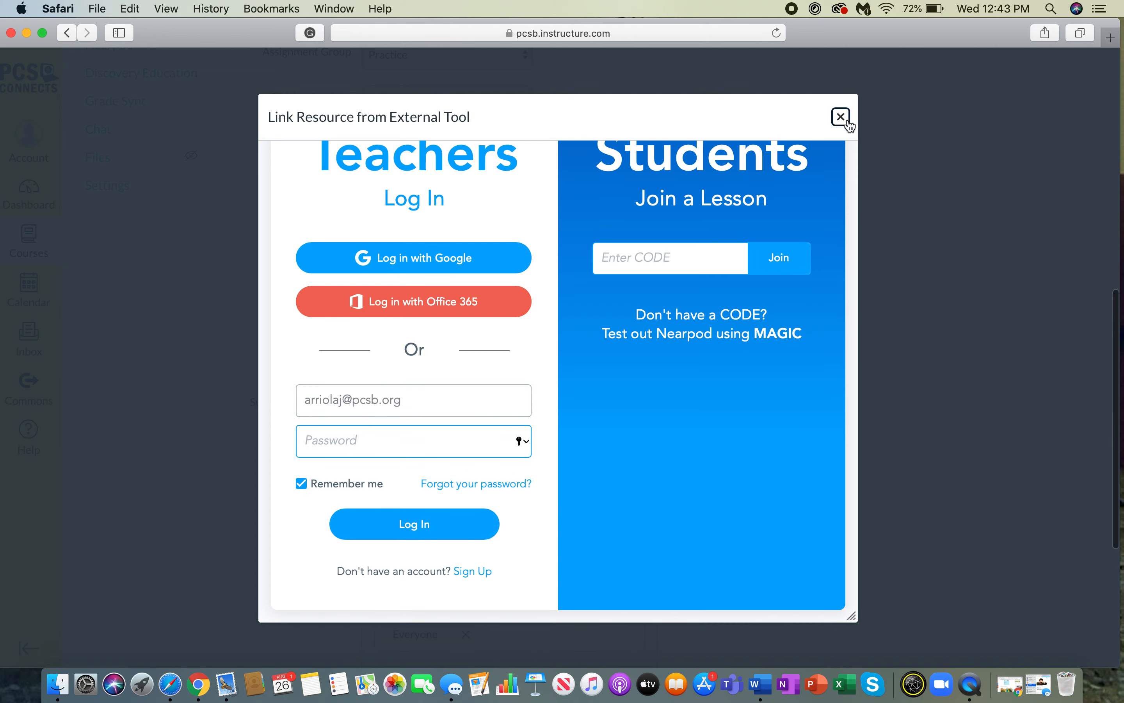
scroll(613, 370, "up", 2)
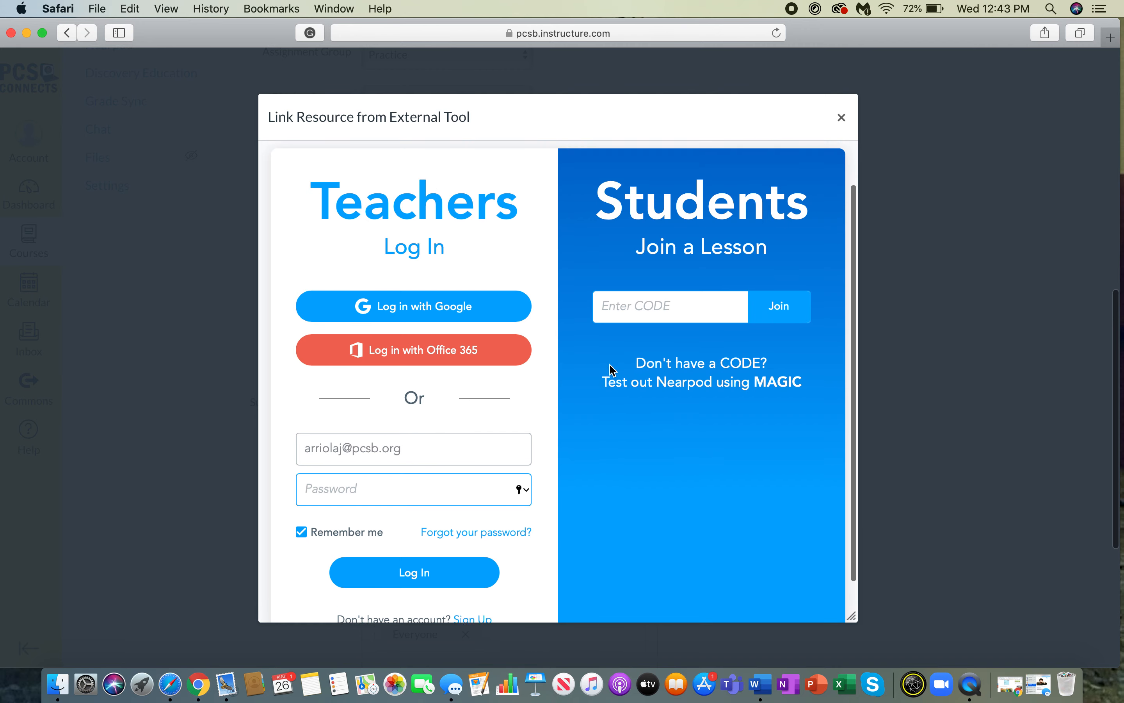
left_click(534, 358)
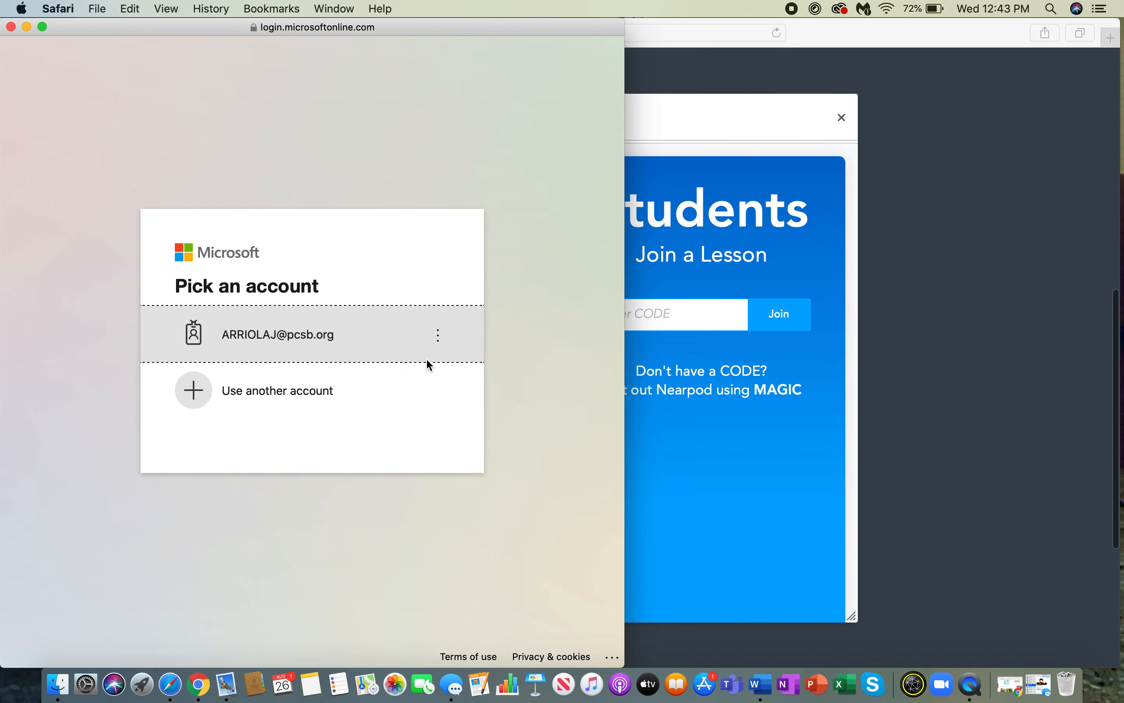
- Sign in through the school account with the organization username and password
left_click(301, 335)
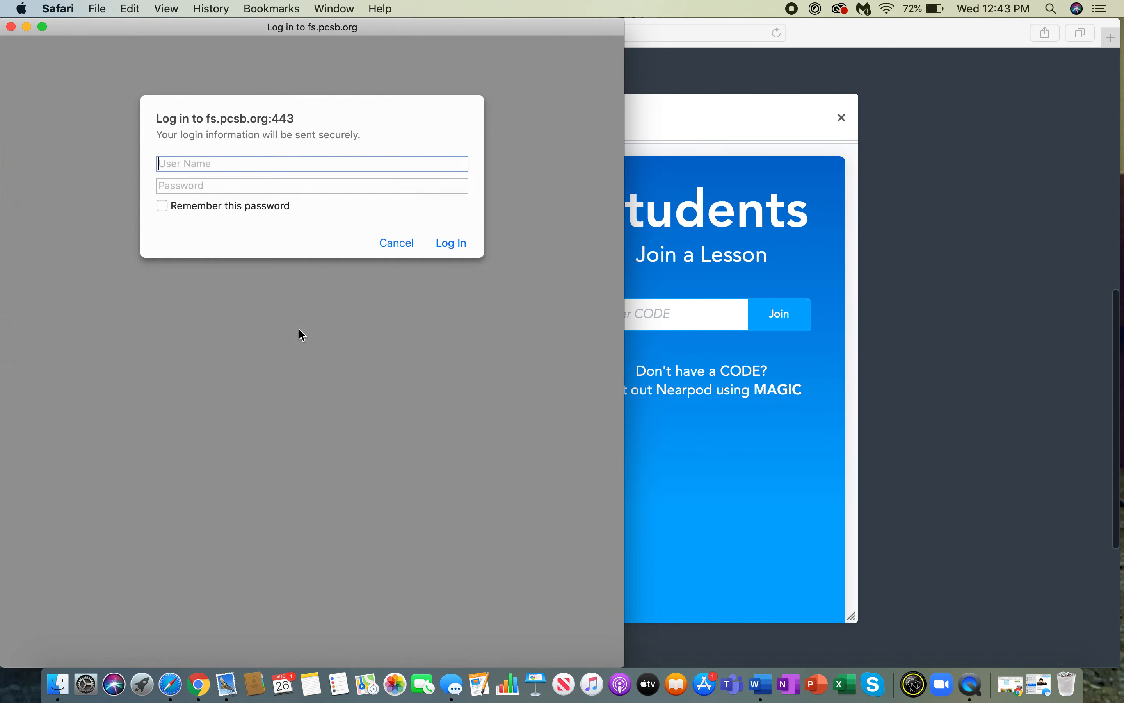
key("Tab")
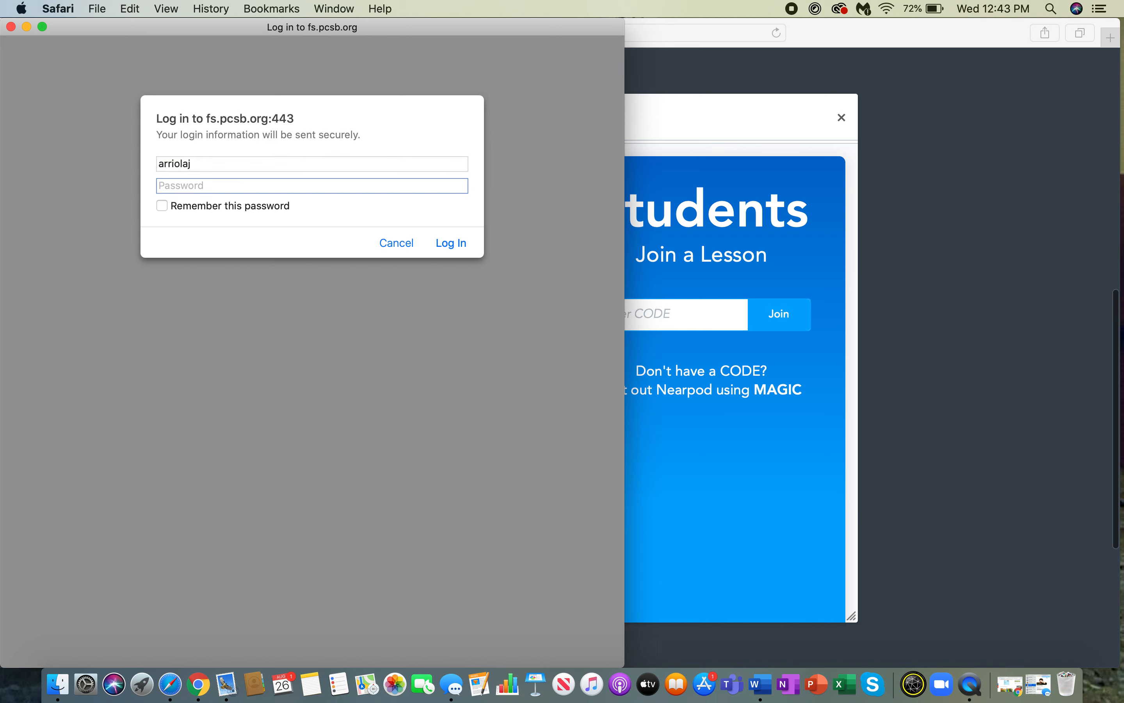
type("•••••••••••••")
key("Return")
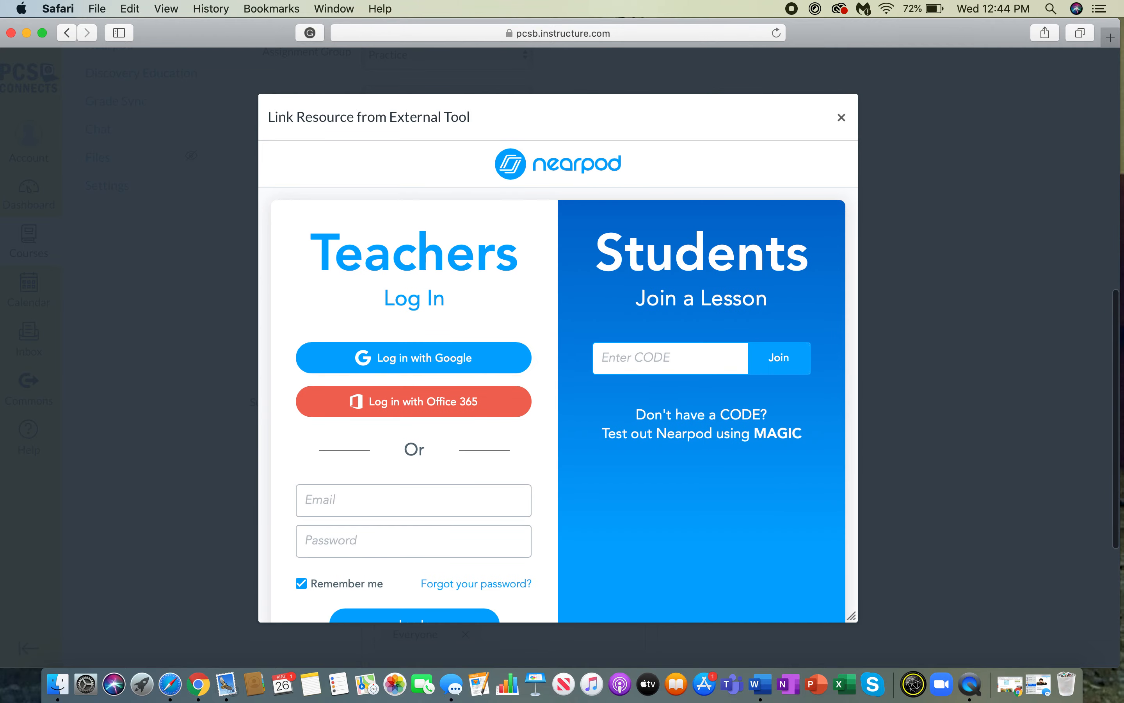
- Cancel the Nearpod link window twice and close the Configure External Tool picker
left_click(840, 119)
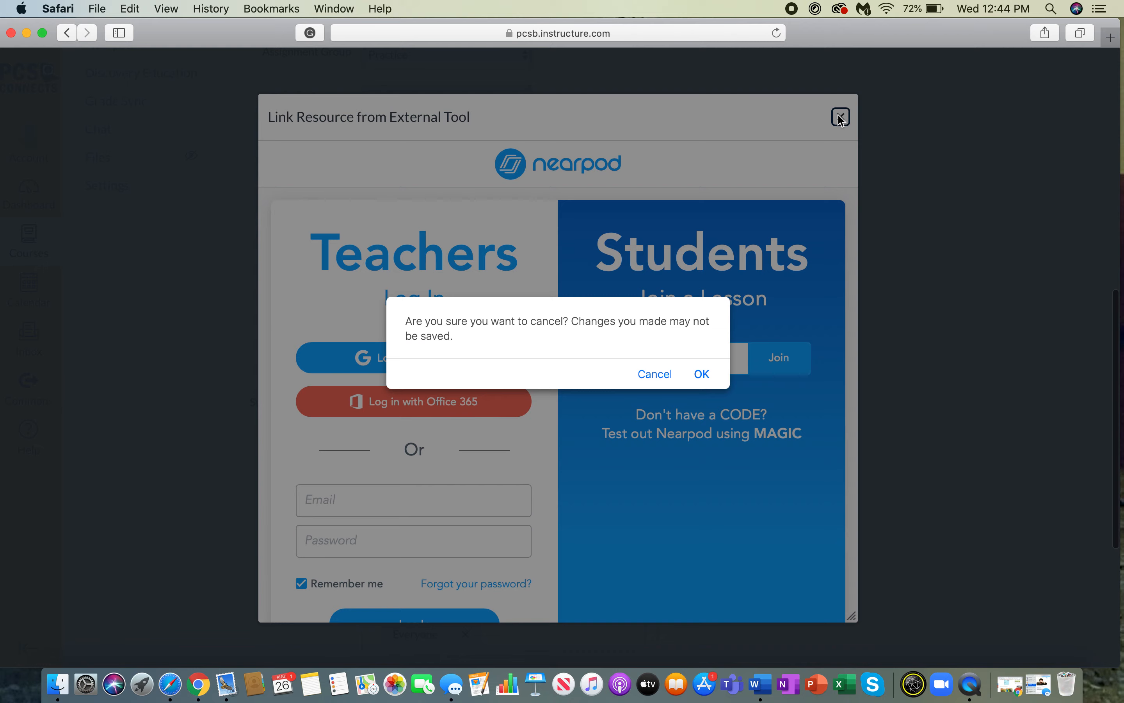
left_click(704, 375)
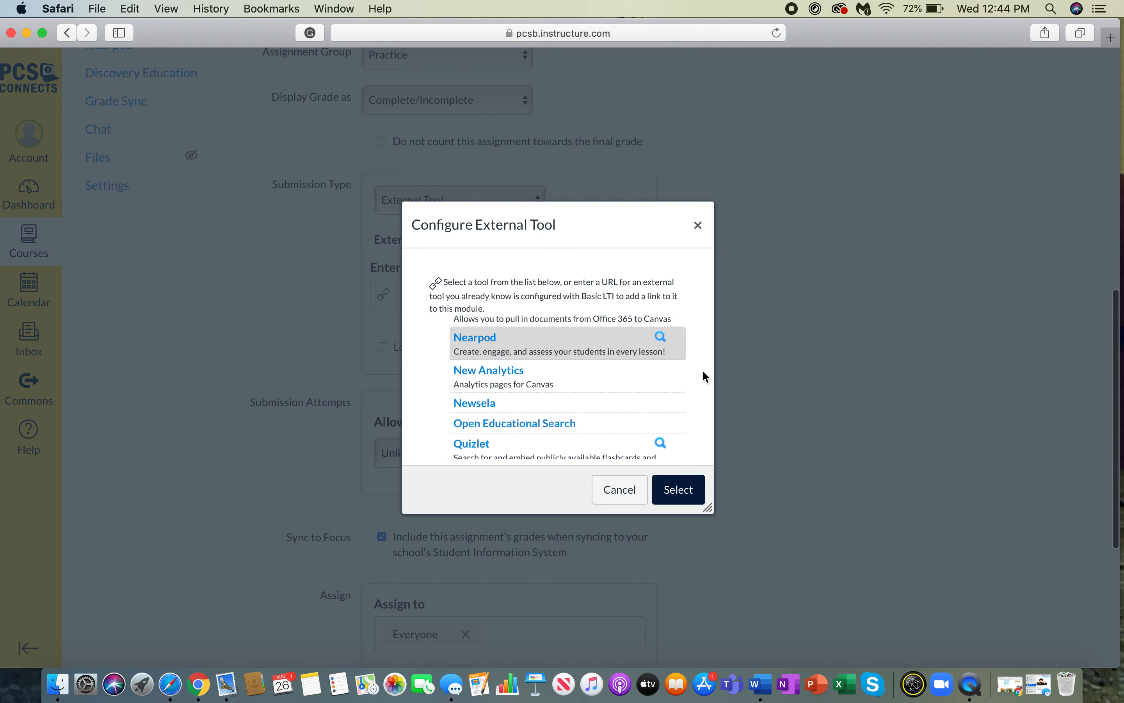
left_click(585, 349)
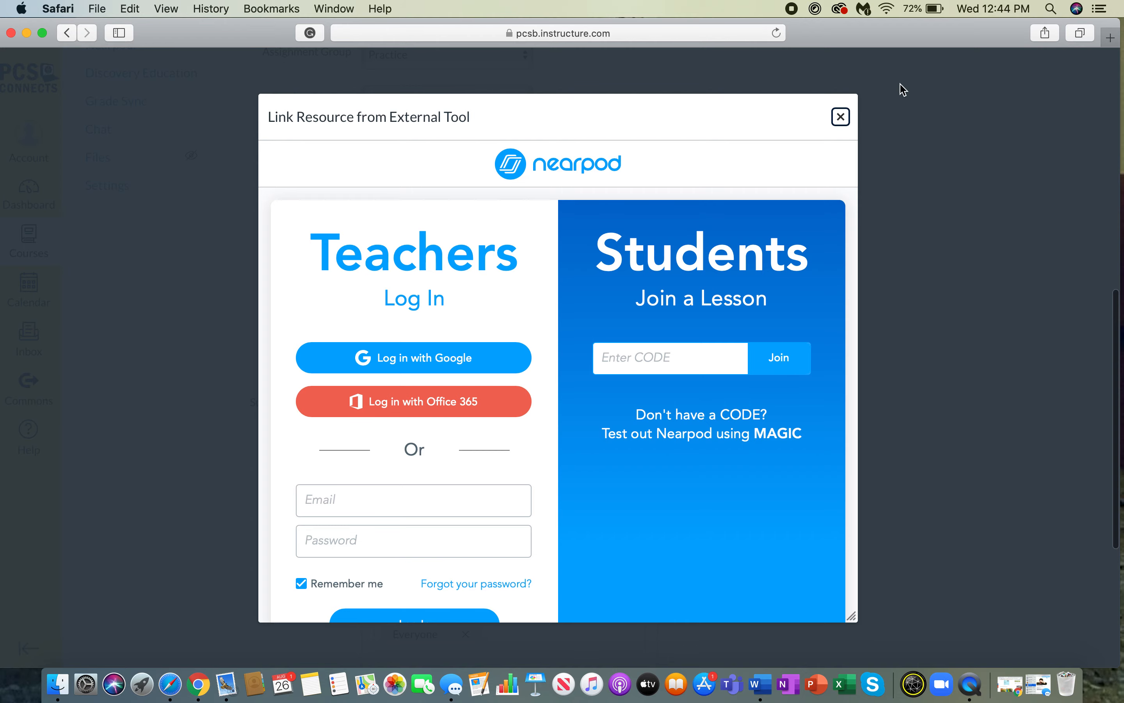
left_click(841, 117)
left_click(702, 375)
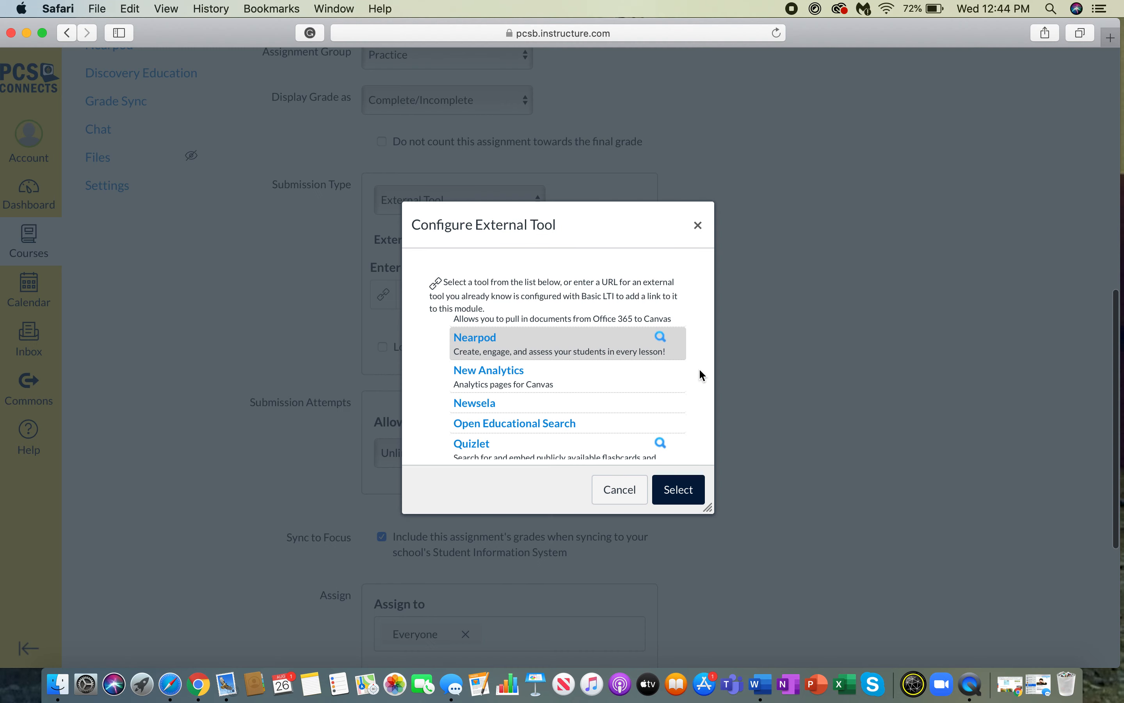
left_click(696, 225)
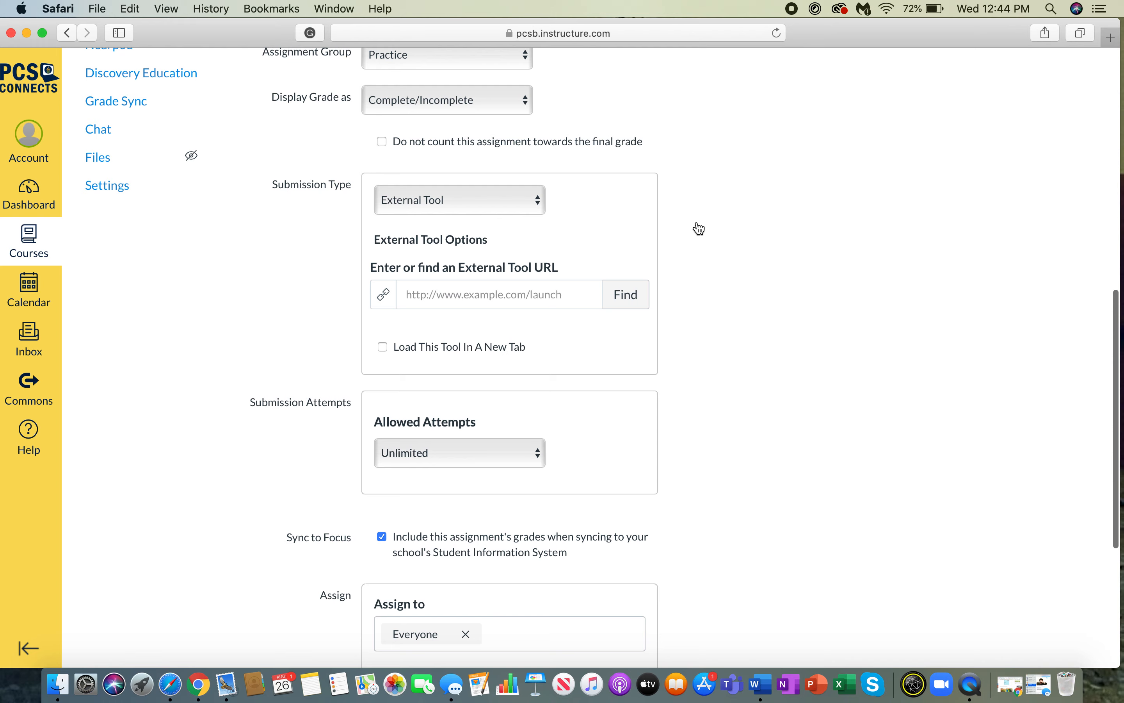
- Change Allowed Attempts to Limited, keeping Number of Attempts at 1
scroll(511, 399, "up", 5)
scroll(510, 399, "up", 6)
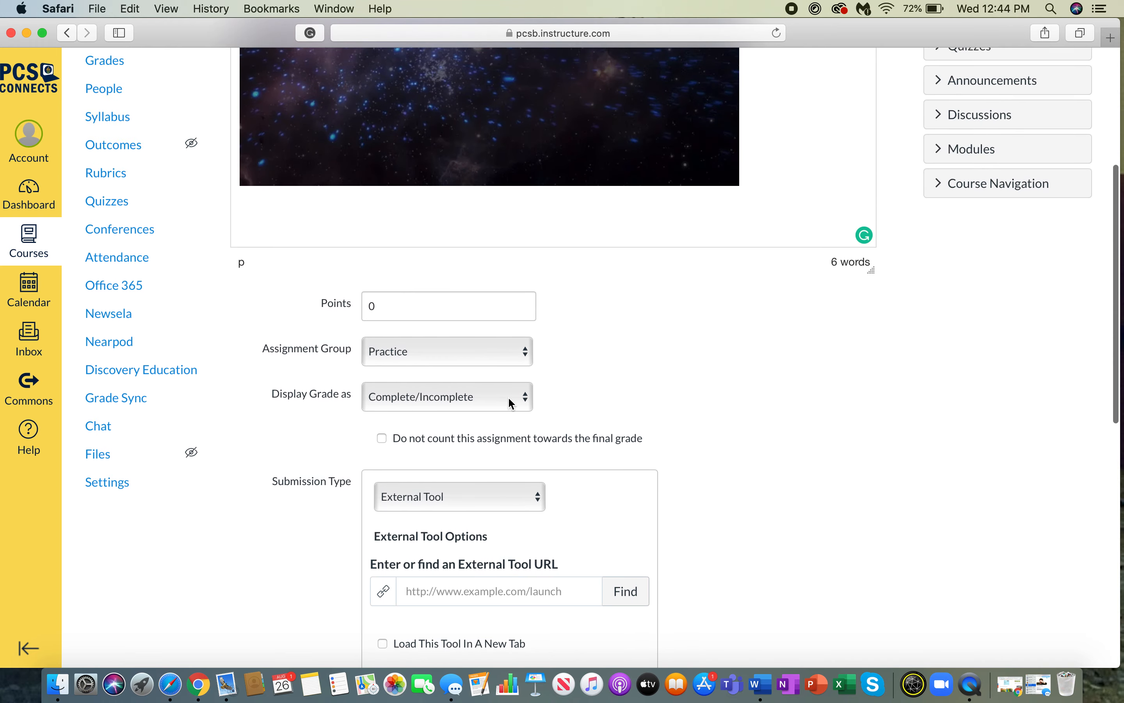
scroll(510, 399, "down", 10)
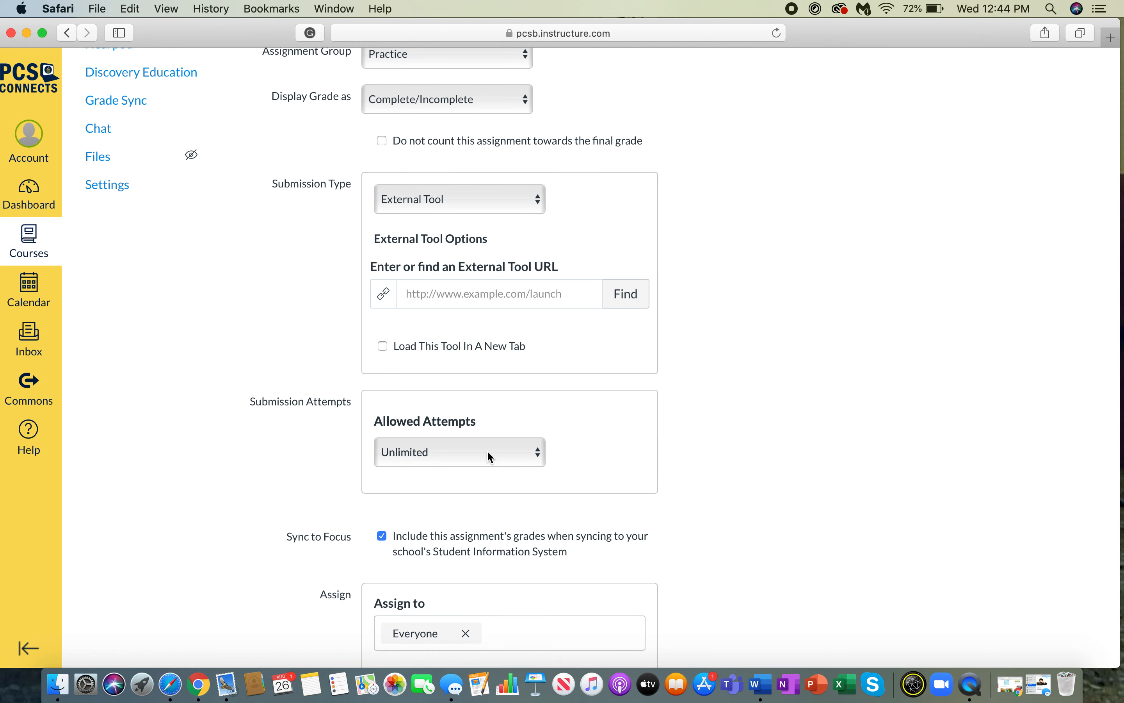
scroll(469, 479, "down", 3)
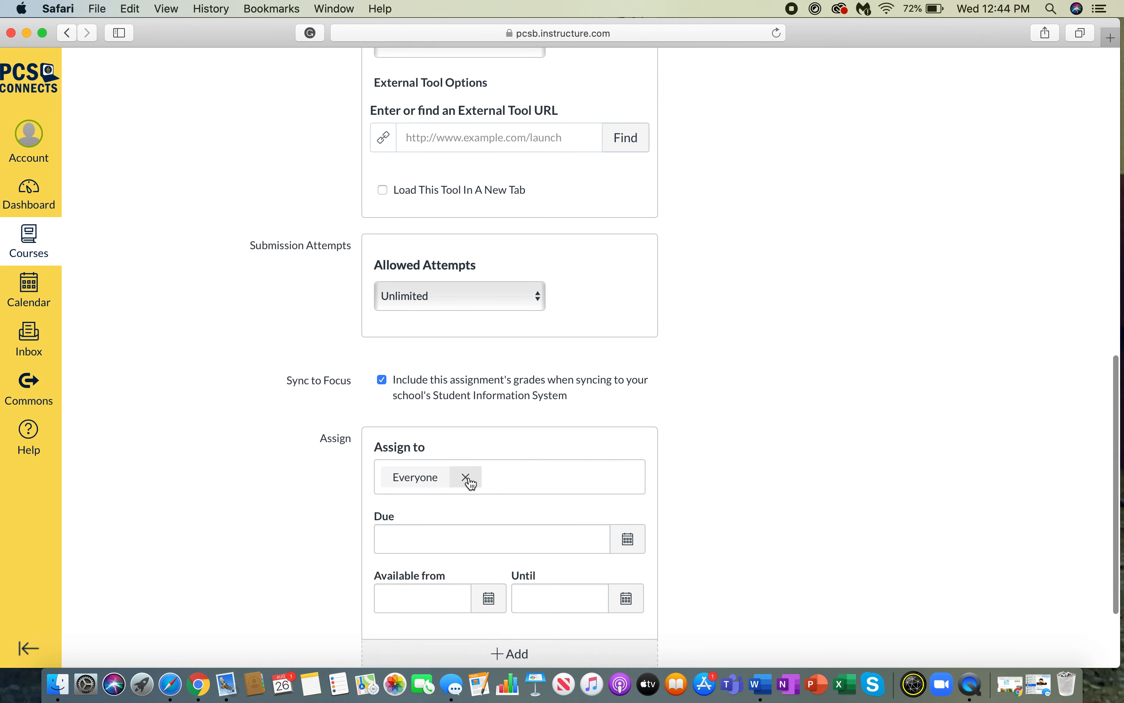
left_click(526, 300)
left_click(517, 312)
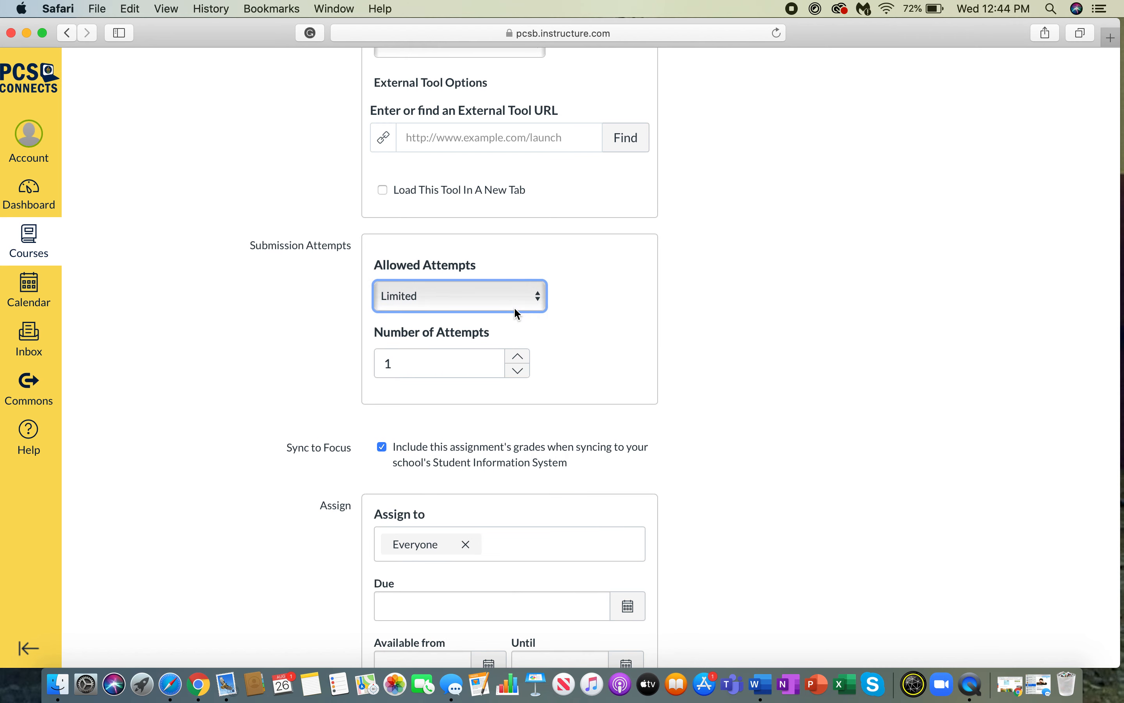
left_click(517, 357)
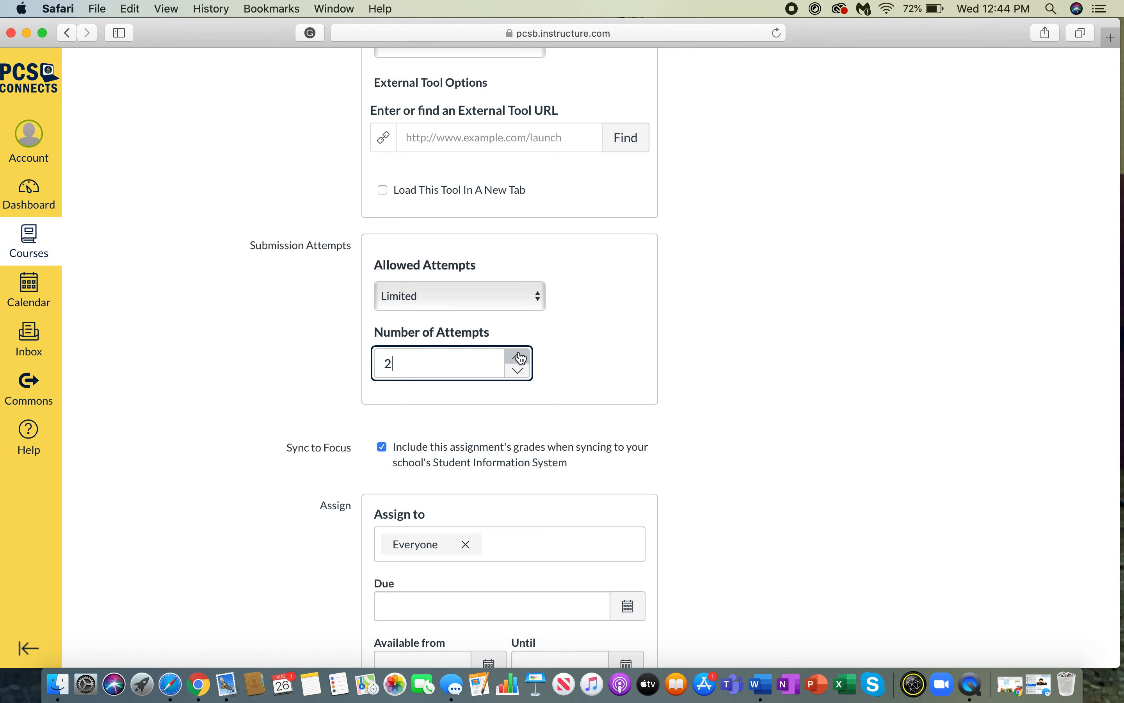
left_click(518, 371)
scroll(589, 429, "down", 5)
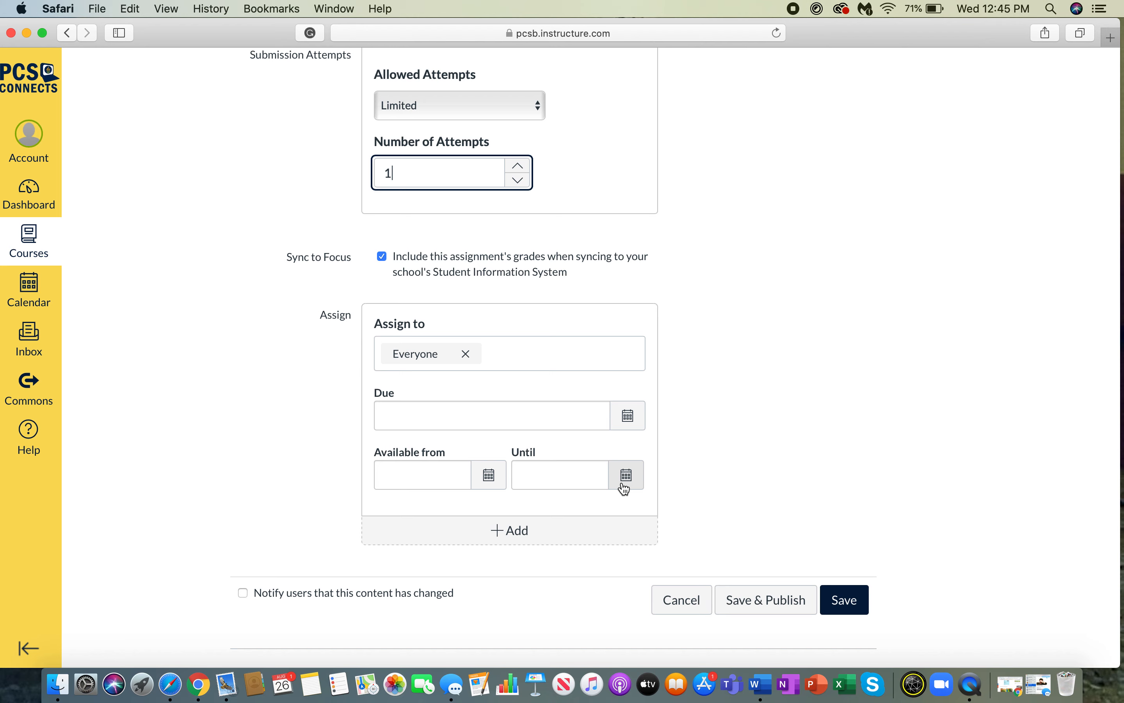
- Set the Until date to Aug 29 and save the assignment
left_click(626, 475)
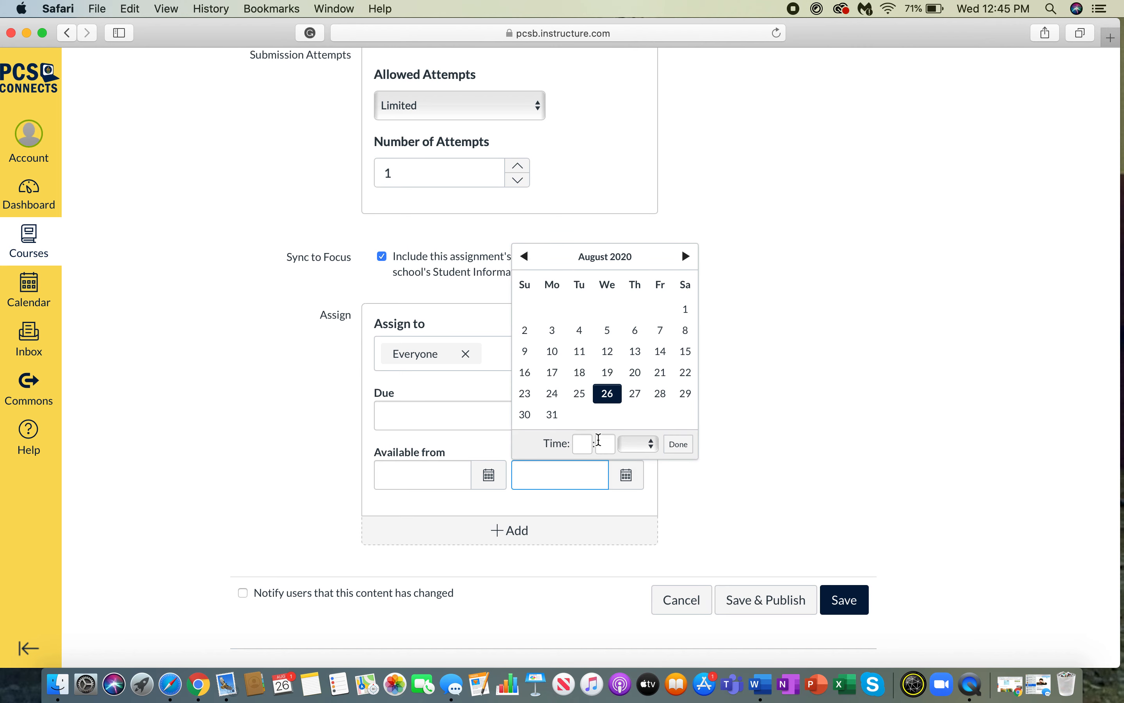
left_click(685, 394)
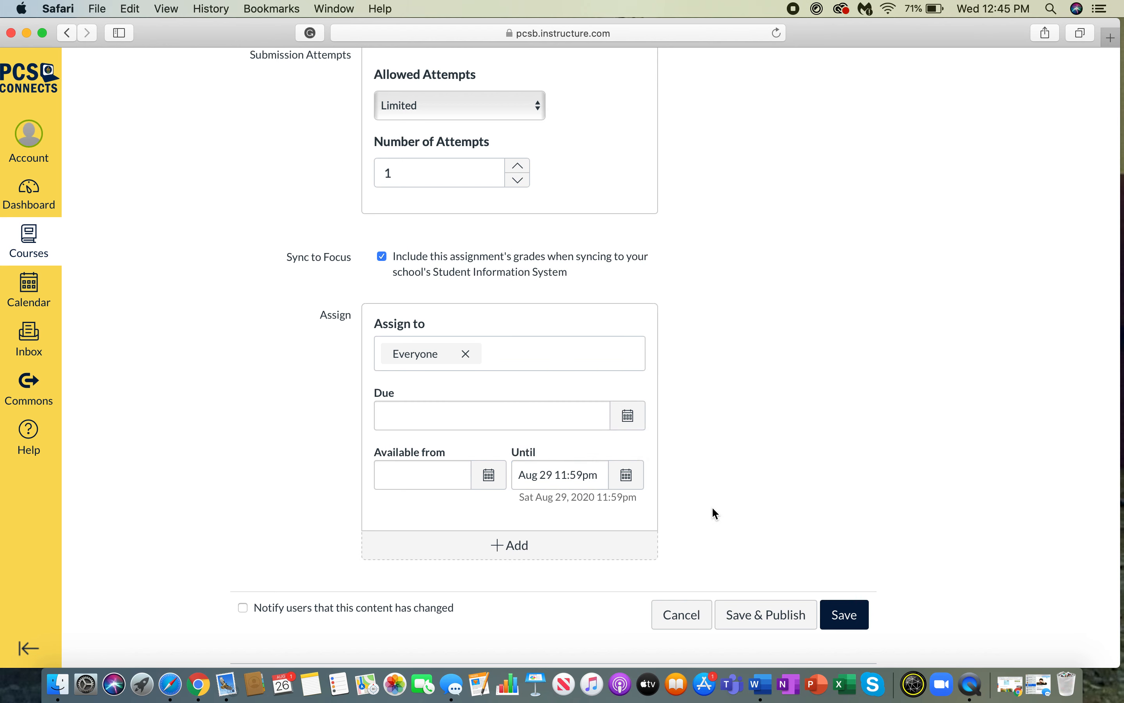
left_click(855, 620)
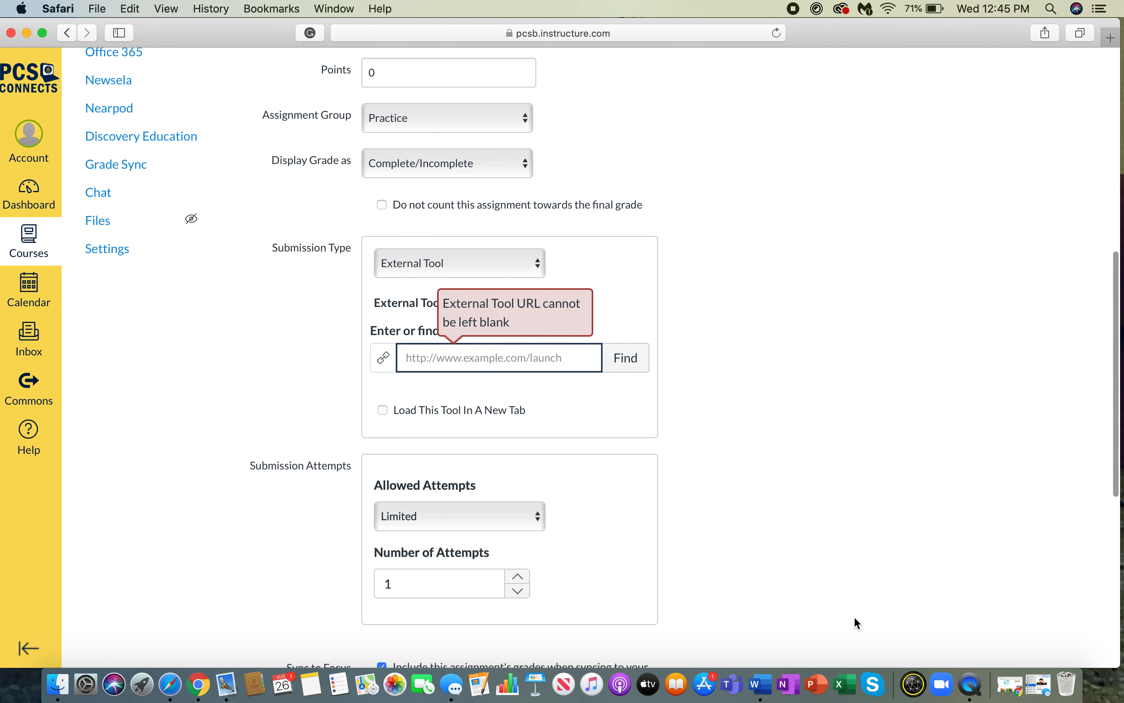
- Switch the submission type to No Submission and save again
left_click(471, 266)
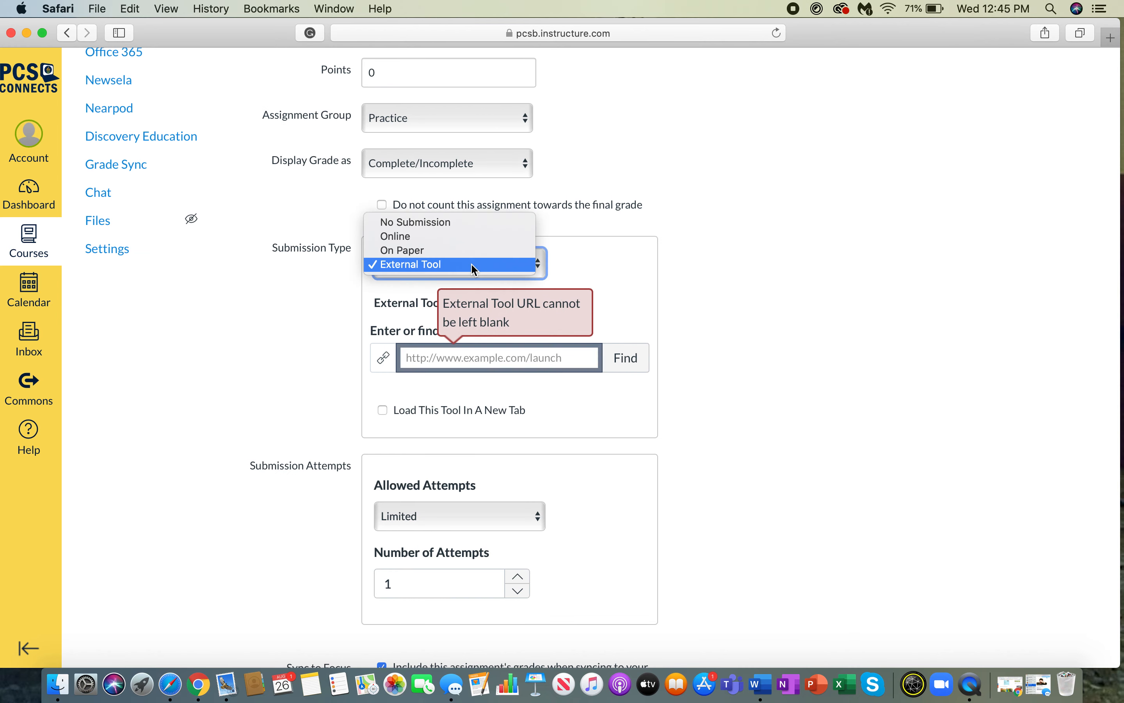
left_click(440, 226)
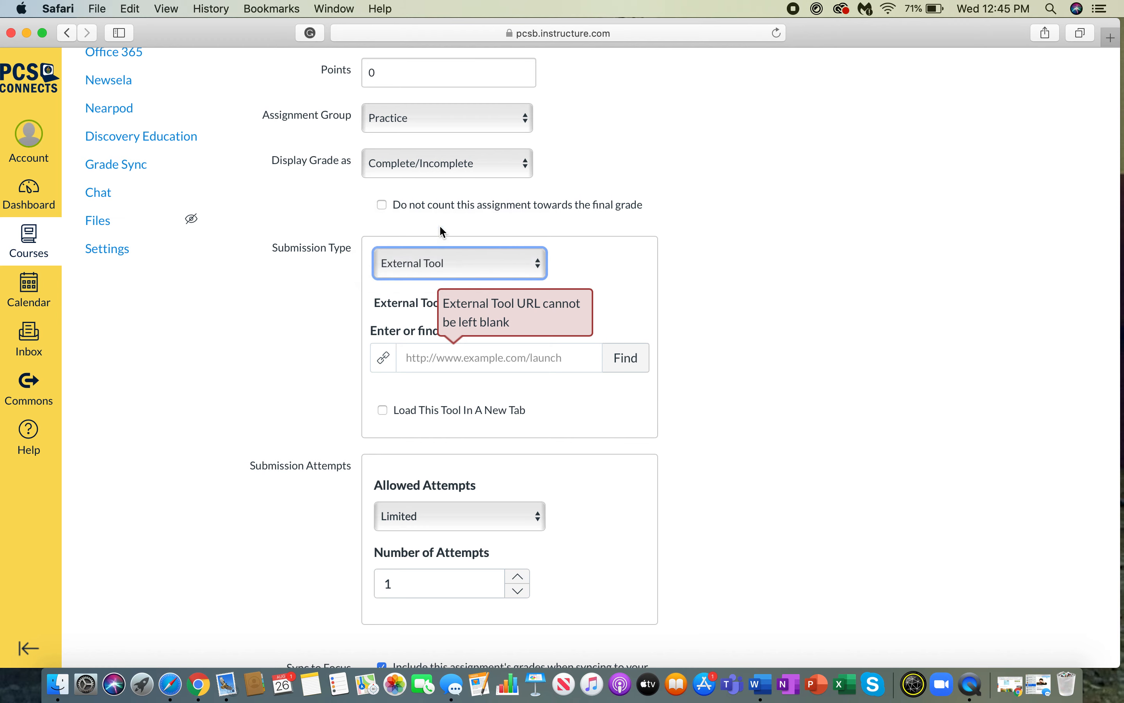
scroll(682, 371, "down", 5)
left_click(845, 599)
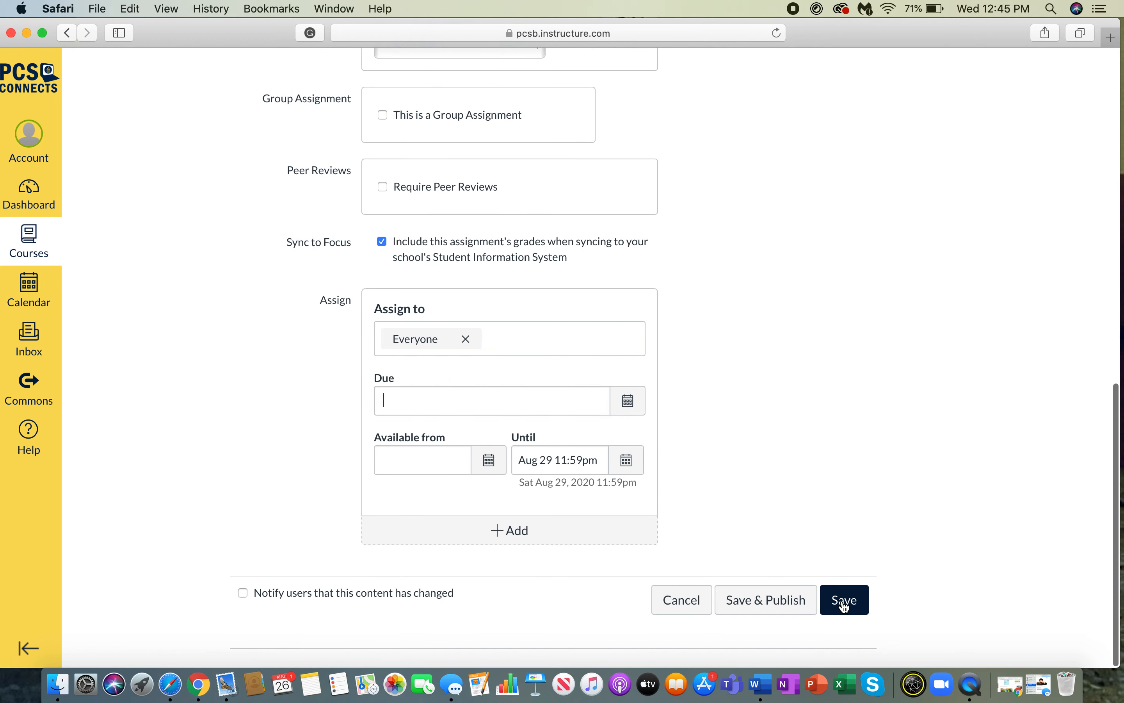
- Set the due date to Aug 28 at 11:59pm and save the assignment
left_click(626, 400)
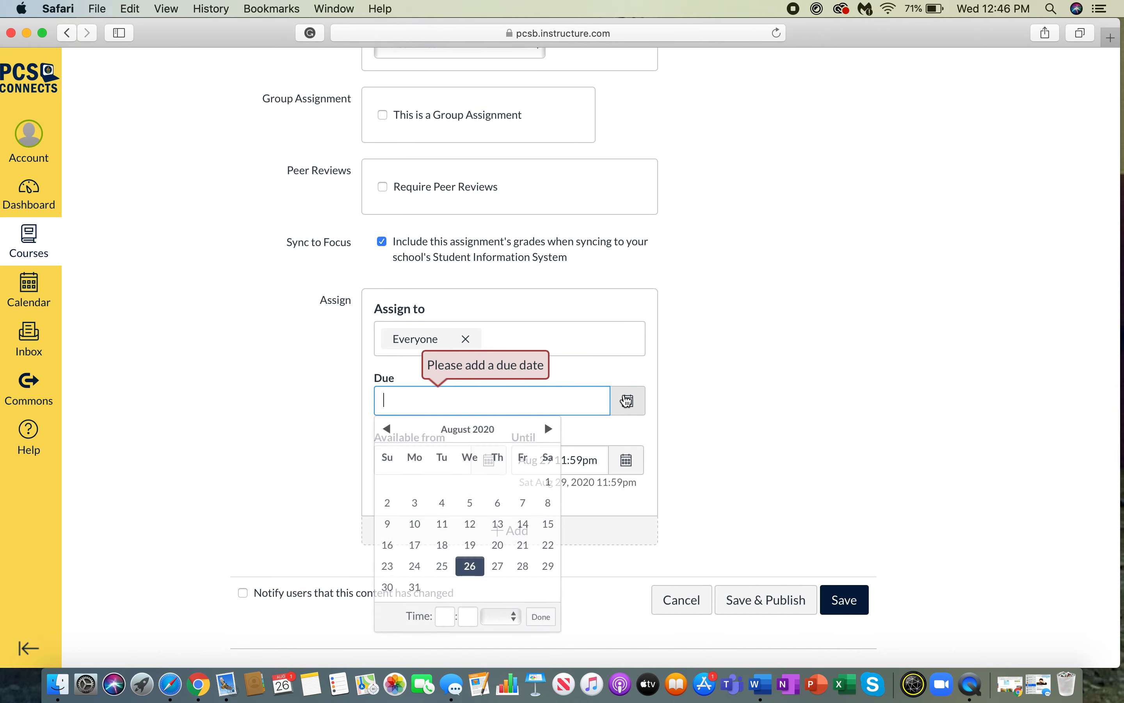
left_click(628, 460)
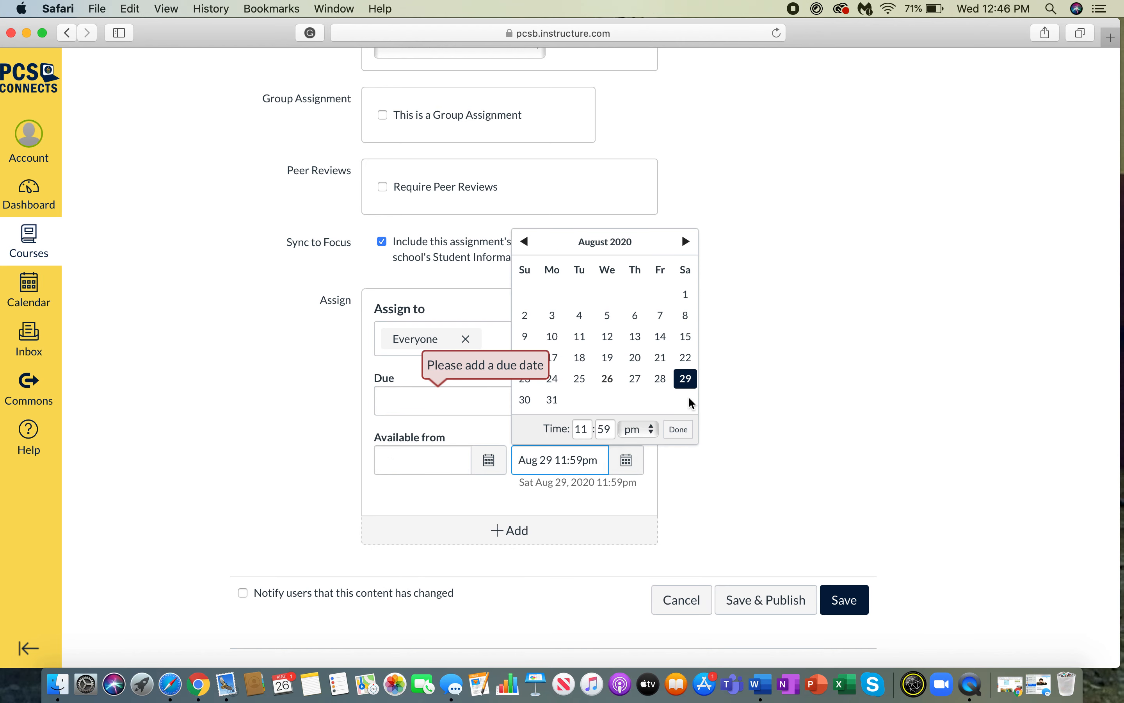
left_click(678, 430)
left_click(628, 402)
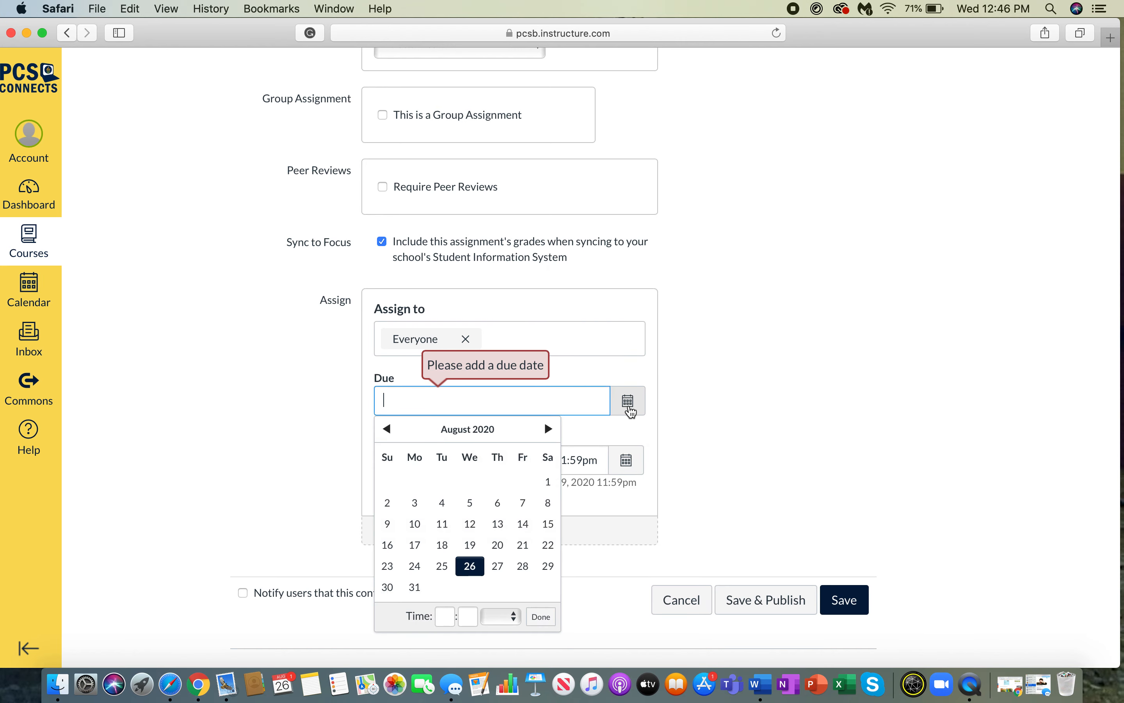
left_click(523, 572)
left_click(541, 616)
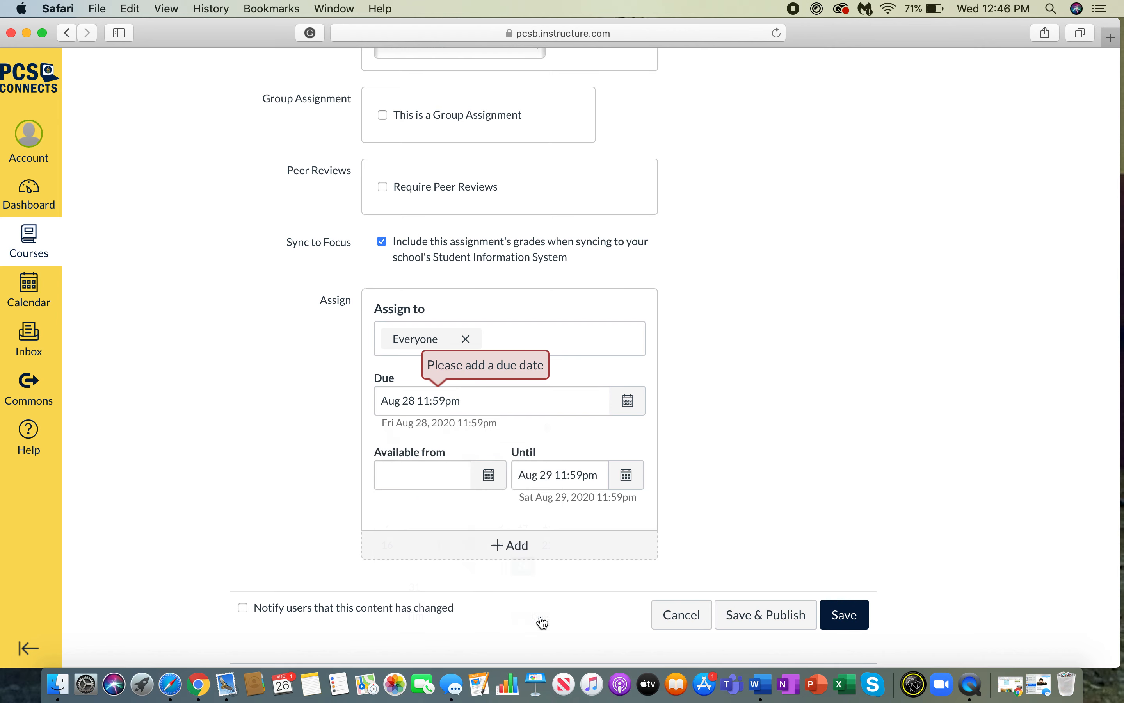
left_click(855, 615)
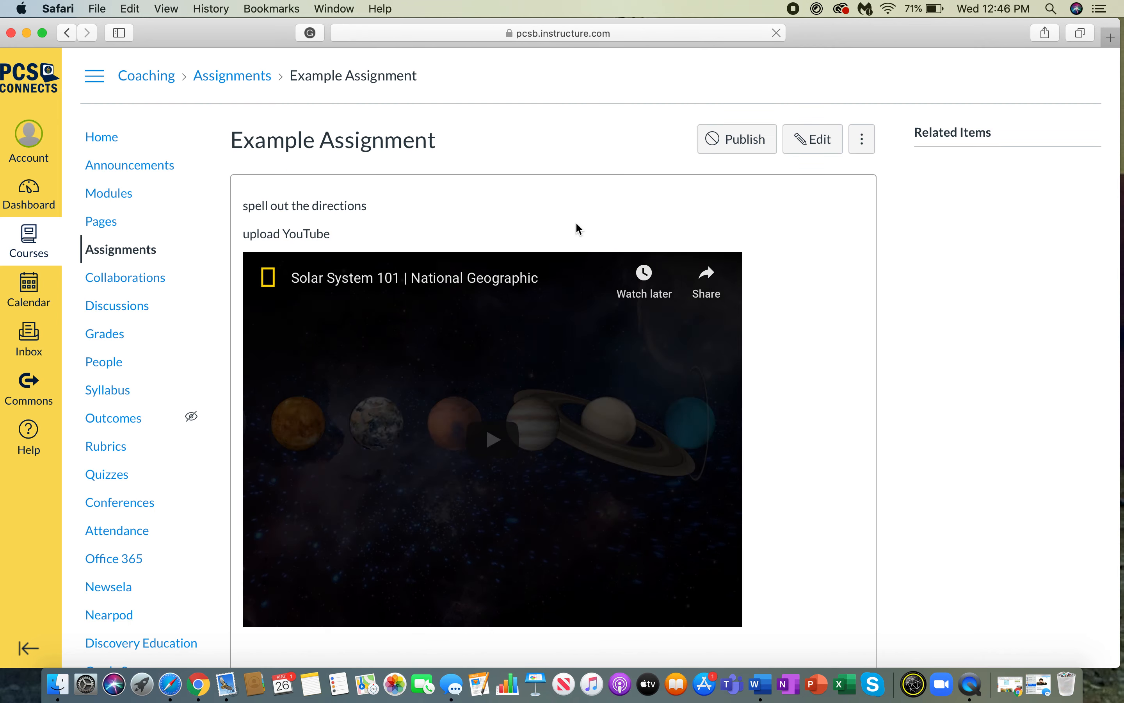
- Add a new rubric to Example Assignment below its due-date table
scroll(598, 232, "down", 6)
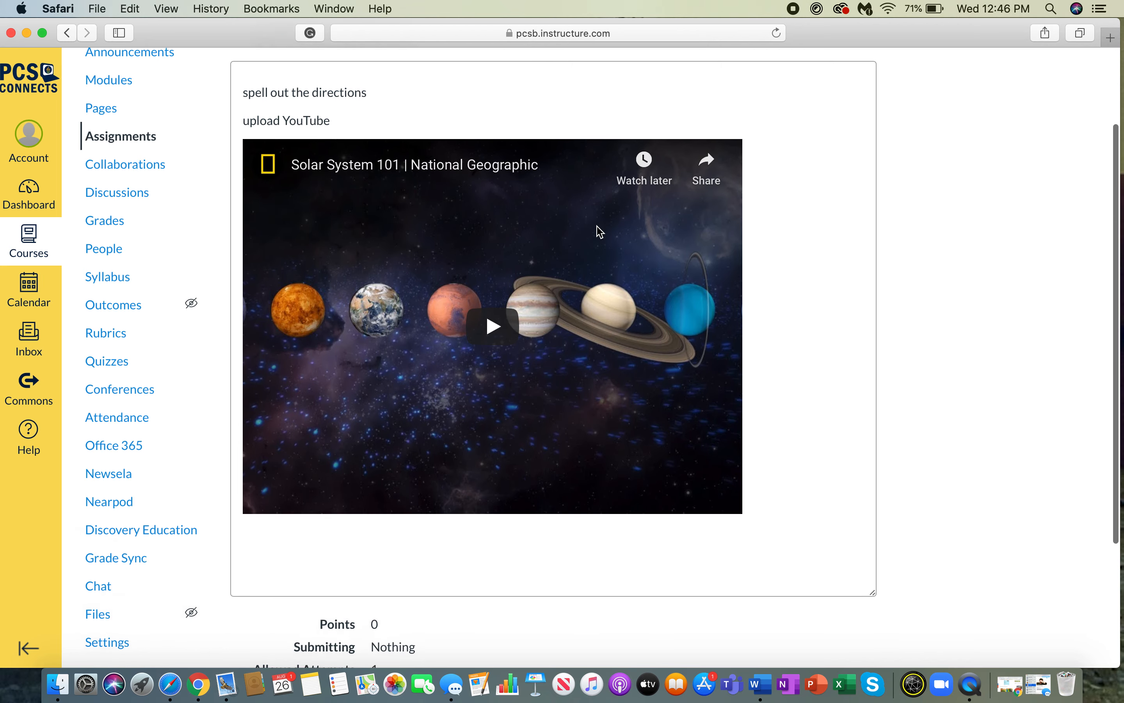
scroll(598, 231, "up", 6)
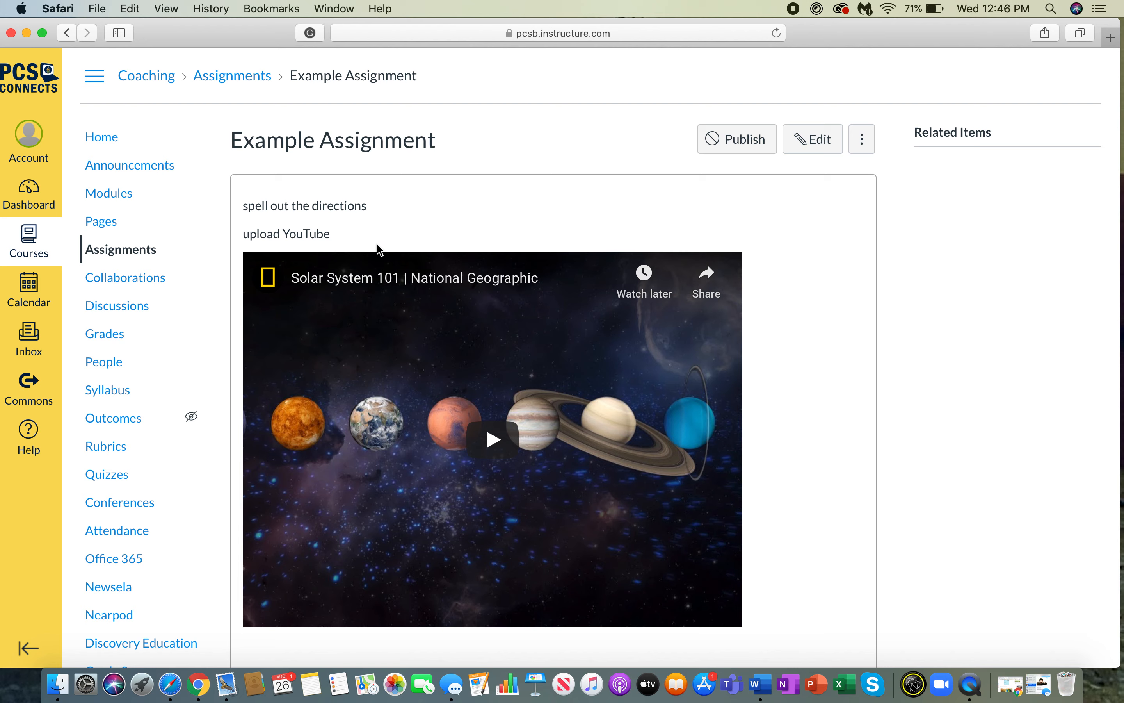
scroll(432, 306, "down", 6)
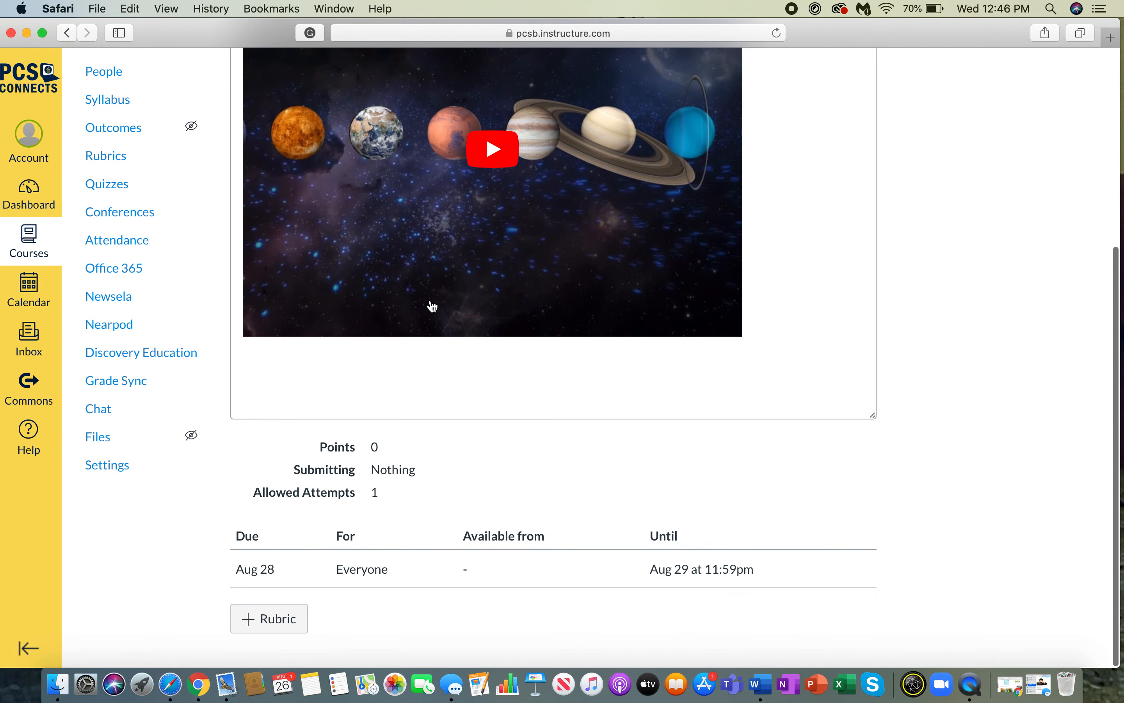
left_click(259, 624)
- Look at the + Criterion choices on the new rubric and dismiss them without adding one
scroll(478, 463, "down", 7)
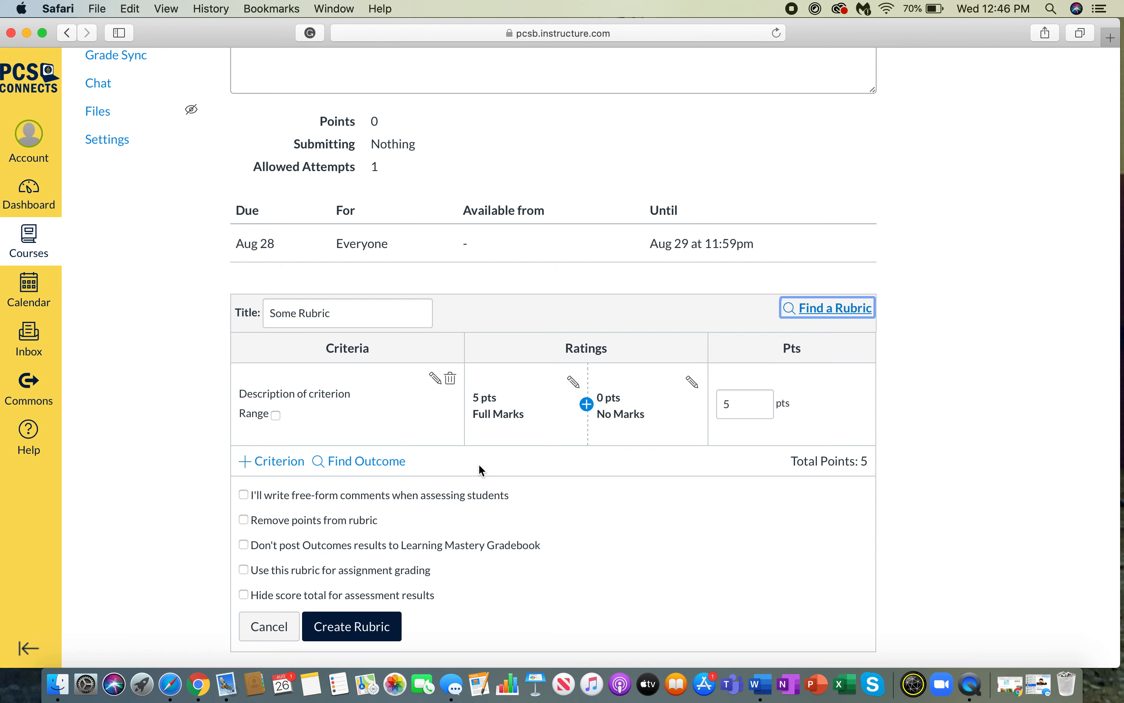
scroll(312, 539, "down", 1)
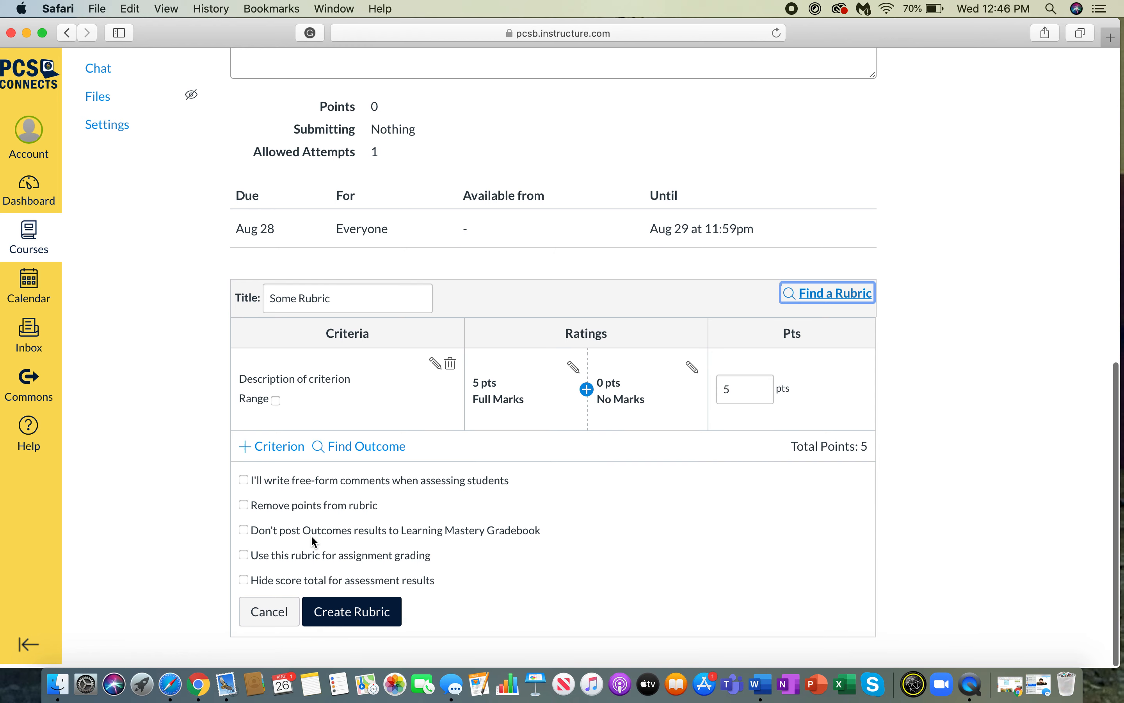
left_click(271, 451)
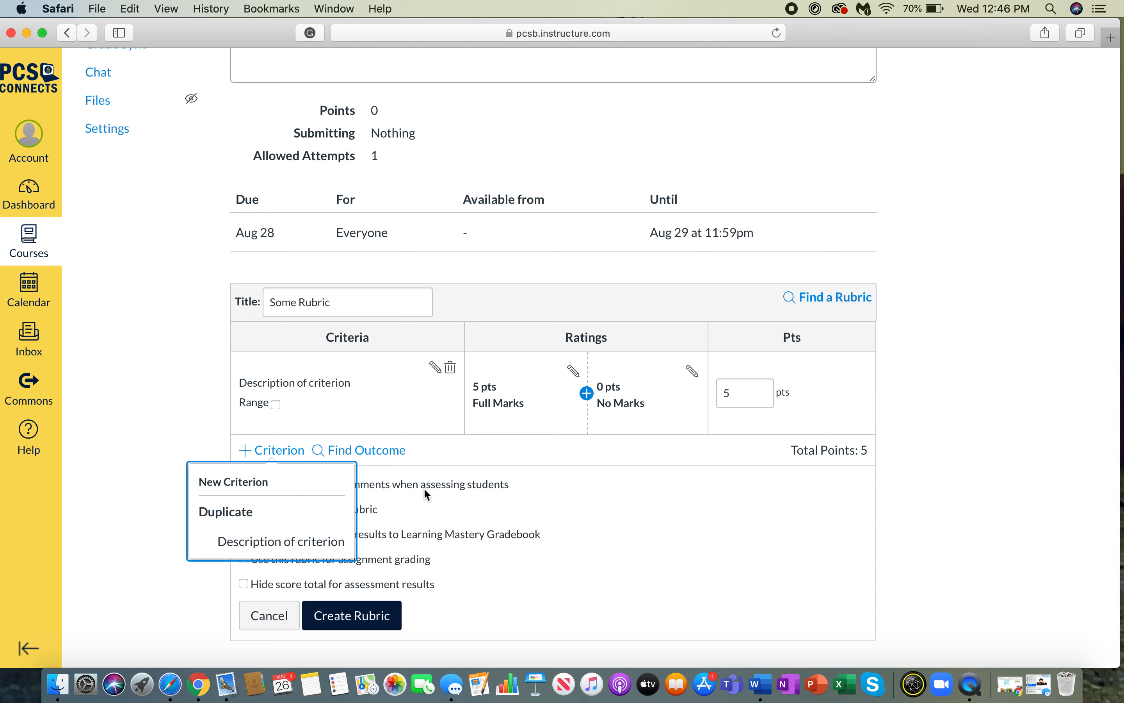
left_click(392, 497)
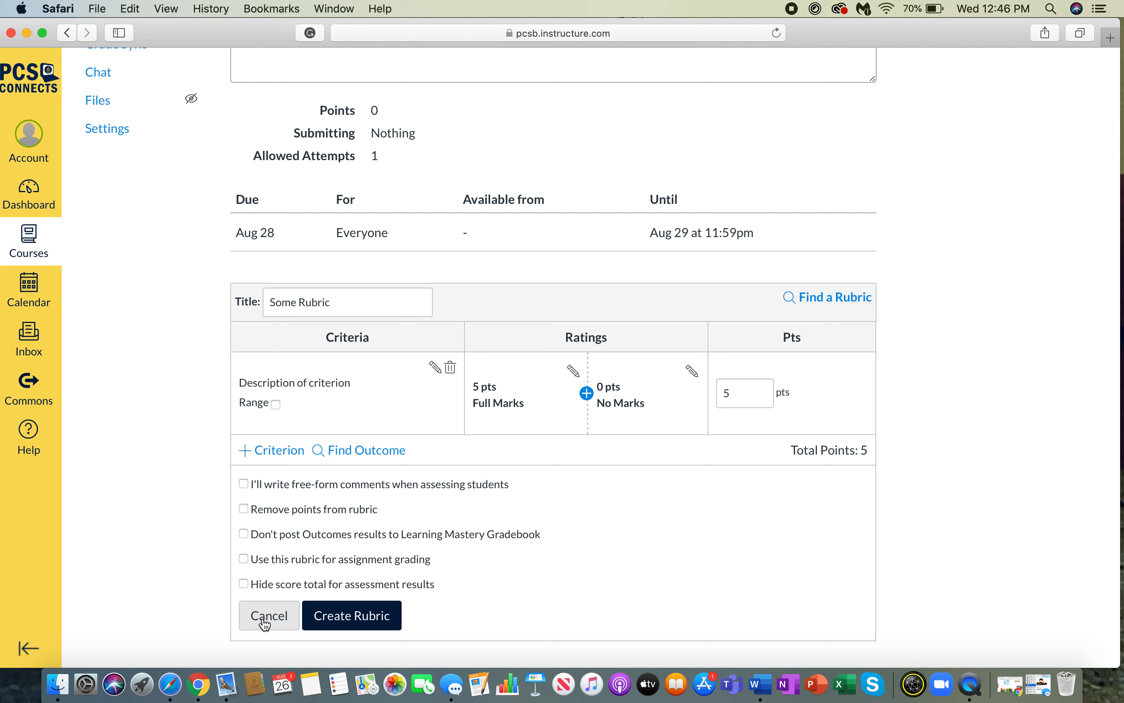
- Browse Find a Rubric for an existing rubric, then close the dialog without choosing one
scroll(431, 536, "down", 2)
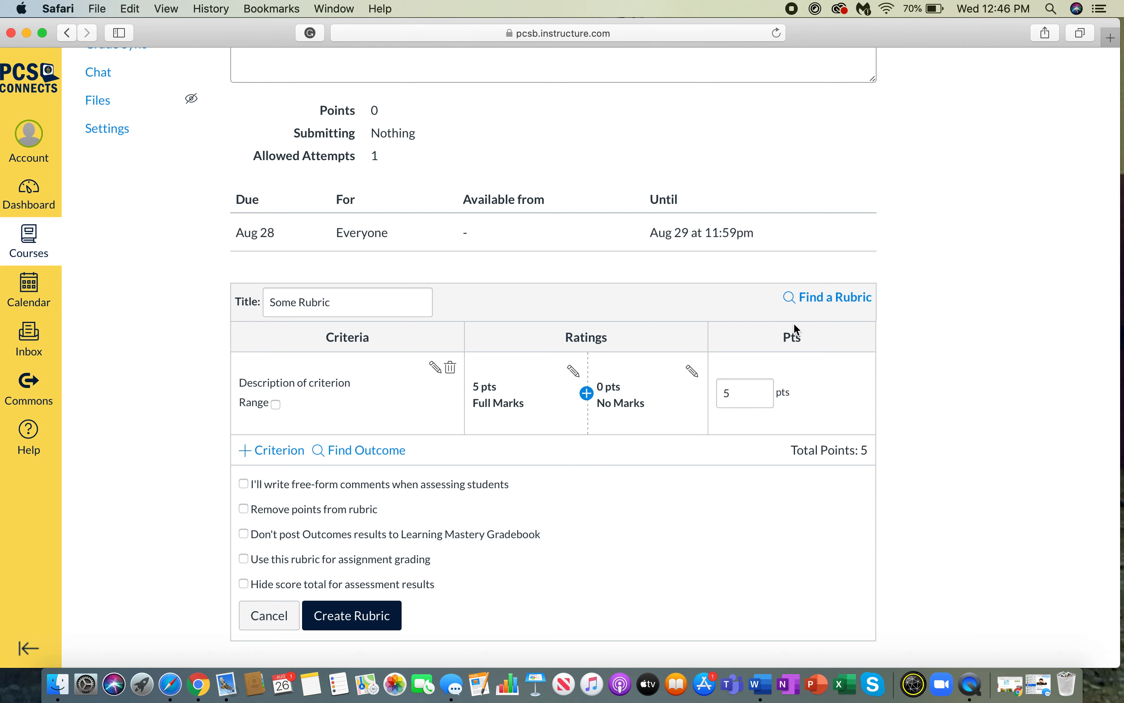
left_click(829, 300)
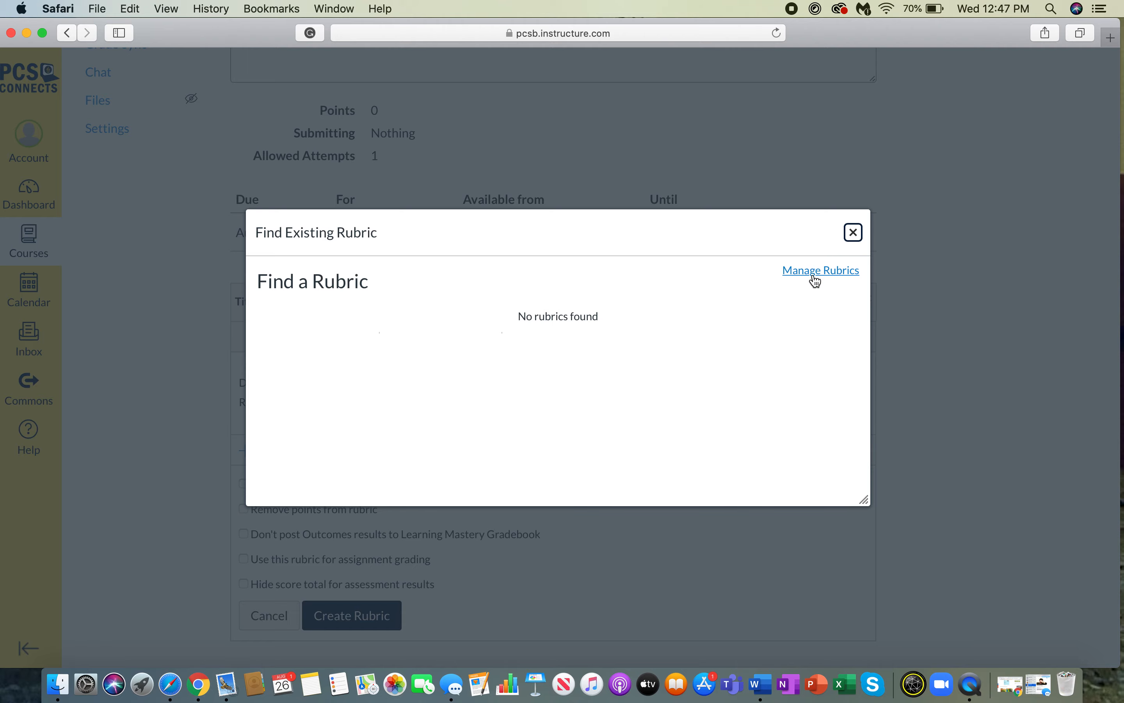
left_click(854, 233)
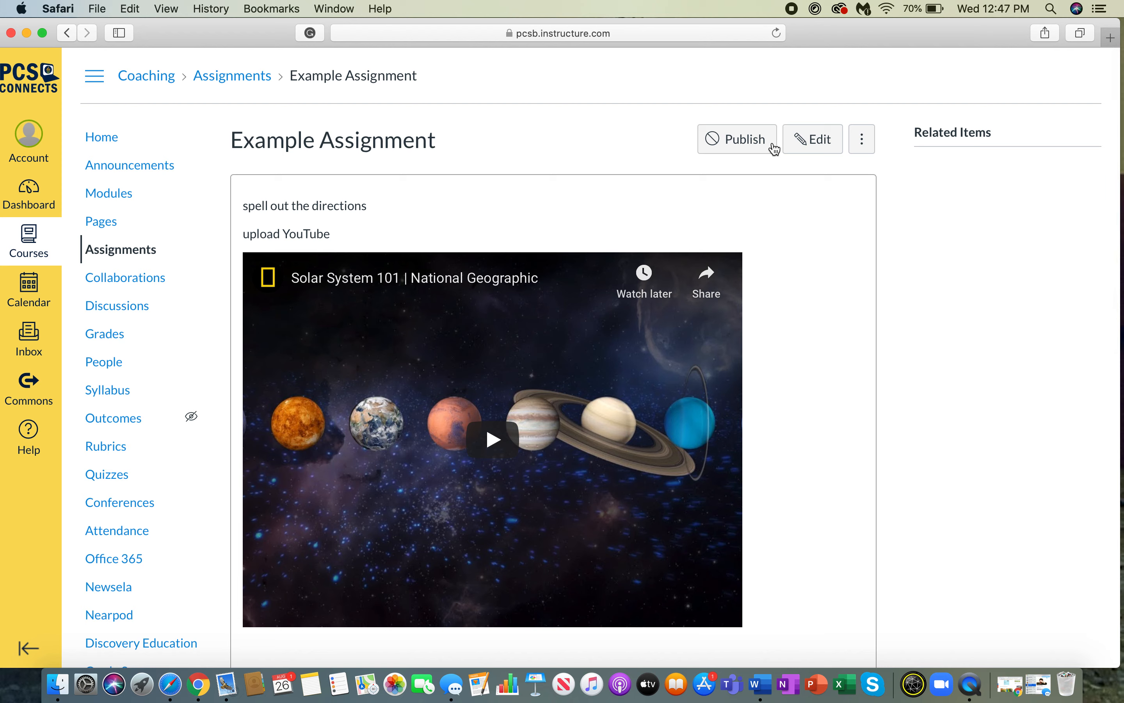
- Publish then unpublish Example Assignment, first on its page and again in the Assignments list
left_click(745, 143)
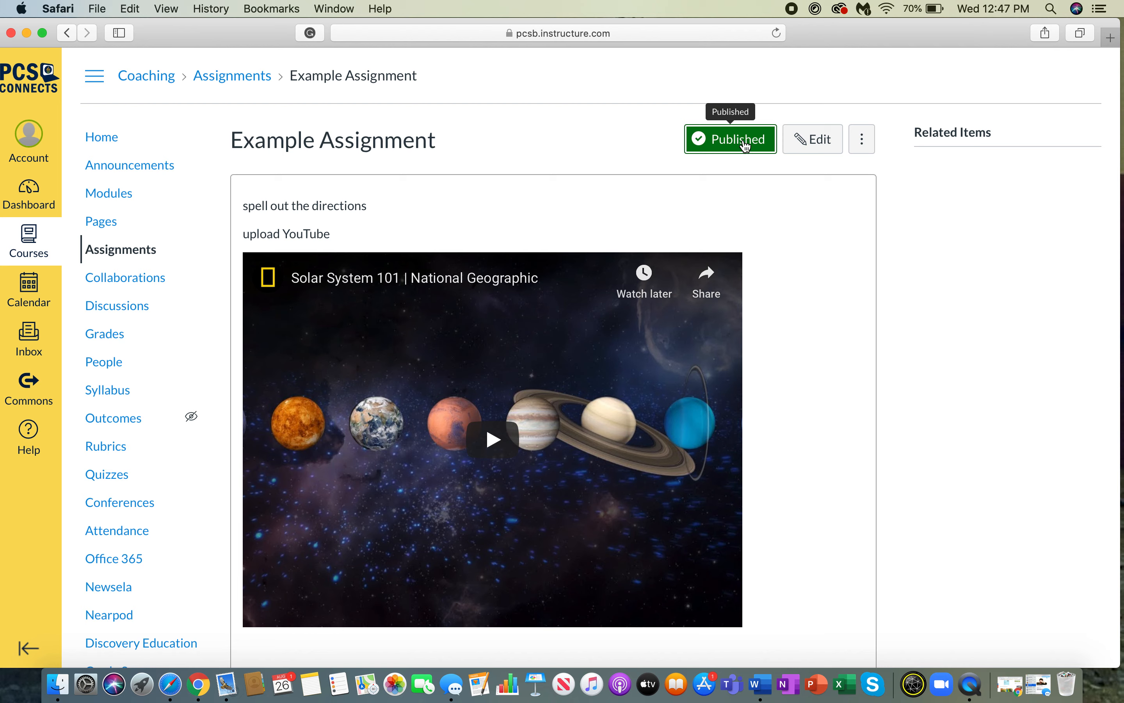
left_click(743, 143)
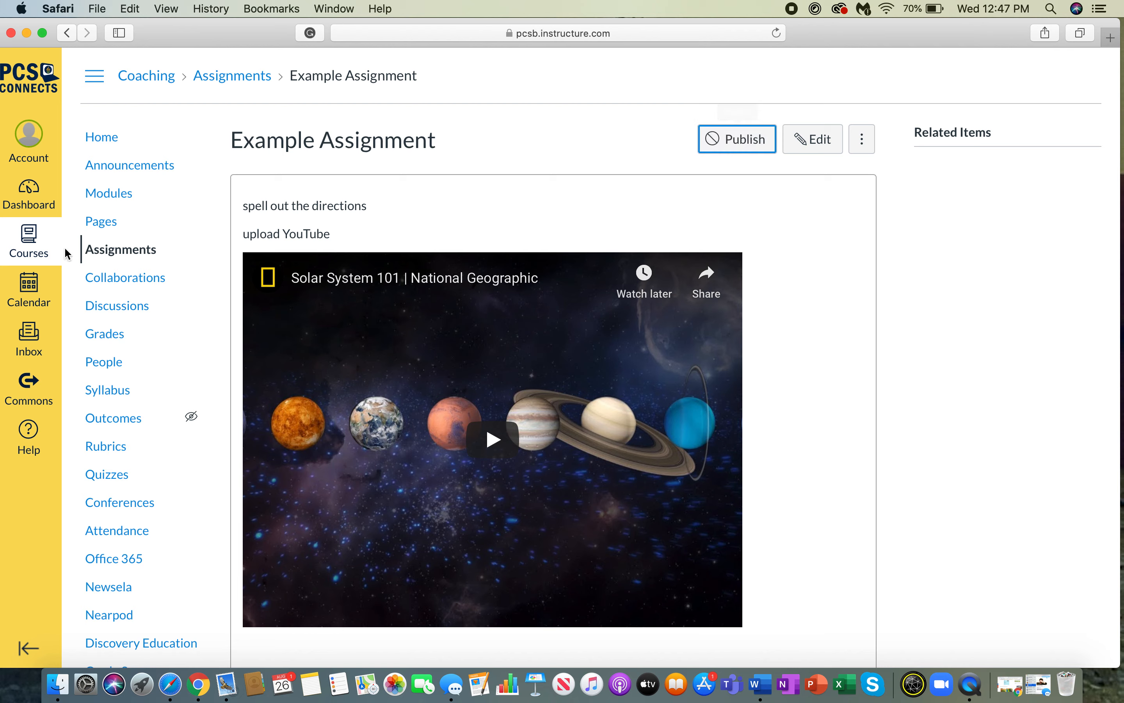
left_click(103, 252)
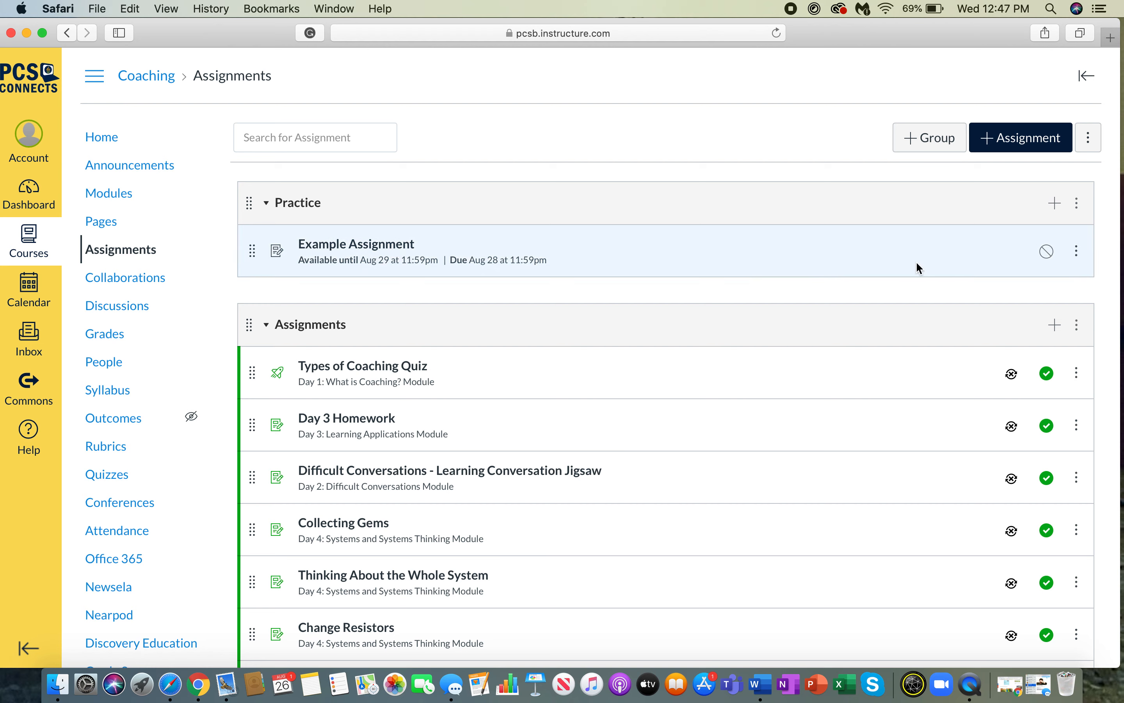
left_click(1049, 261)
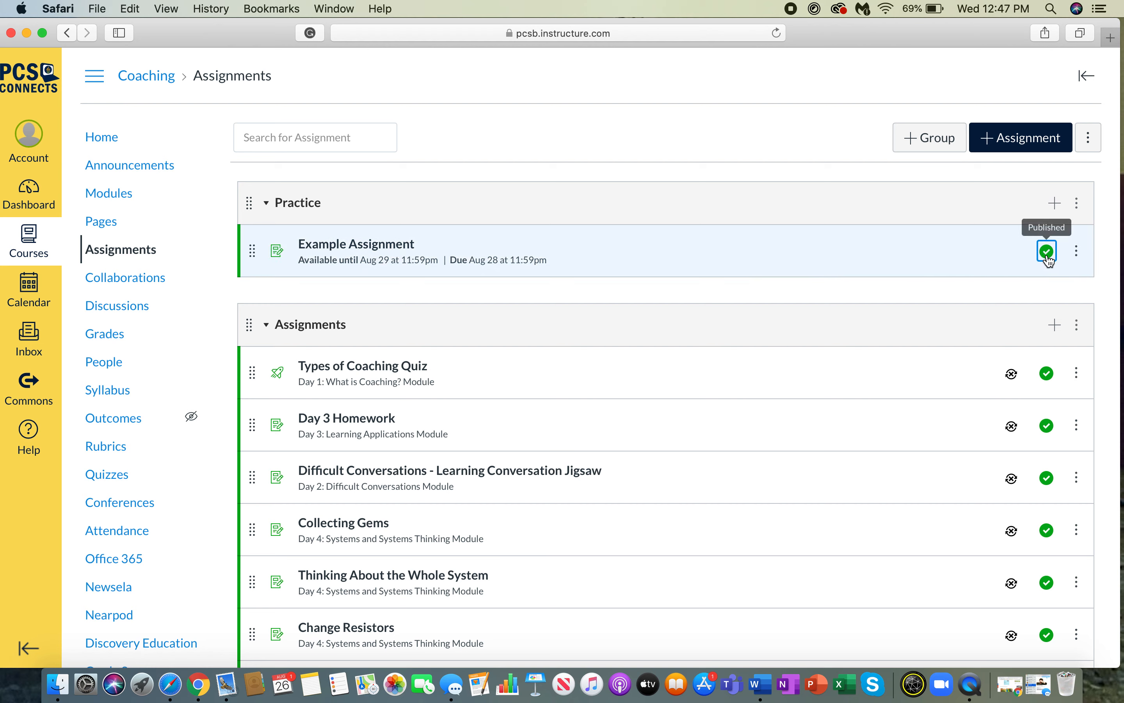
left_click(1049, 260)
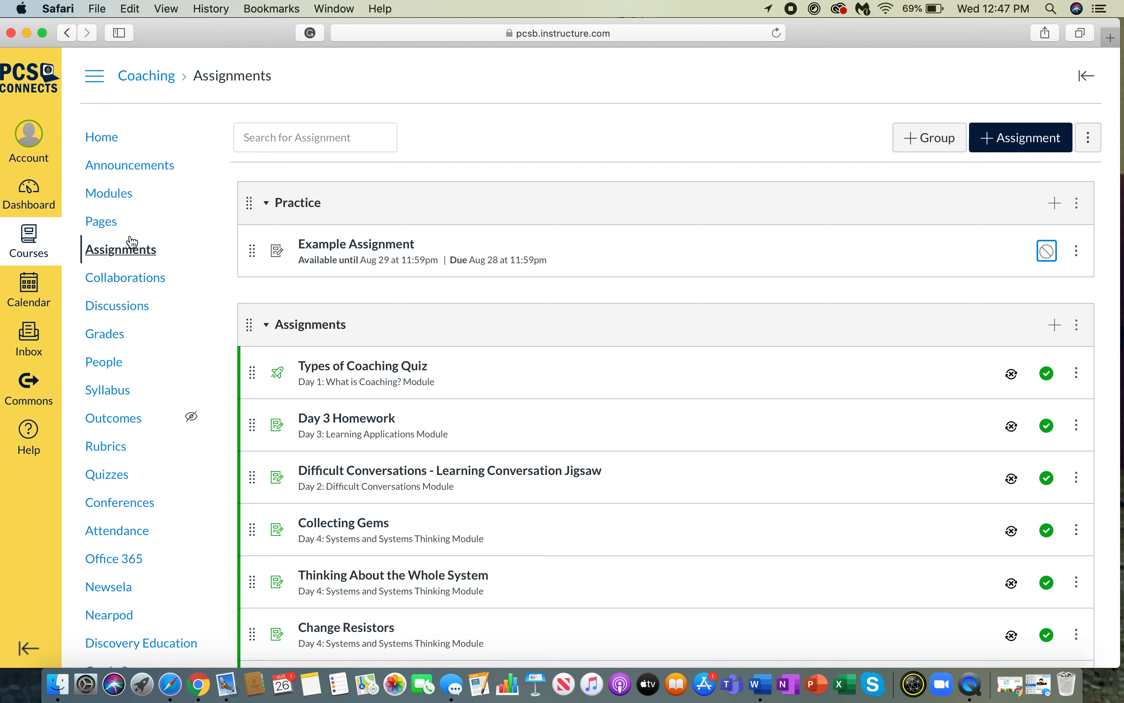
left_click(120, 195)
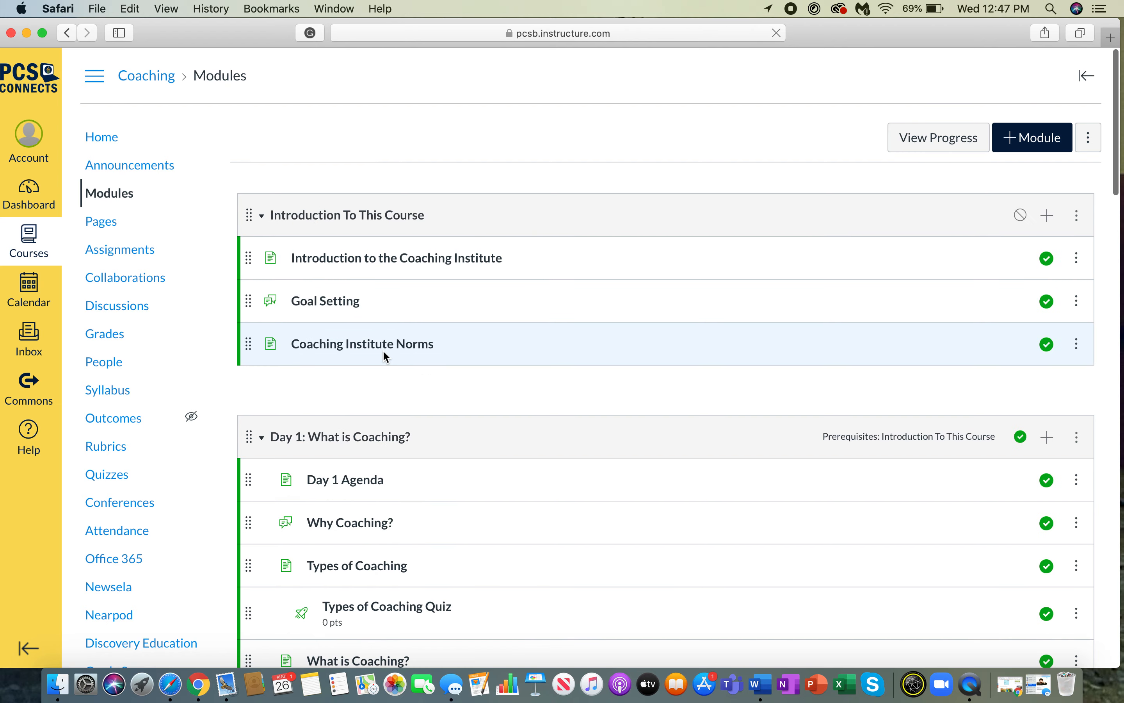
- Start adding an Assignment item to Introduction To This Course, then cancel without adding
scroll(383, 357, "down", 5)
scroll(384, 355, "down", 7)
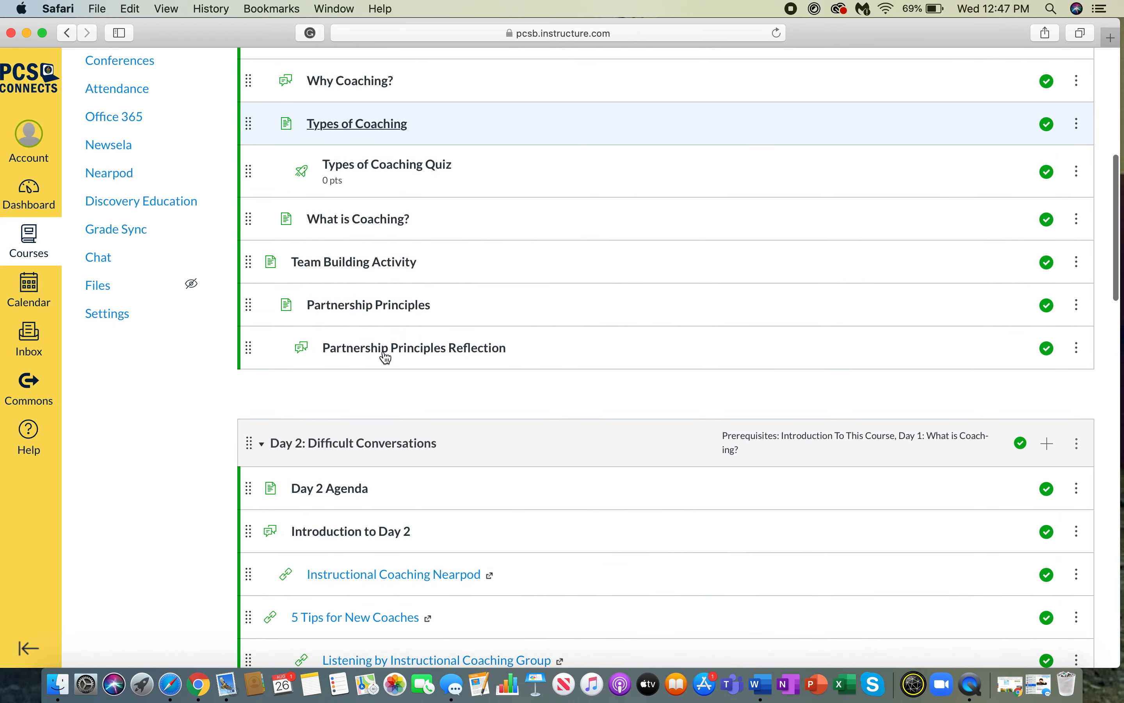
scroll(385, 357, "down", 6)
scroll(383, 356, "up", 15)
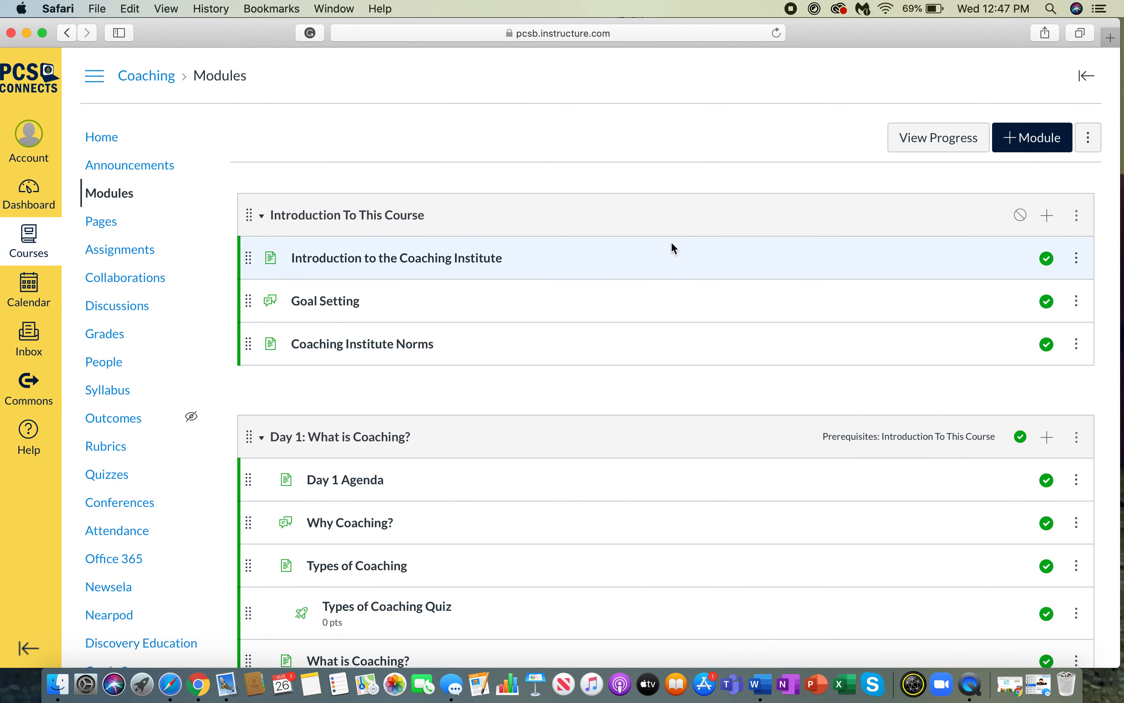
left_click(1051, 220)
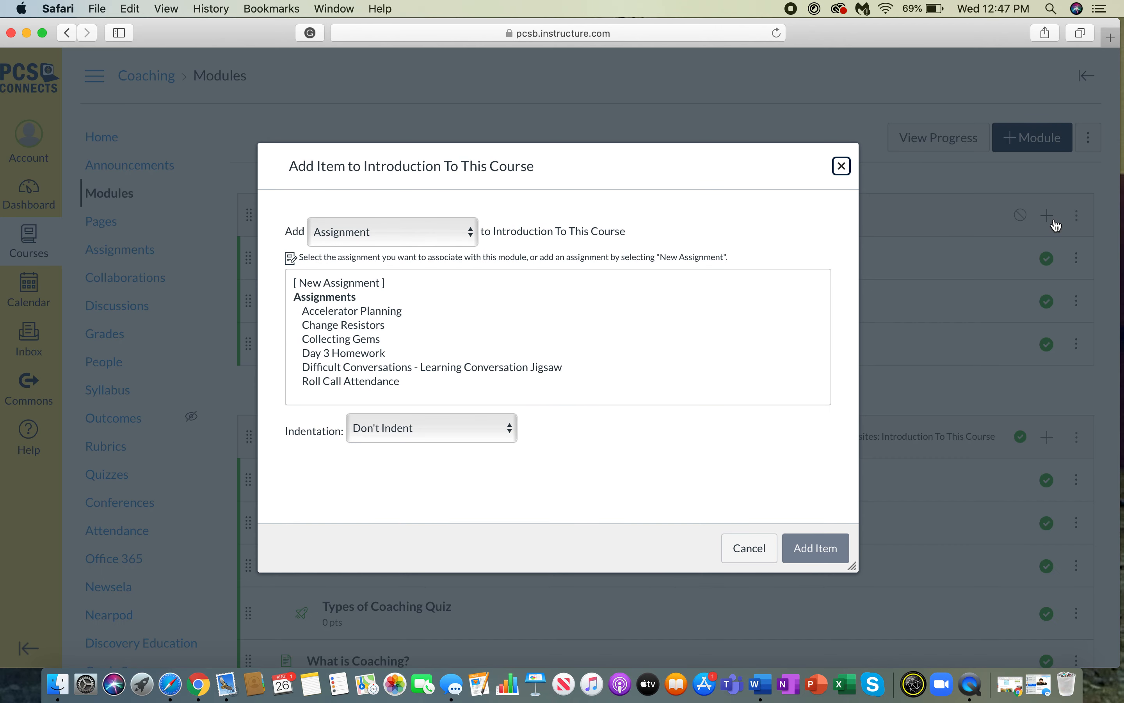
left_click(455, 235)
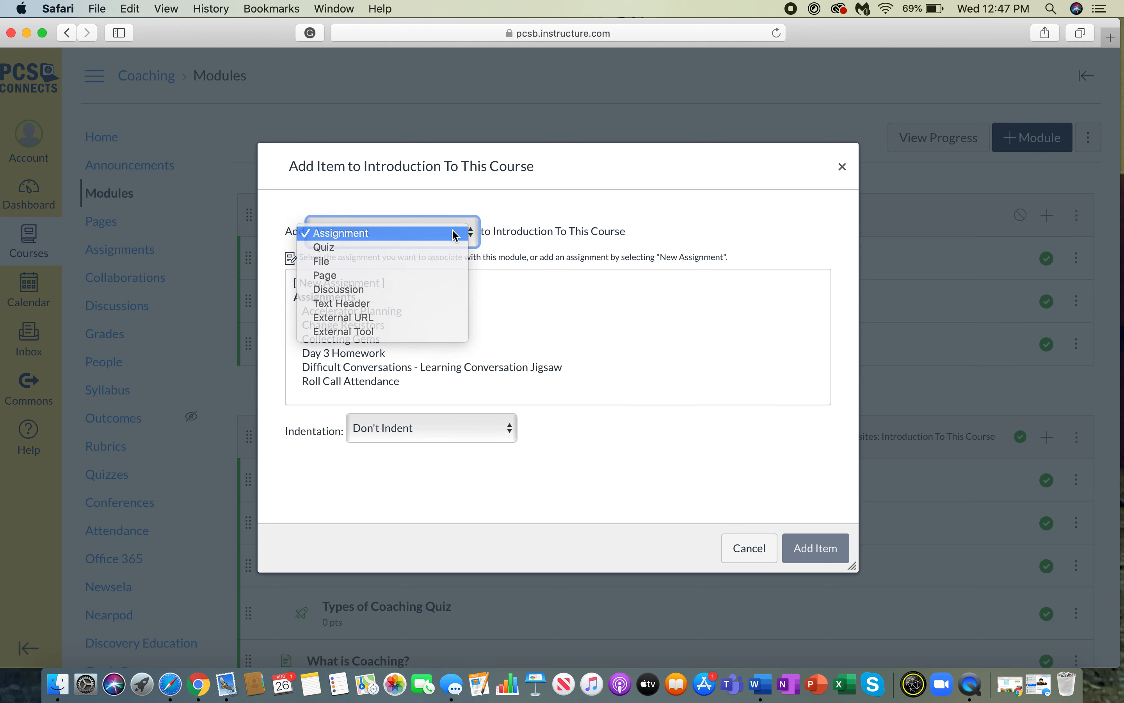
left_click(455, 234)
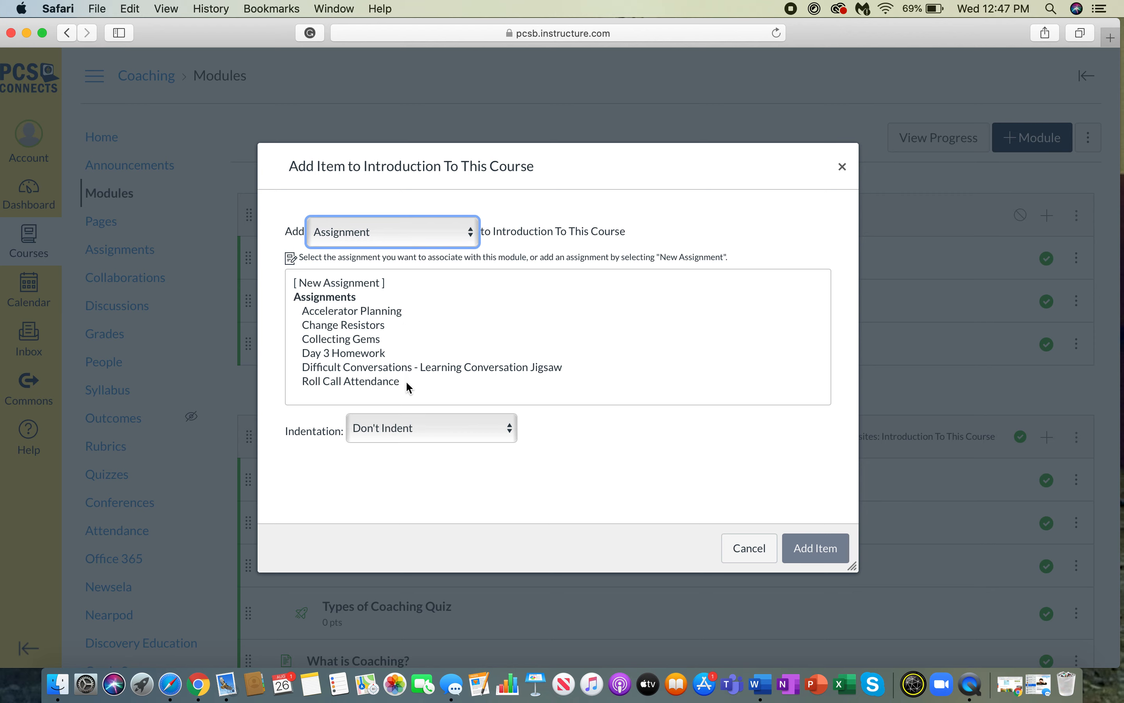
left_click(753, 553)
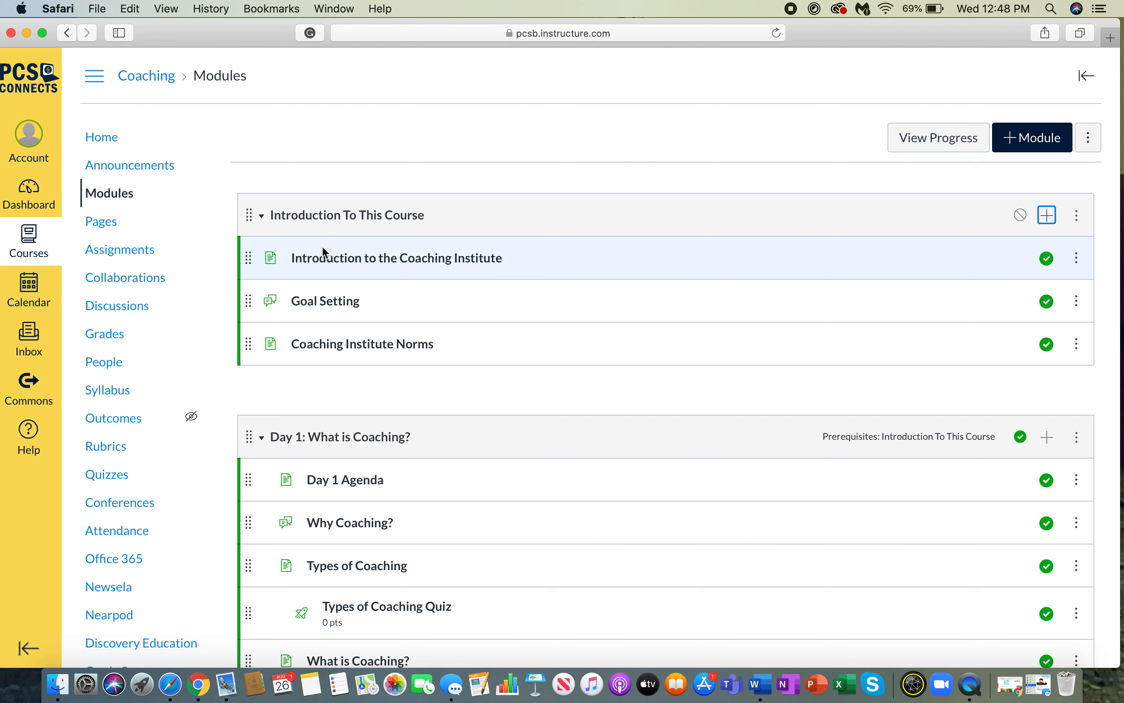
- Add a new assignment 'Give it a name' to Introduction To This Course, indented three levels
left_click(105, 195)
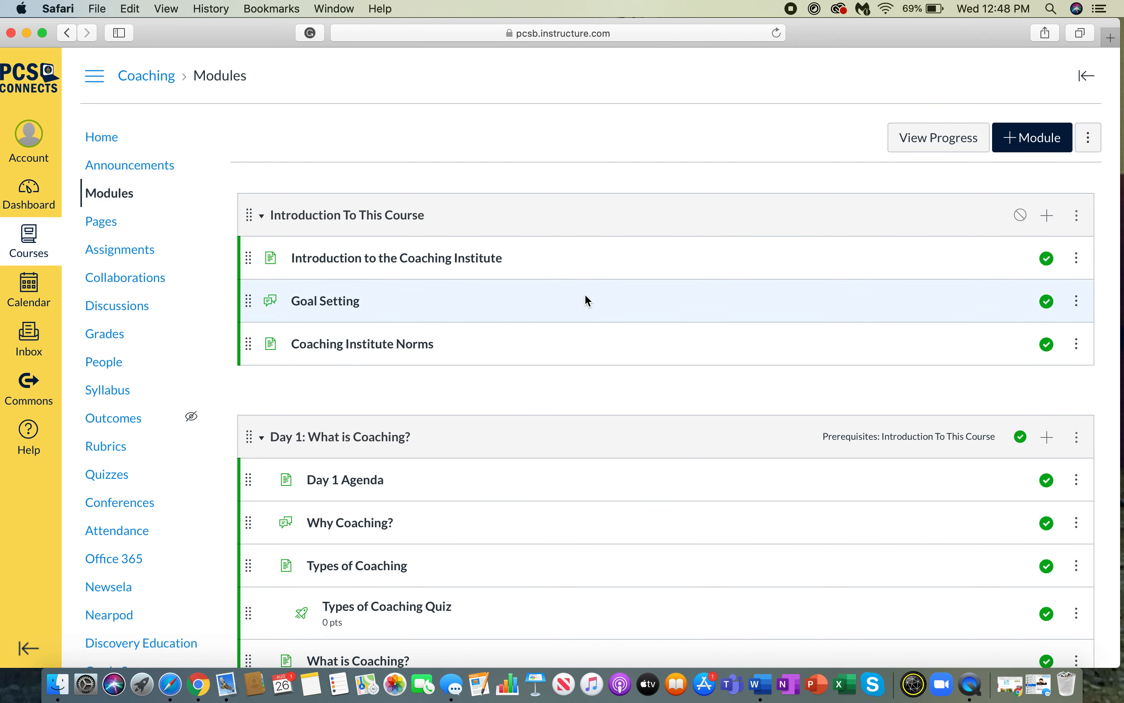
left_click(1051, 216)
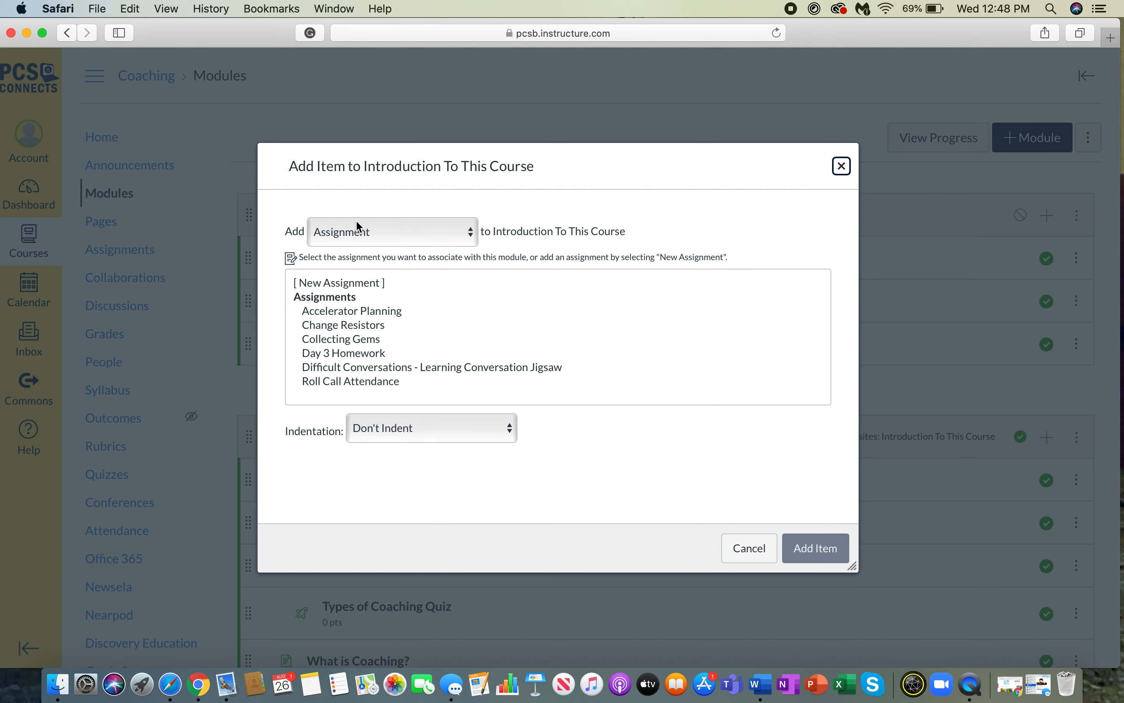
left_click(335, 284)
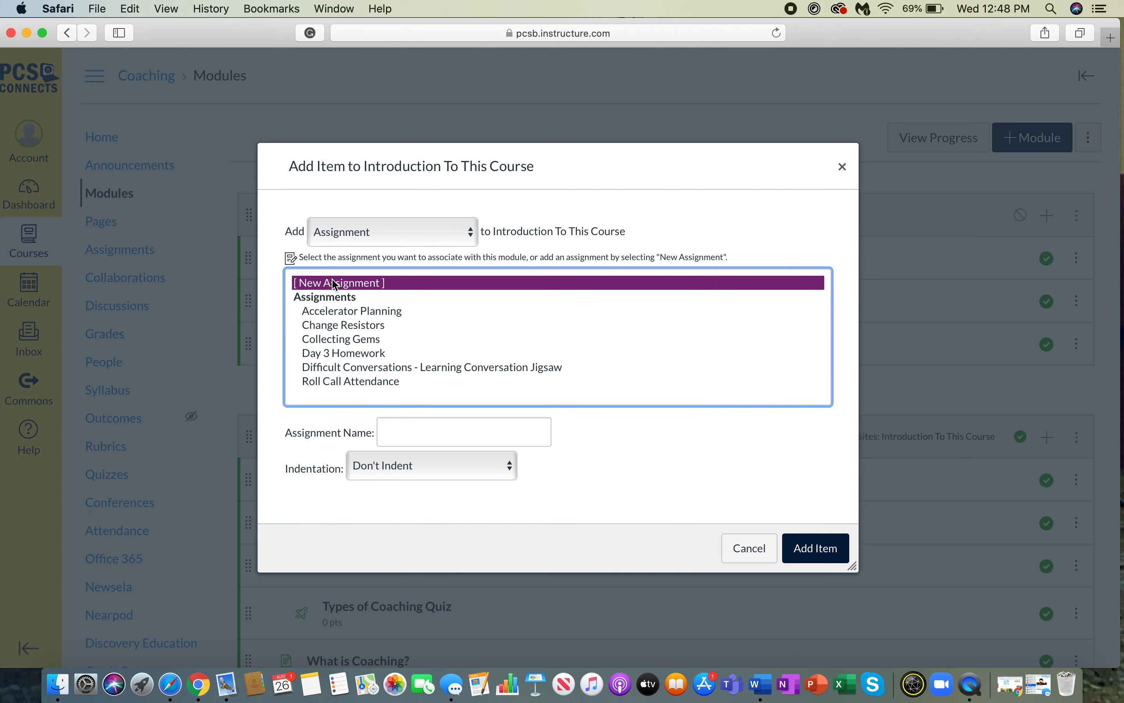
left_click(421, 431)
type("Give it a")
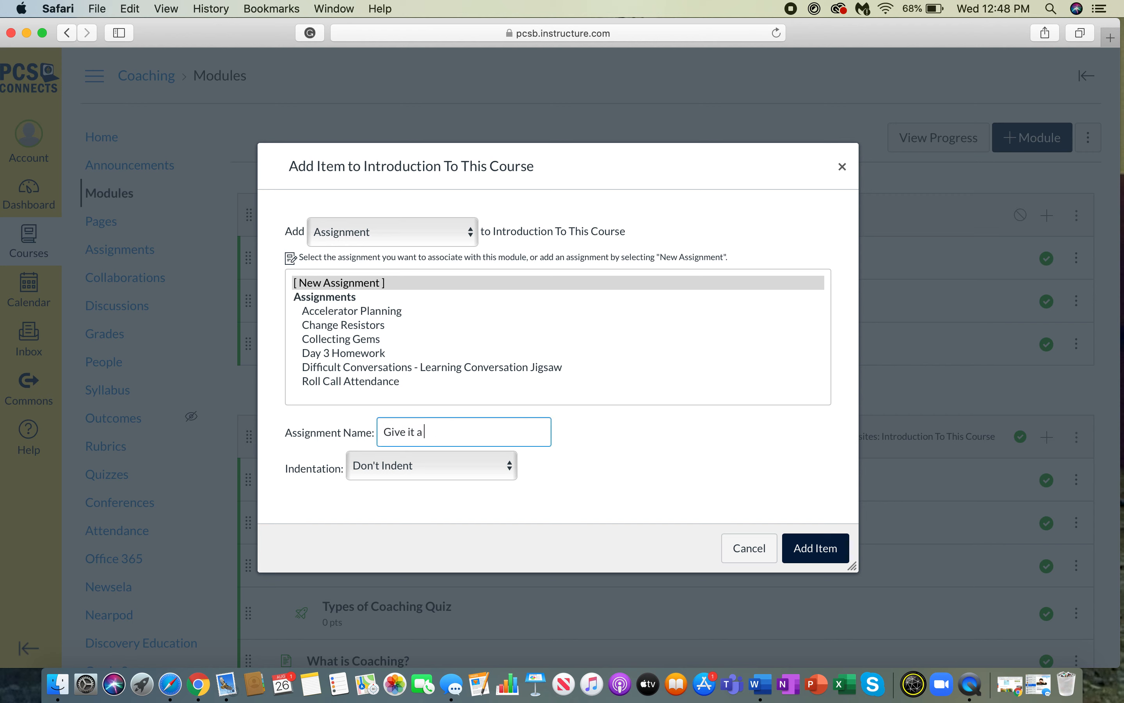
type(" nma")
key("BackSpace")
left_click(411, 466)
left_click(408, 509)
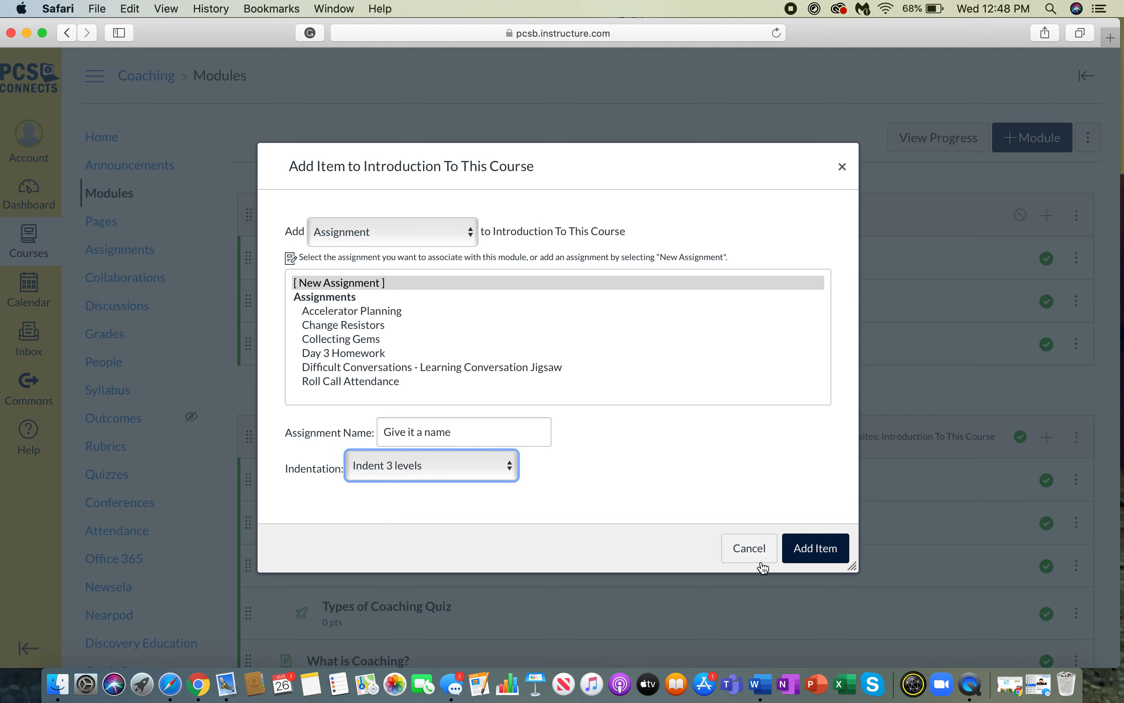
left_click(821, 550)
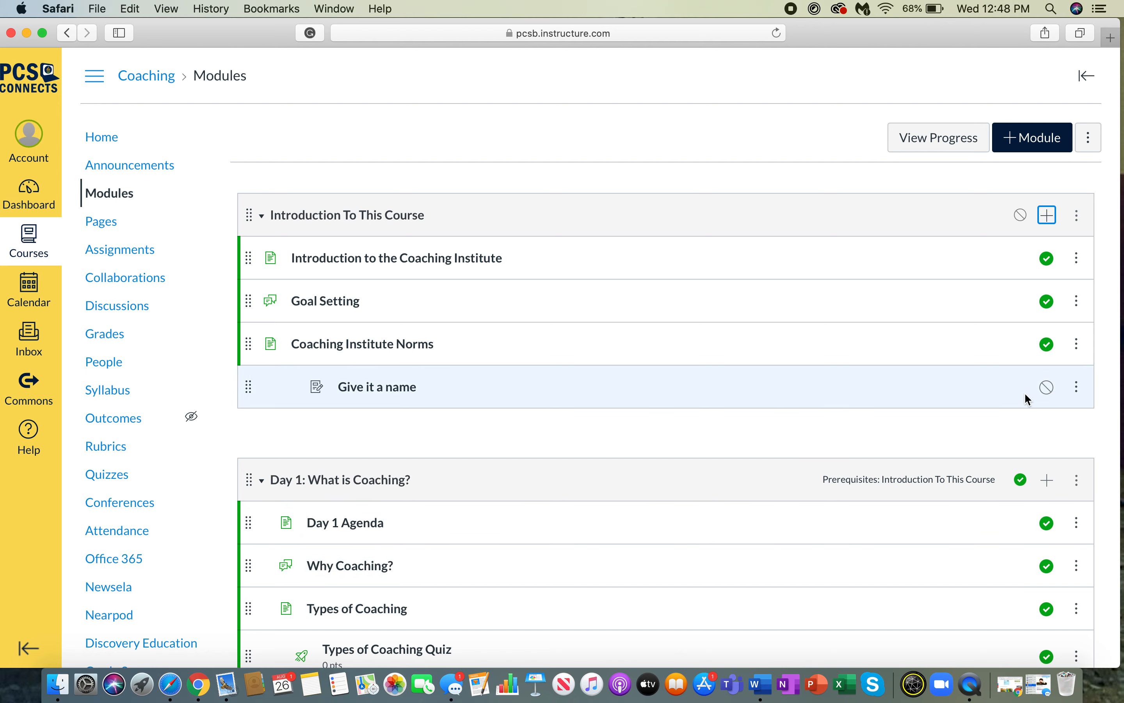
left_click(382, 390)
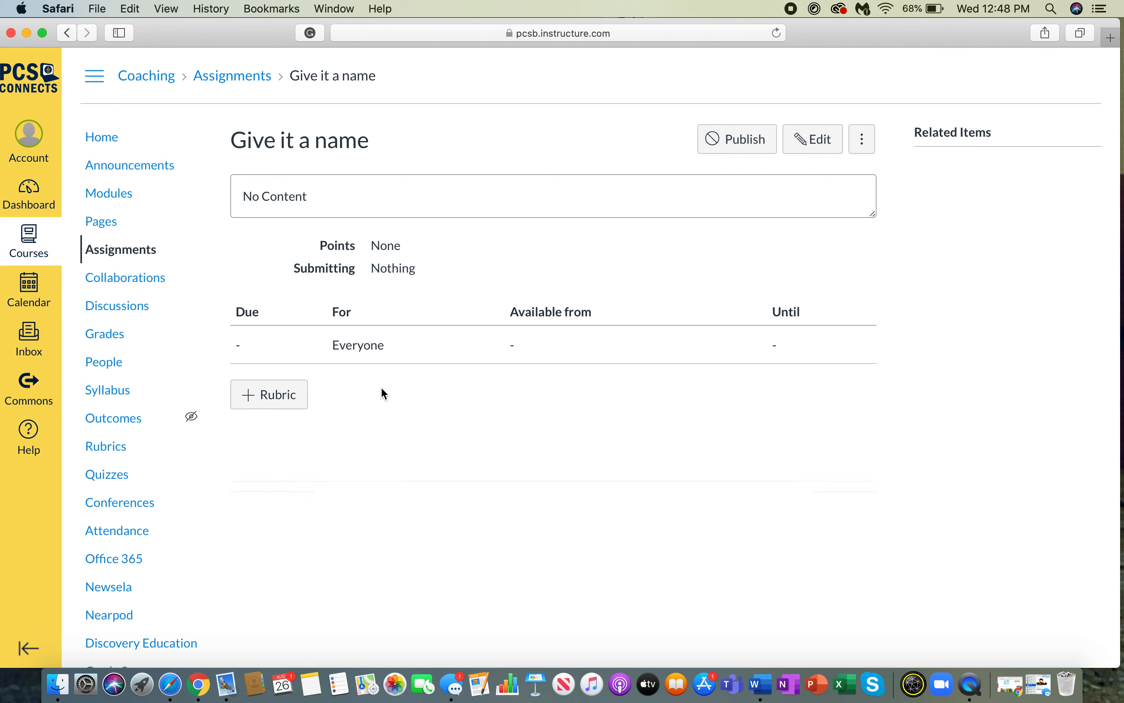
left_click(814, 139)
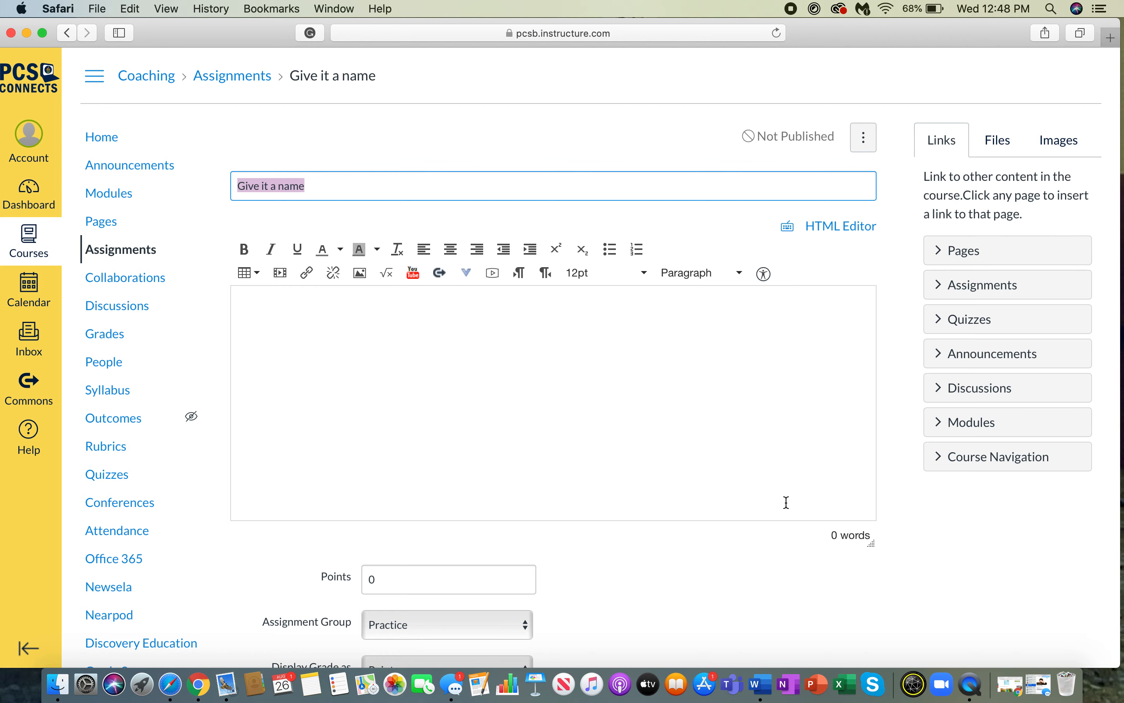
scroll(786, 501, "down", 15)
left_click(684, 597)
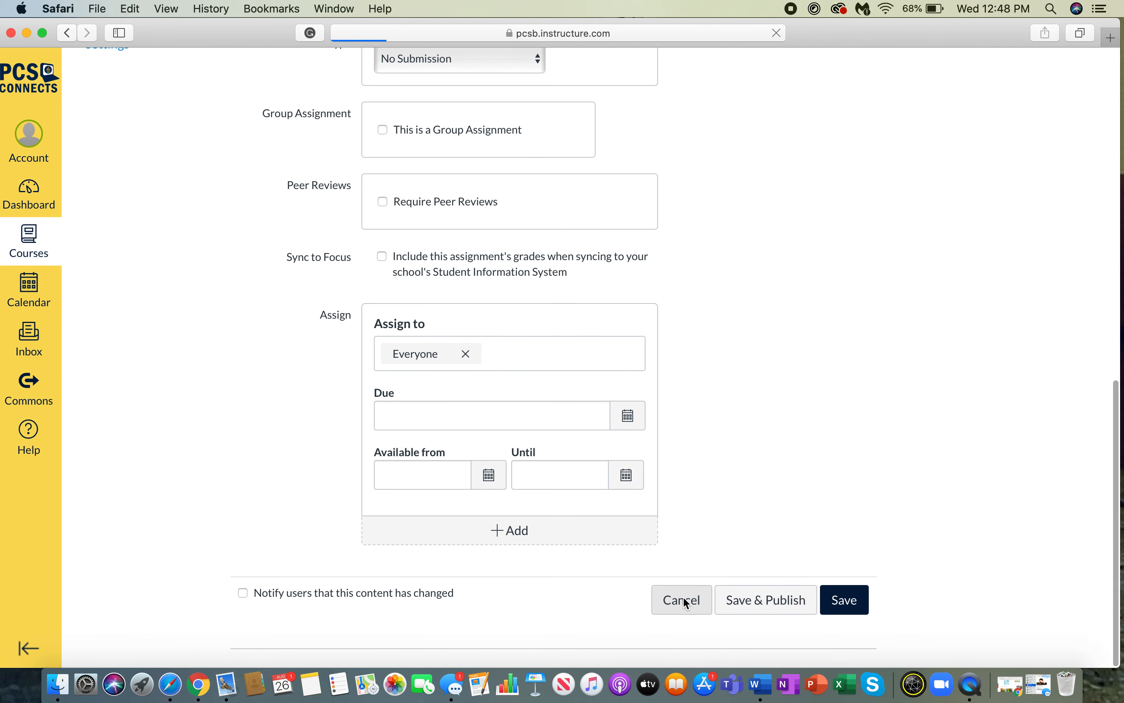
left_click(124, 199)
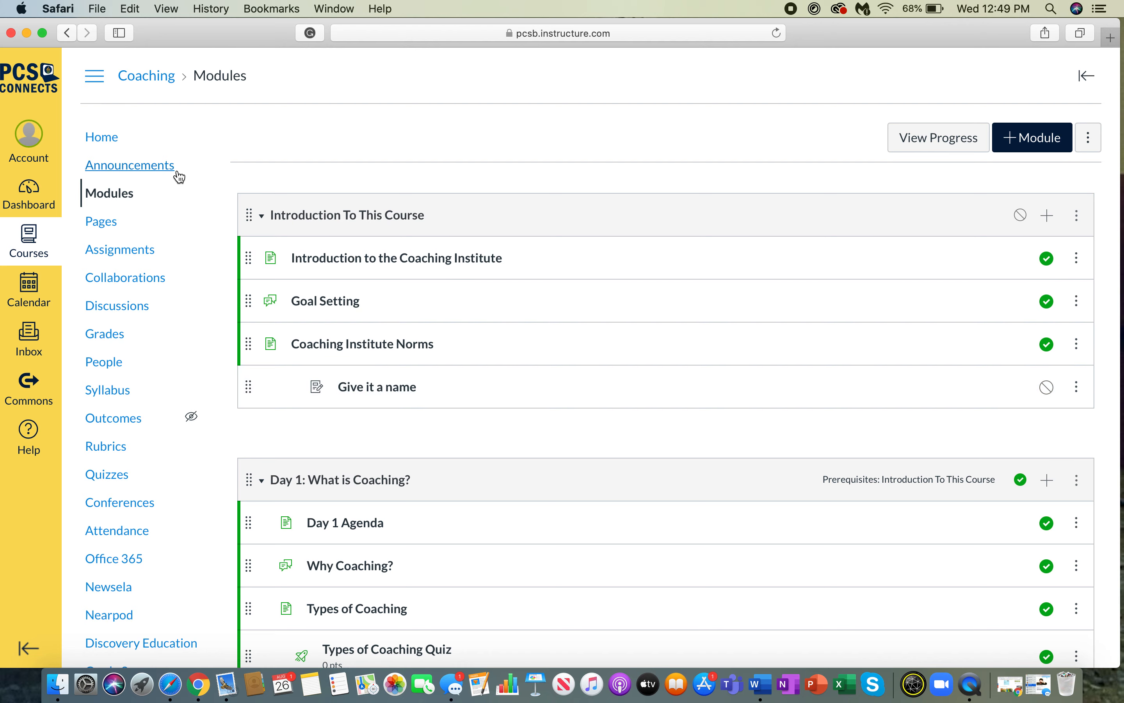
- Publish Give it a name and Example Assignment from the Assignments list
left_click(112, 252)
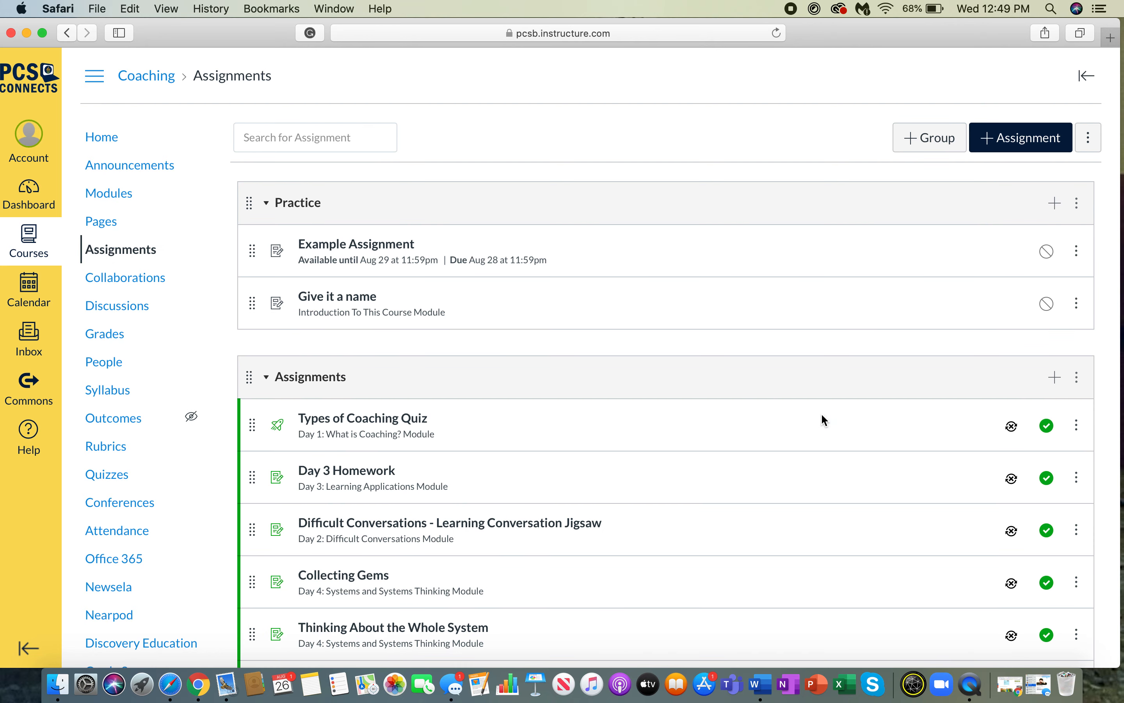
left_click(1048, 305)
left_click(1047, 252)
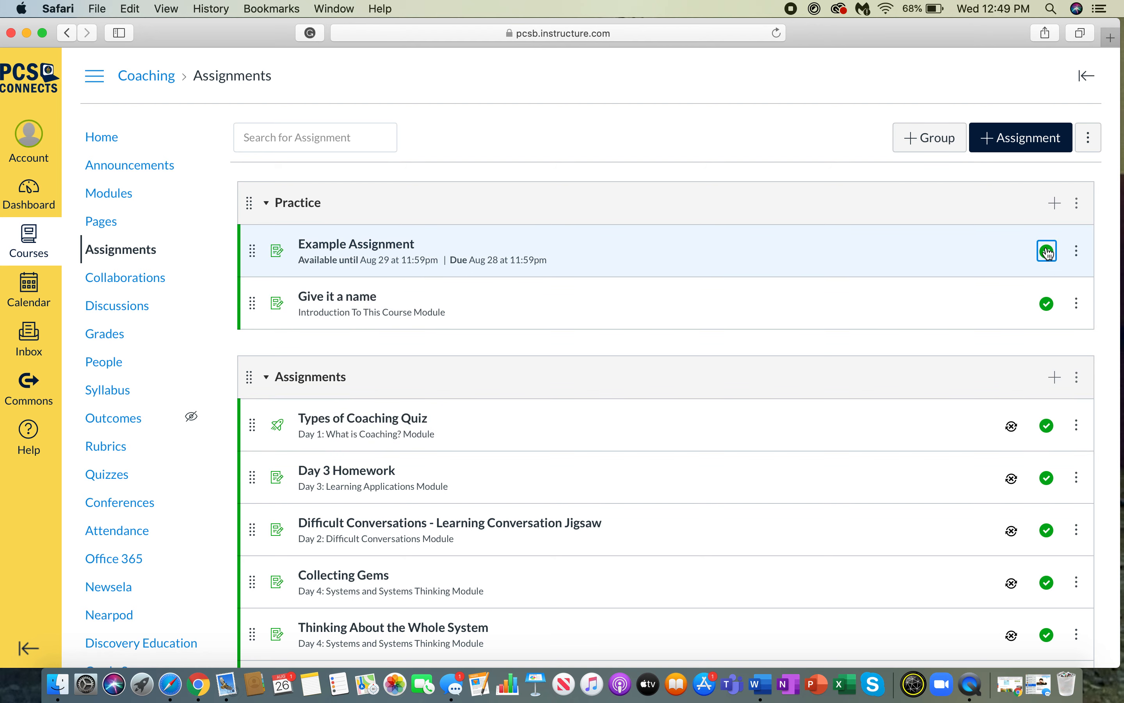
- Begin adding an Assignment item to Introduction To This Course on Modules, then cancel
left_click(101, 193)
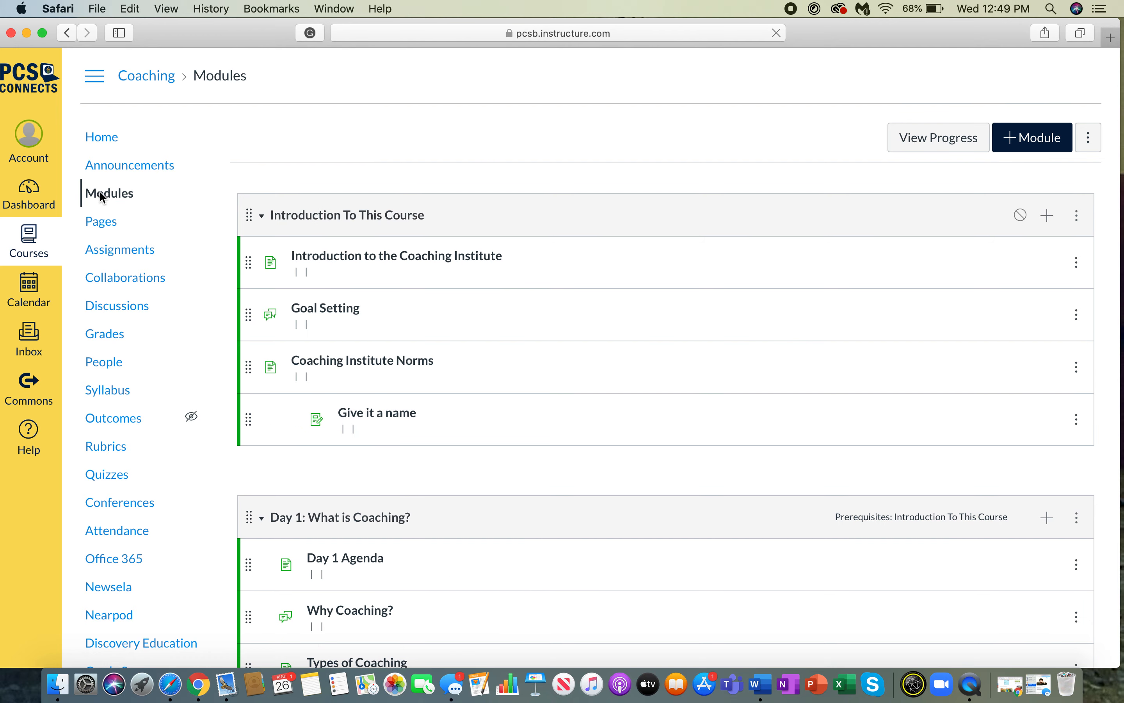
left_click(1047, 215)
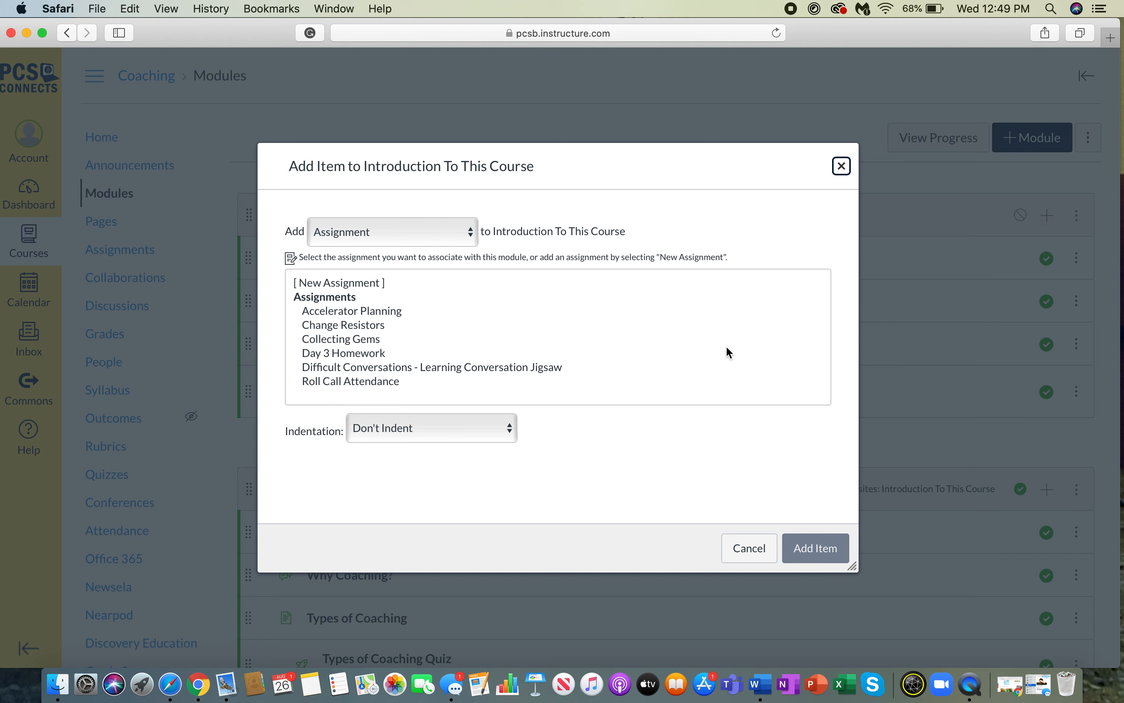
left_click(466, 231)
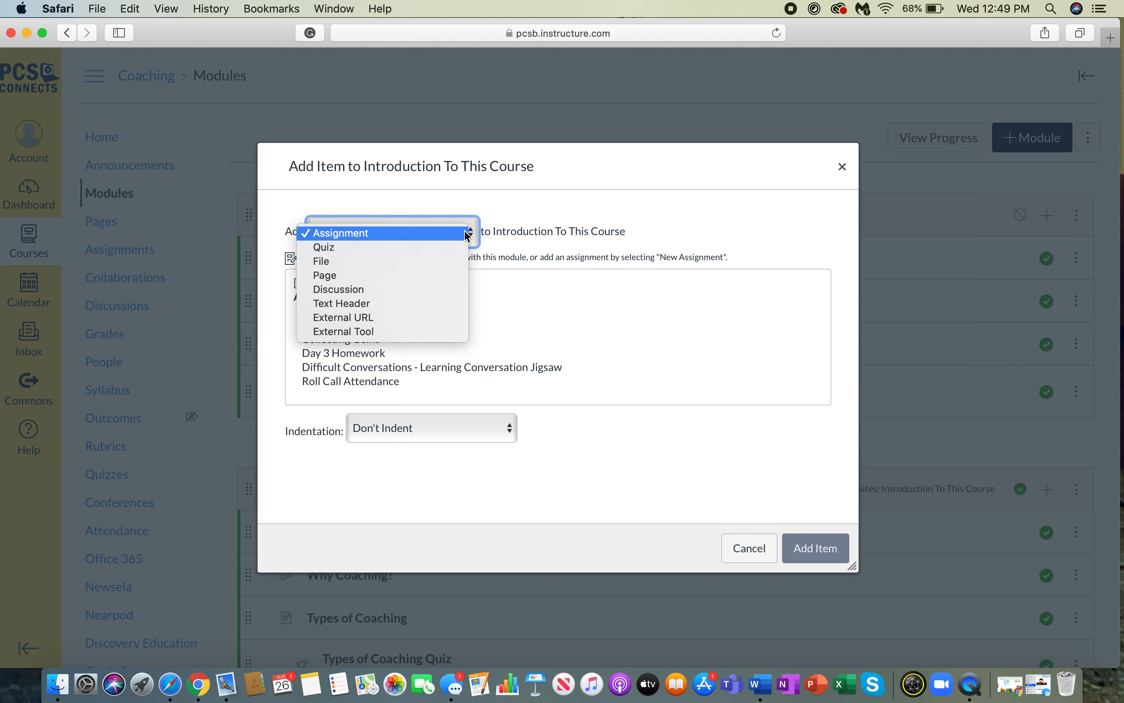
left_click(466, 232)
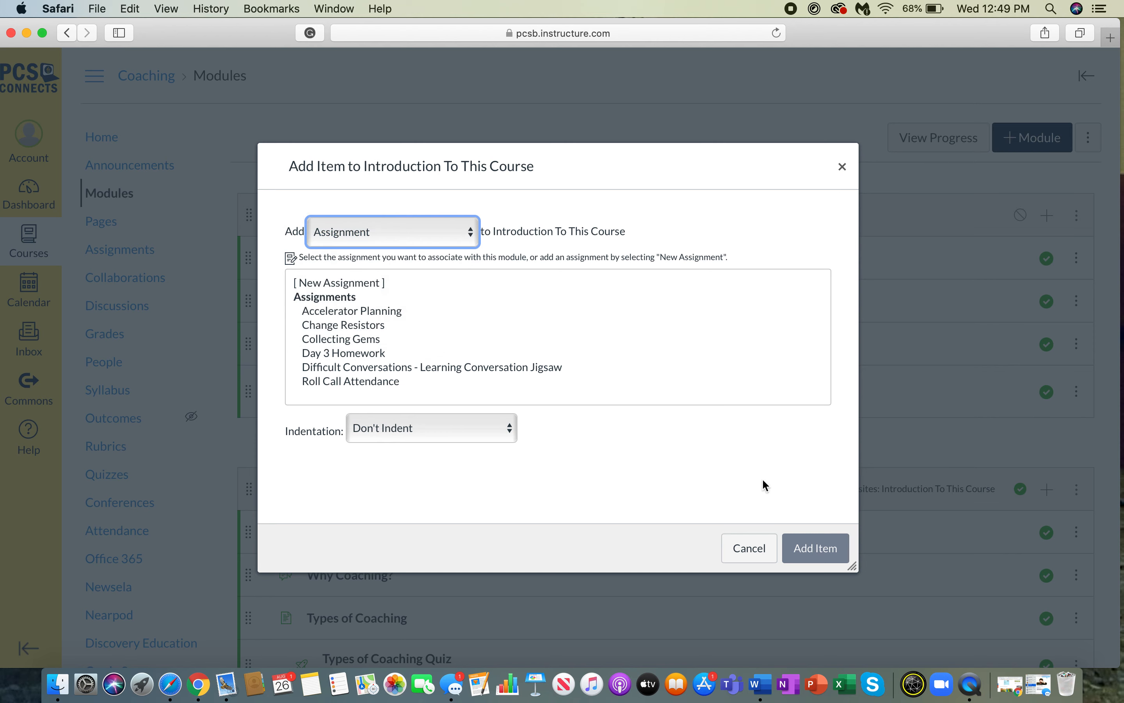
left_click(767, 553)
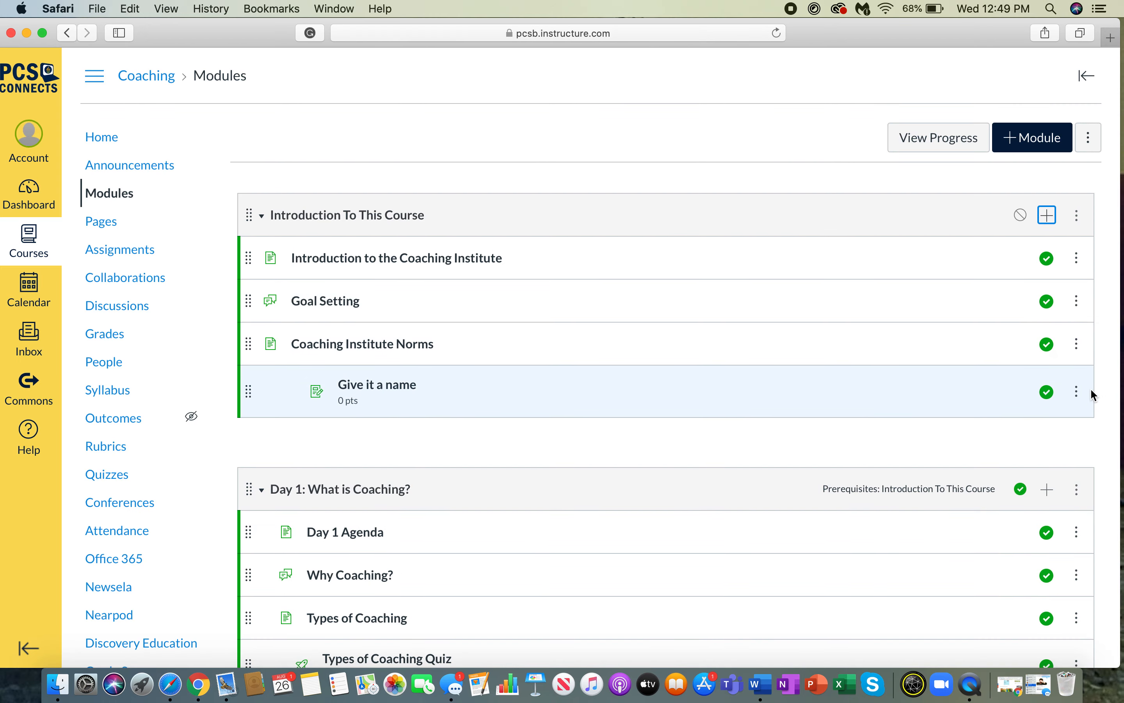
- Move Give it a name into the Day 1 module, then remove it from the module
left_click_drag(1079, 397, 999, 489)
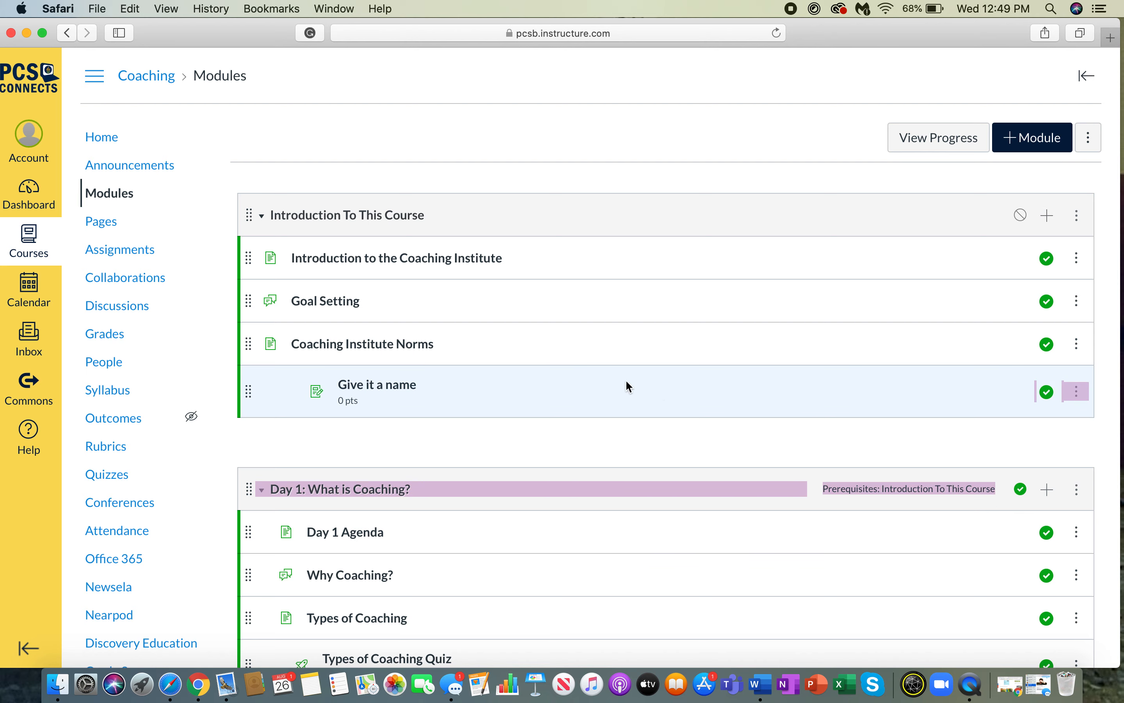
left_click_drag(248, 390, 246, 478)
left_click(1077, 487)
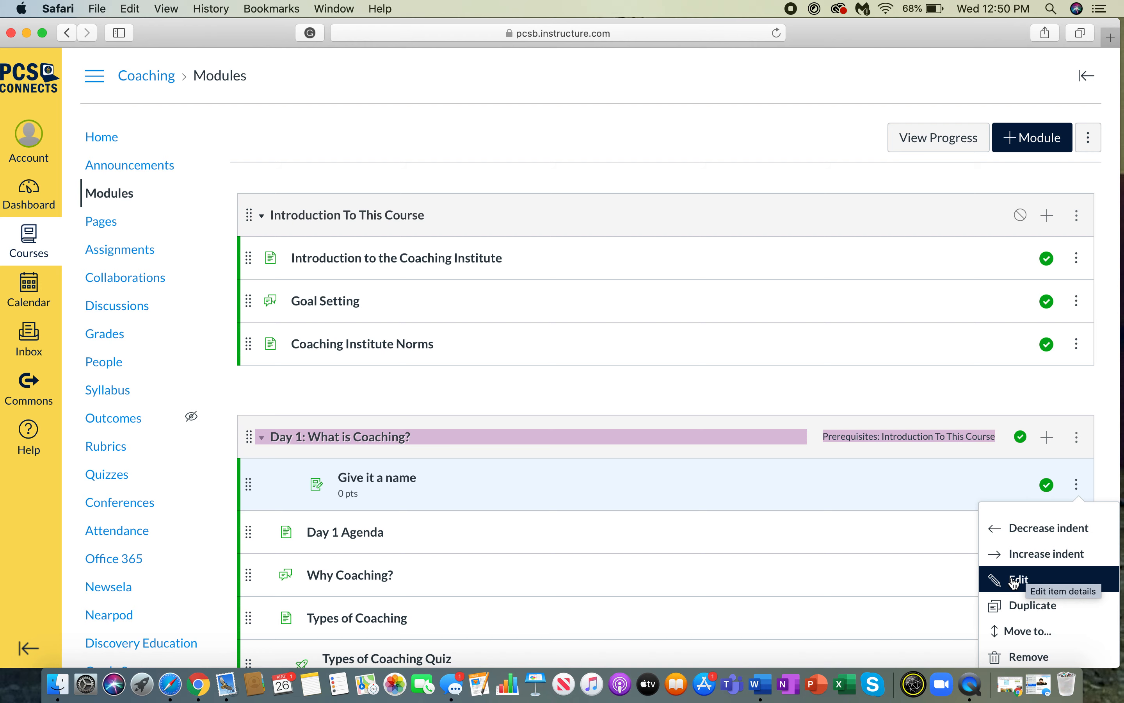
left_click(1016, 659)
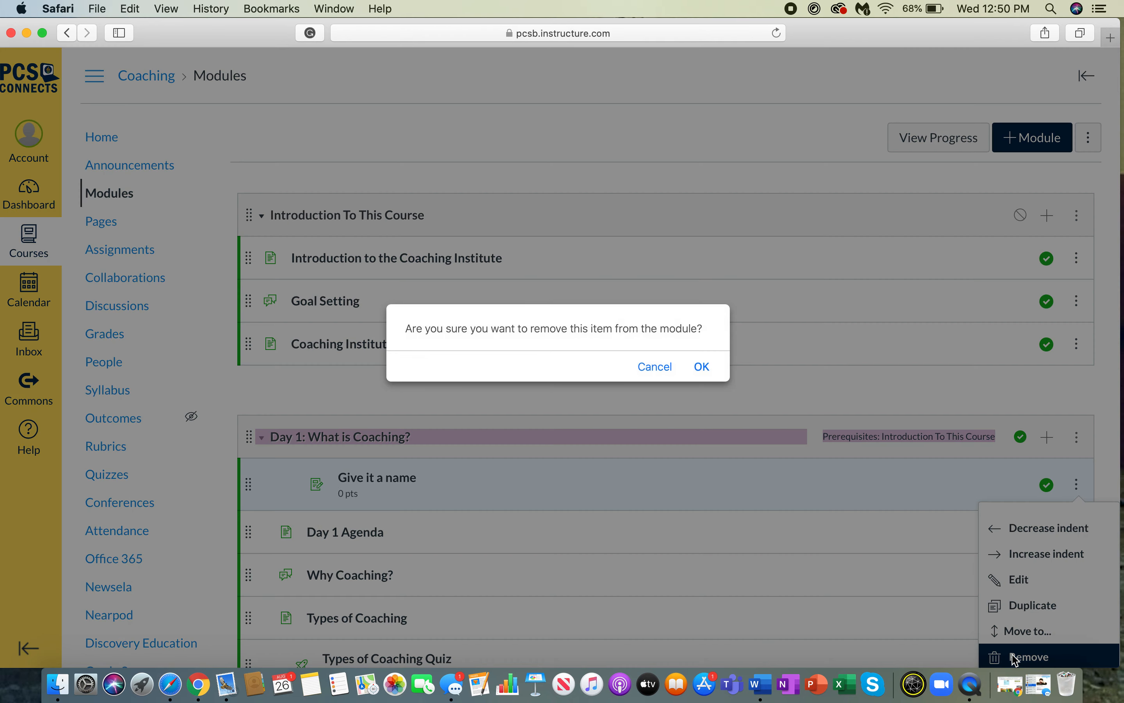
left_click(703, 366)
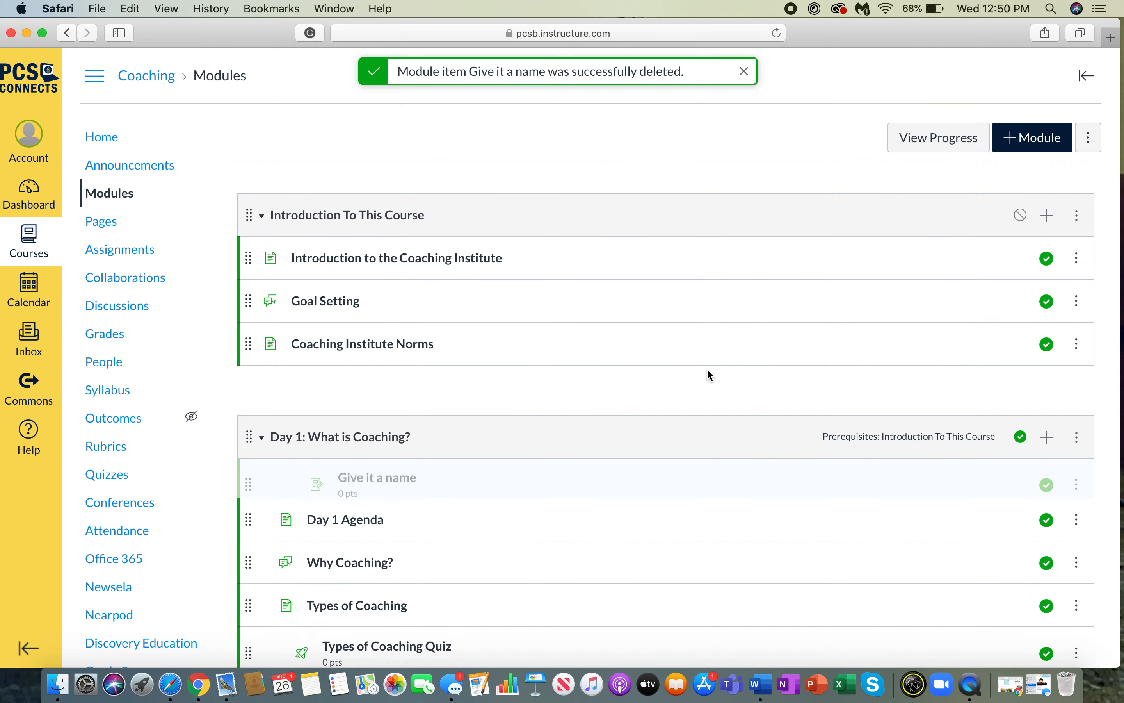
left_click(117, 253)
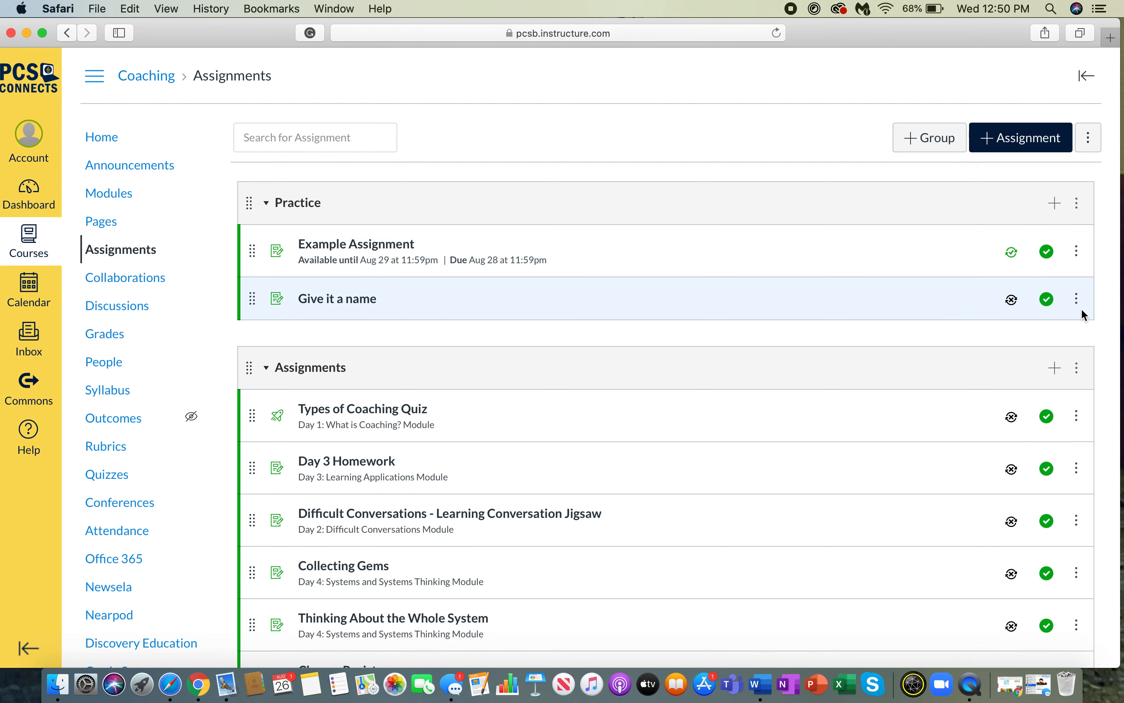
- Delete the Give it a name and Example Assignment assignments
left_click(1077, 302)
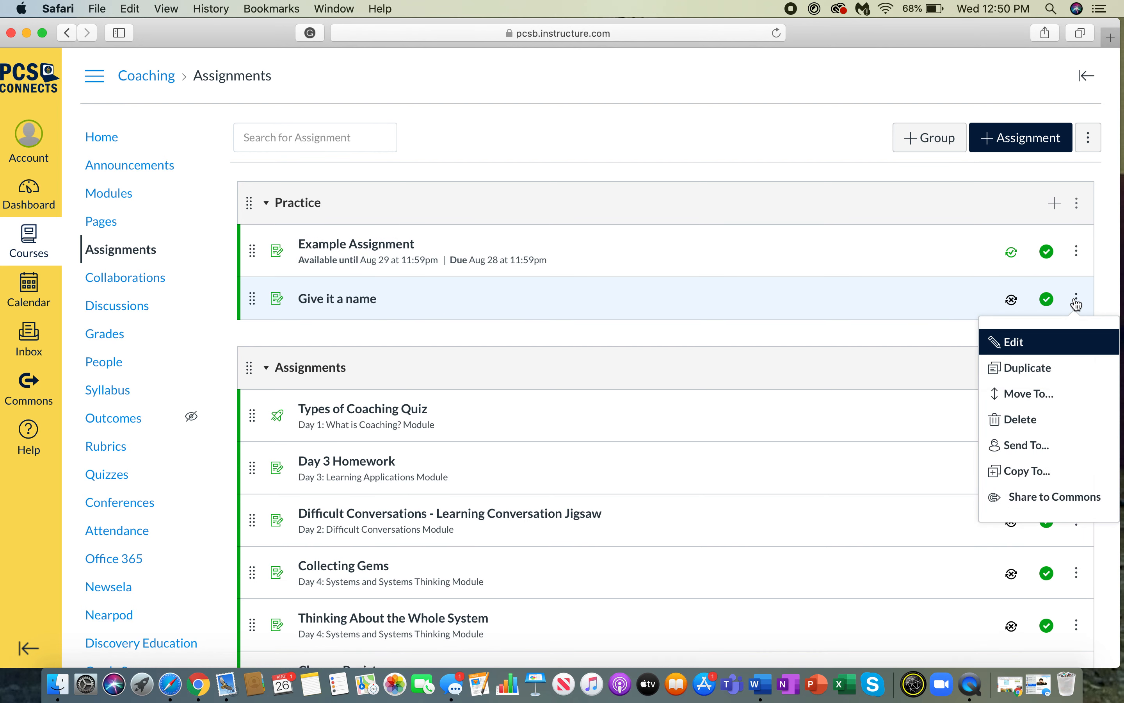
left_click(1002, 425)
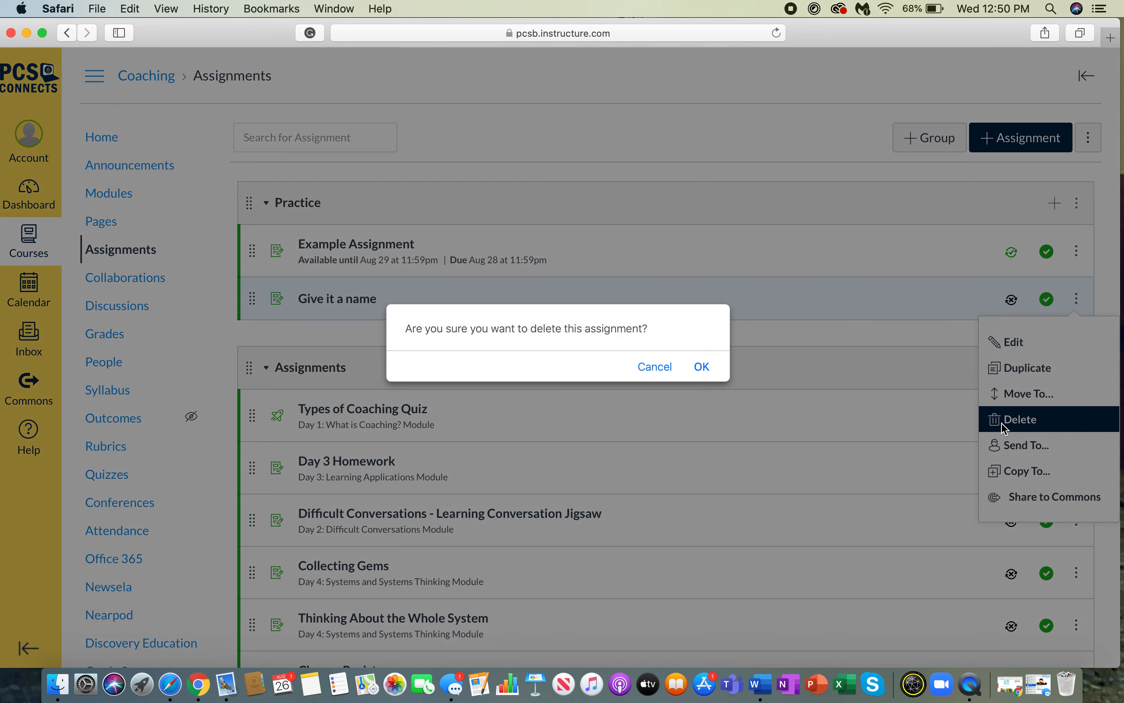
left_click(706, 368)
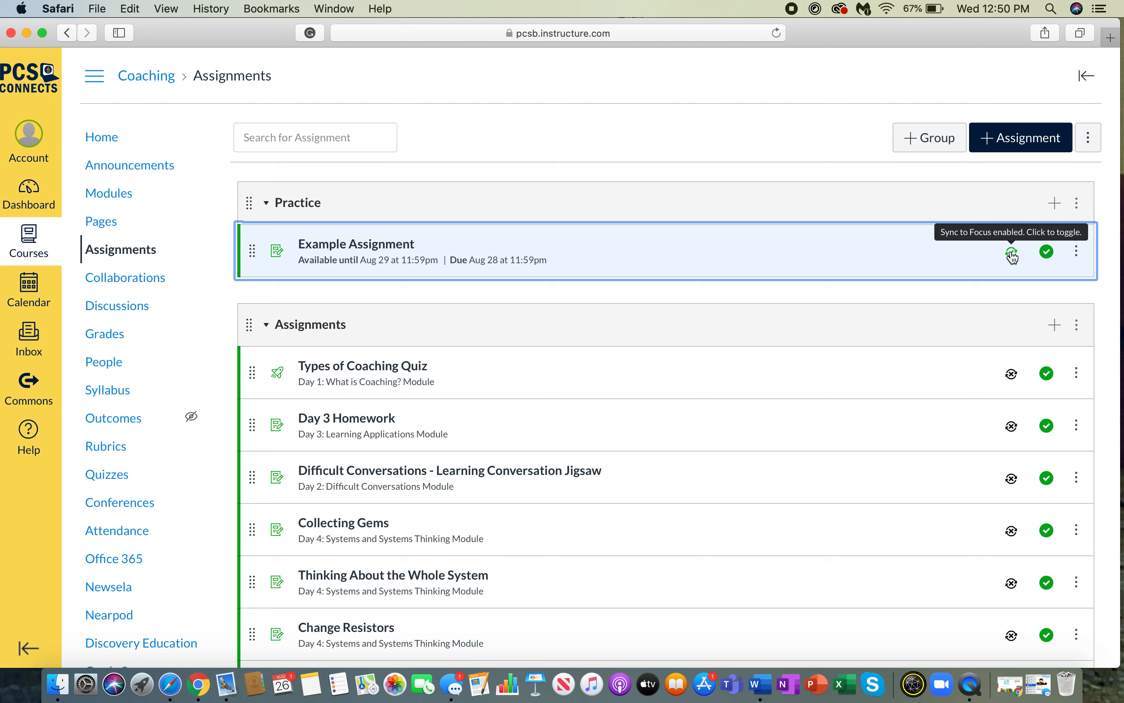
left_click(1076, 252)
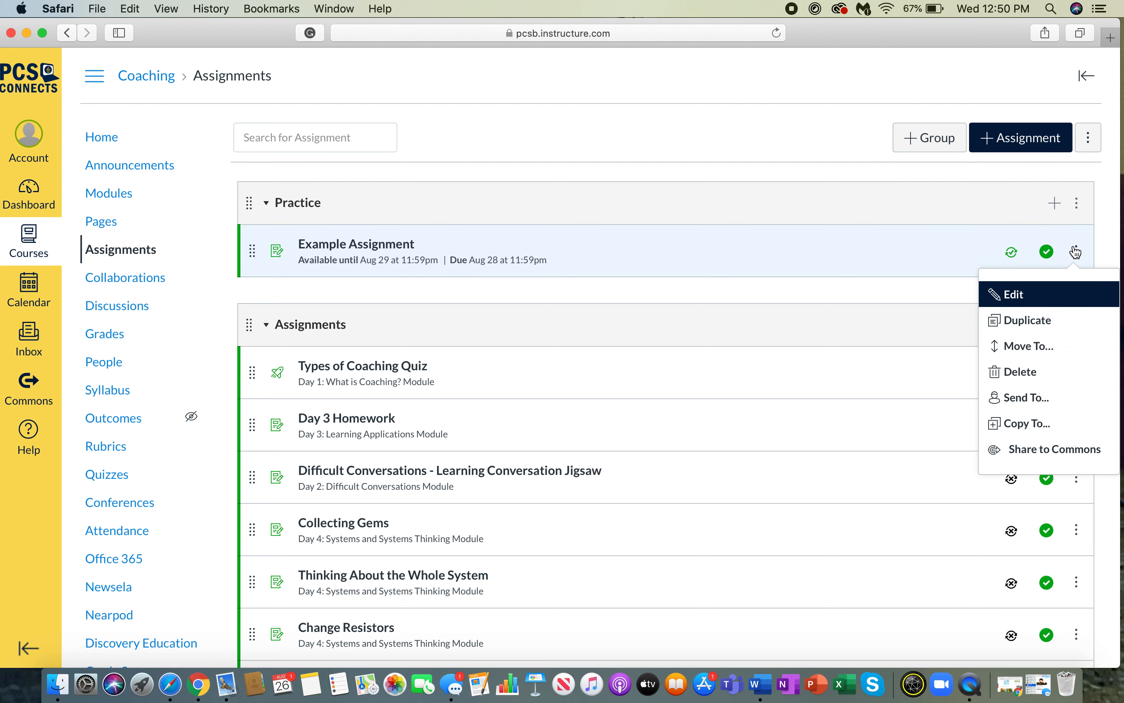
left_click(1067, 372)
left_click(702, 367)
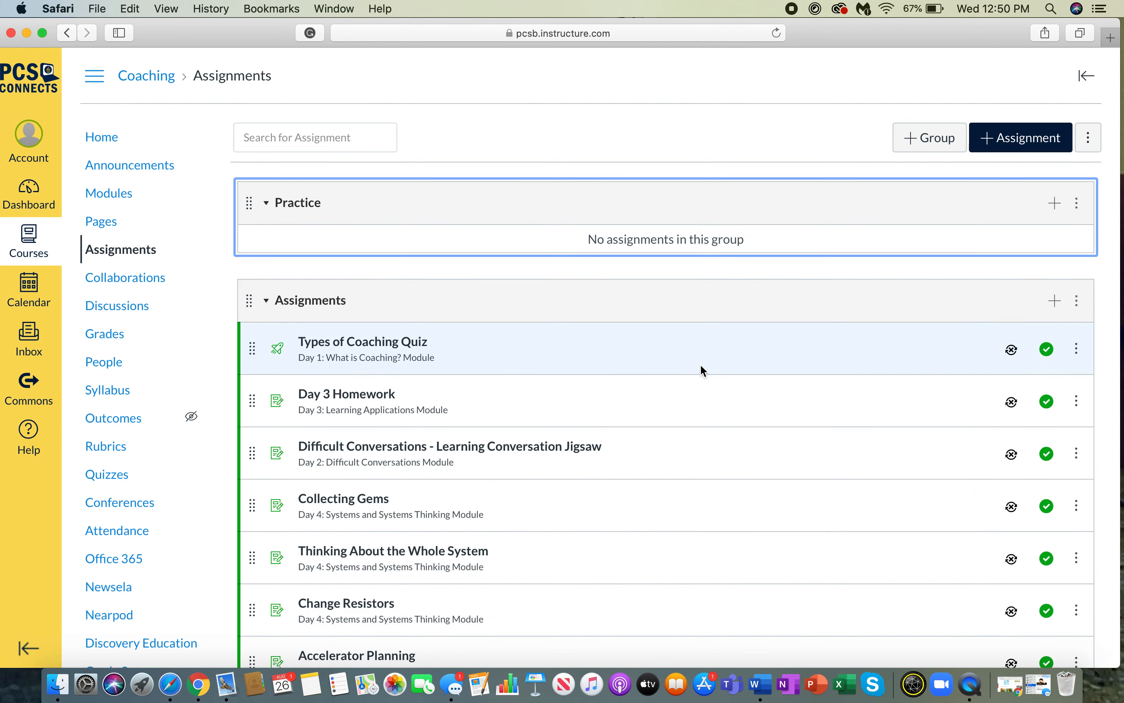
- Delete the now-empty Practice assignment group
left_click(1077, 206)
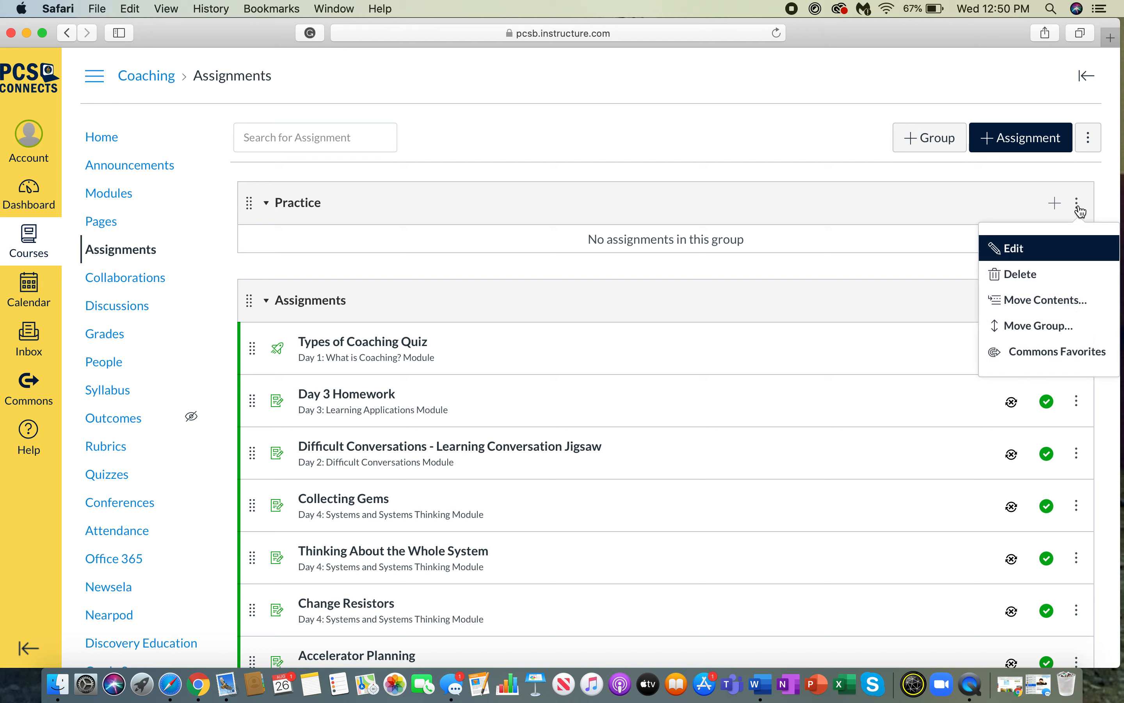
left_click(1023, 273)
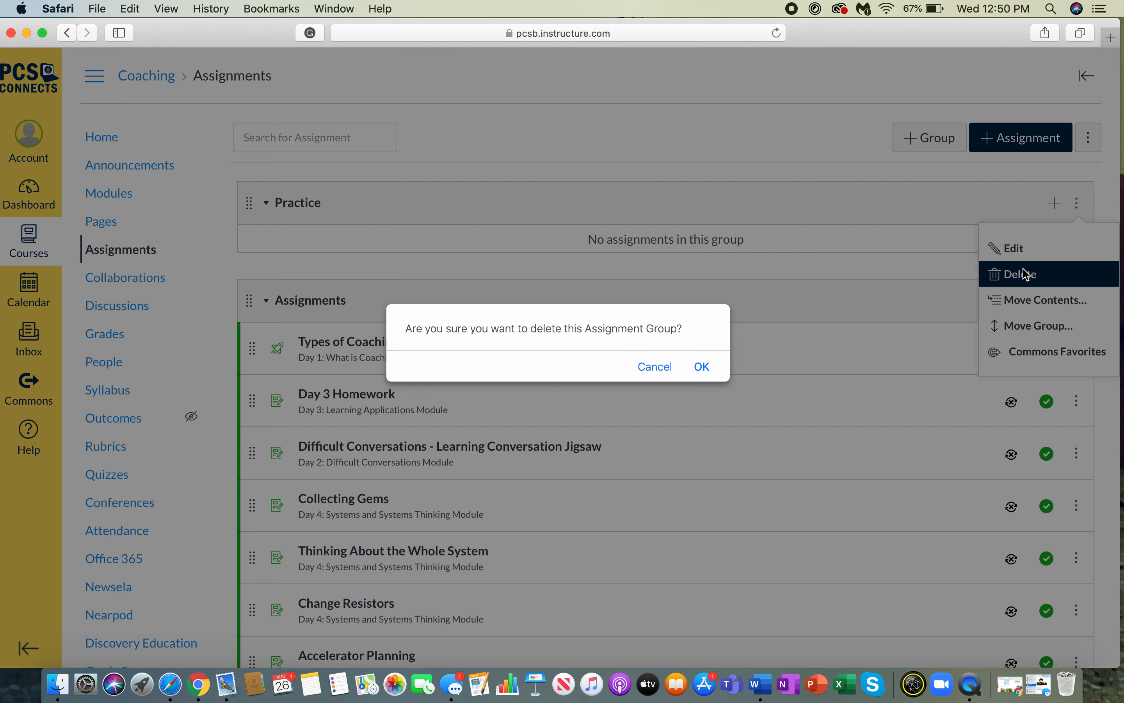
left_click(701, 368)
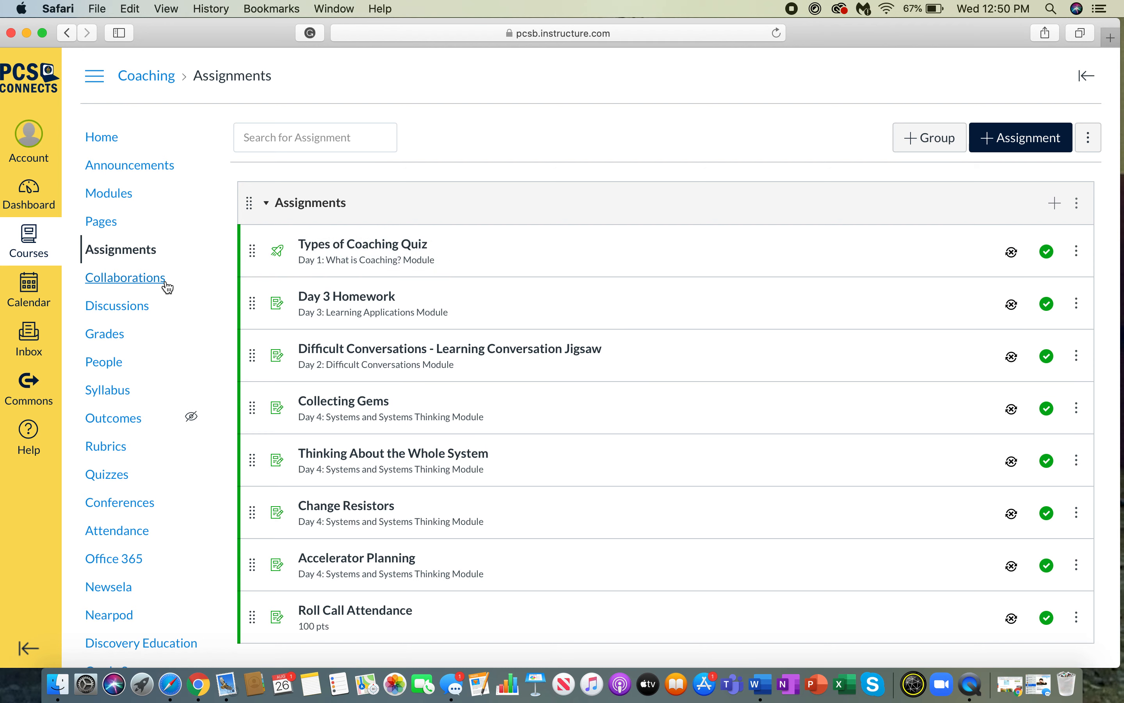